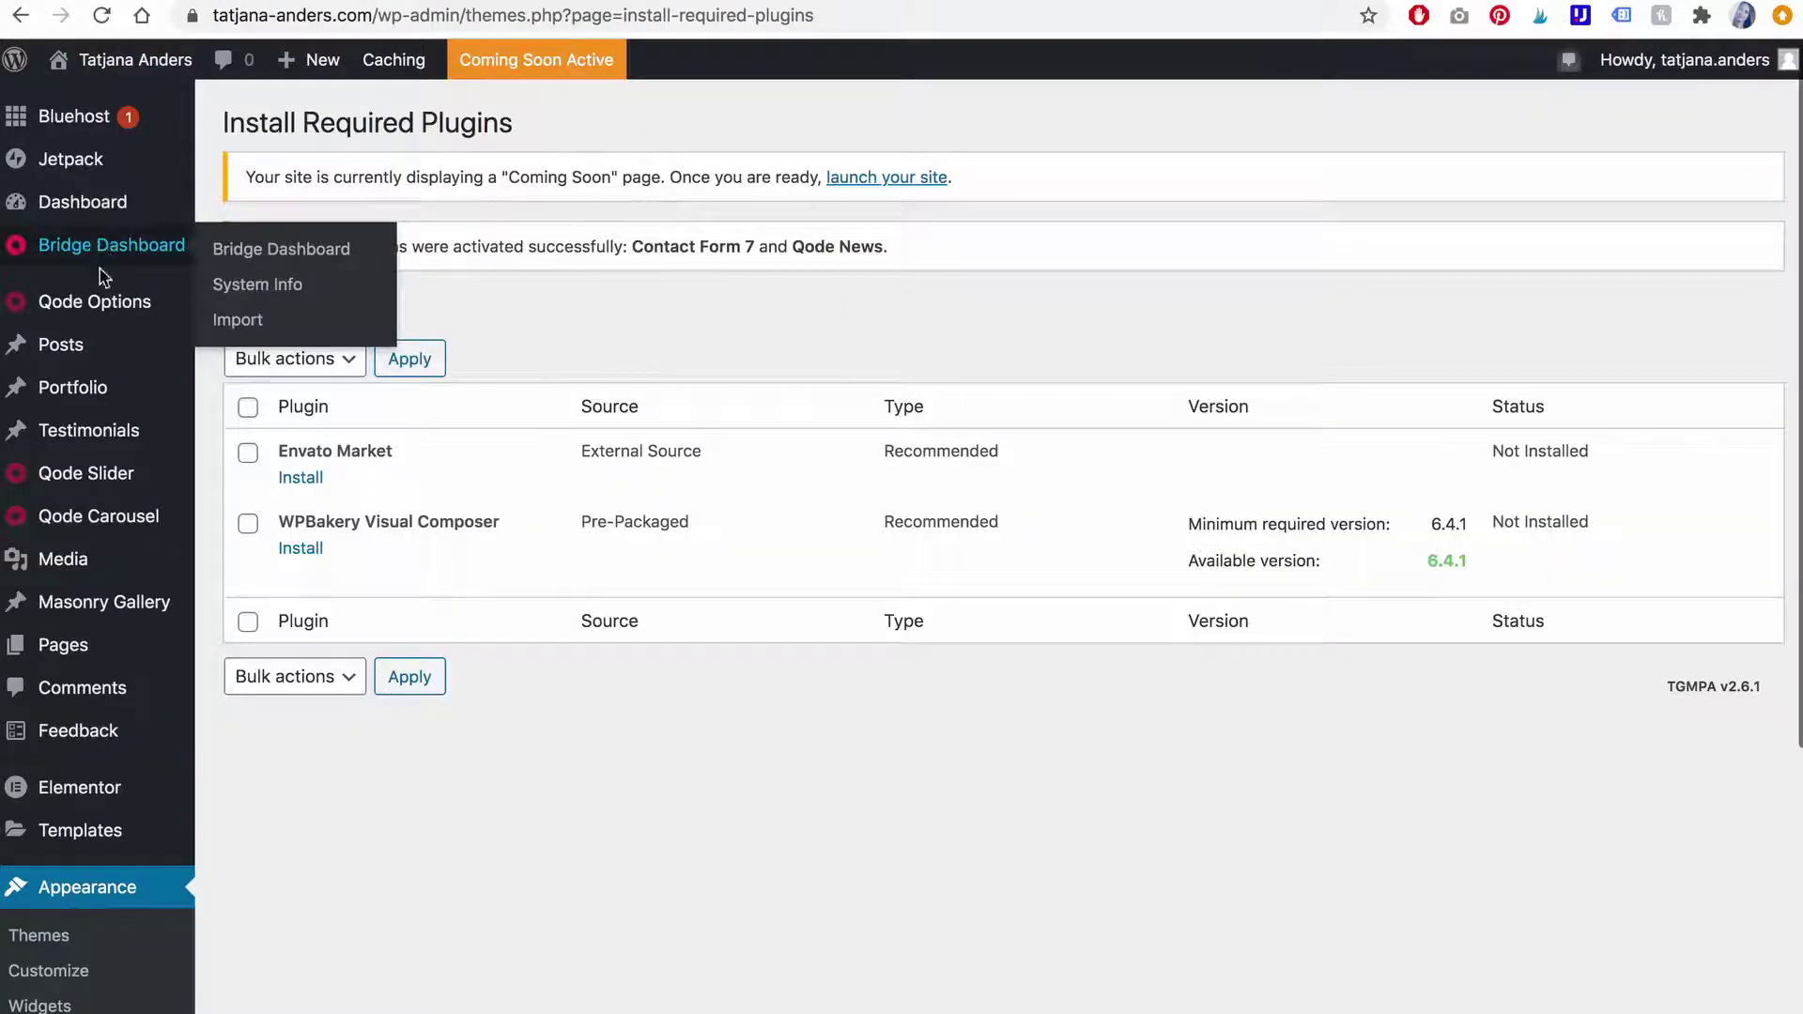
Step: Show the Qode Options flyout submenu with its General, Logo and Header sections
{"action": "mouse_move", "coordinate": [104, 302]}
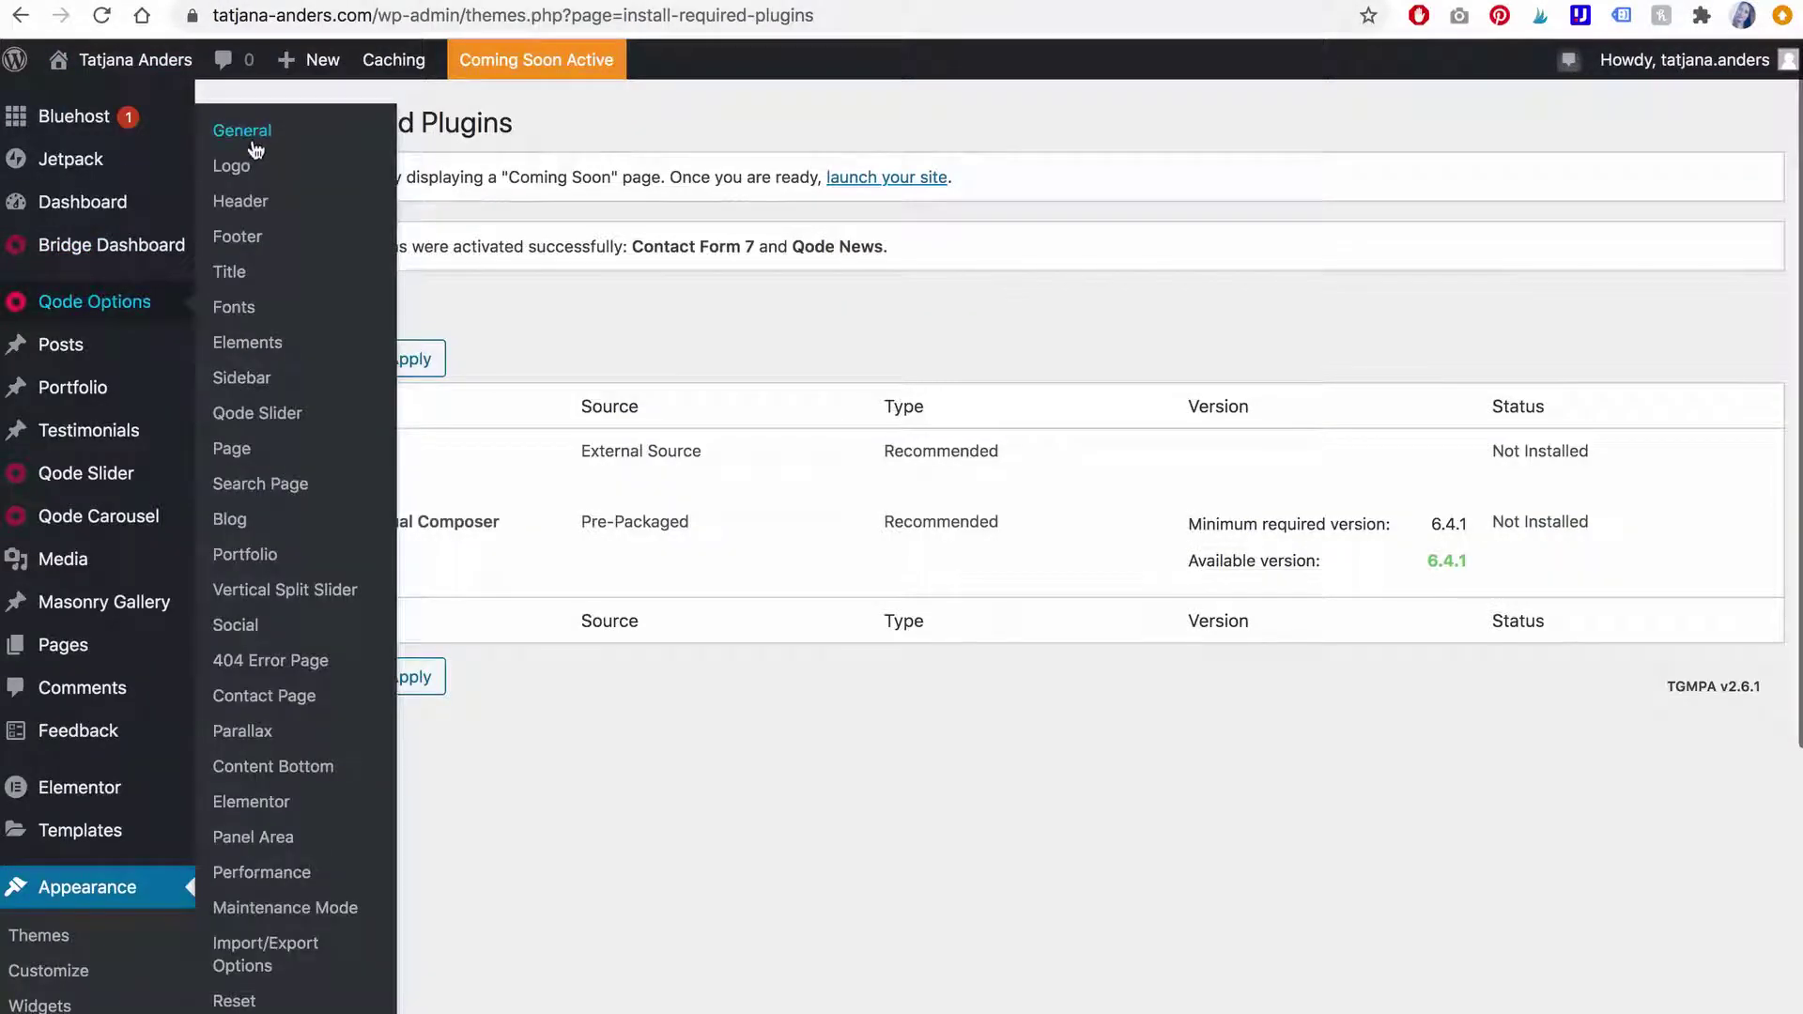
Step: Upload the small handwritten-name logo file as 'Logo Image - normal' and save the Qode options
{"action": "left_click", "coordinate": [232, 166]}
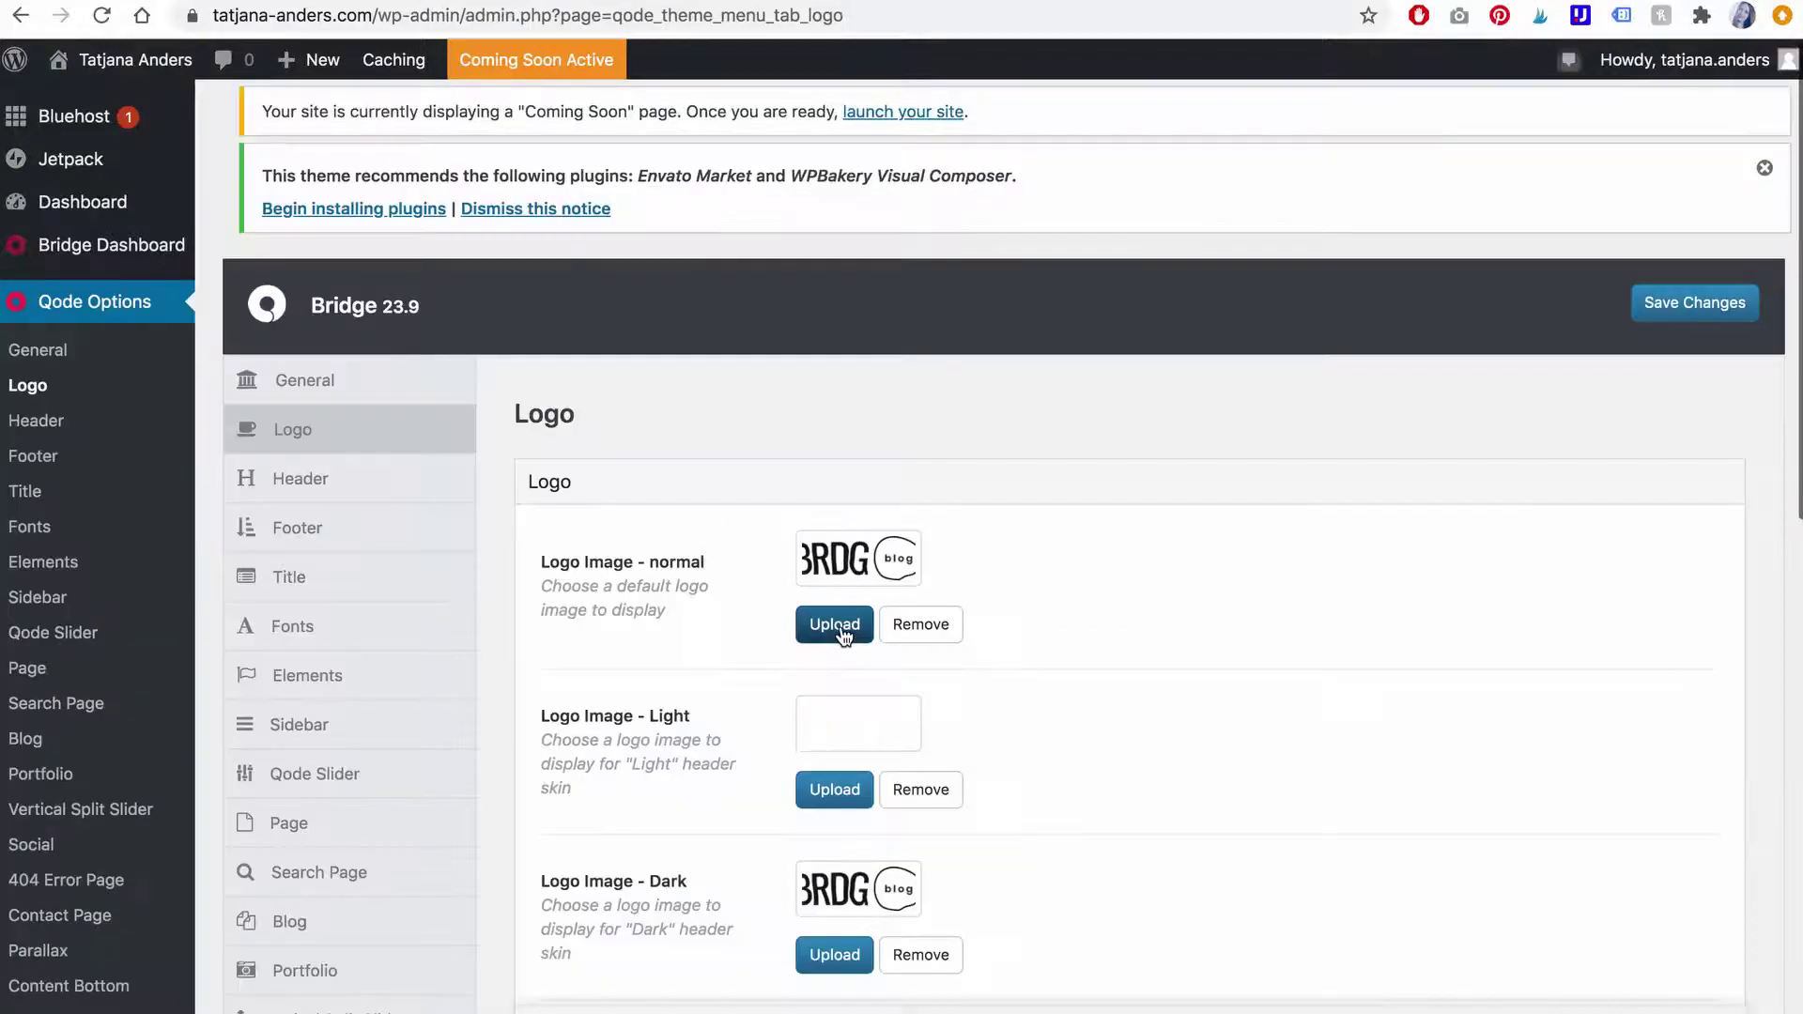
{"action": "left_click", "coordinate": [836, 624]}
{"action": "left_click", "coordinate": [850, 575]}
{"action": "left_click", "coordinate": [1360, 185]}
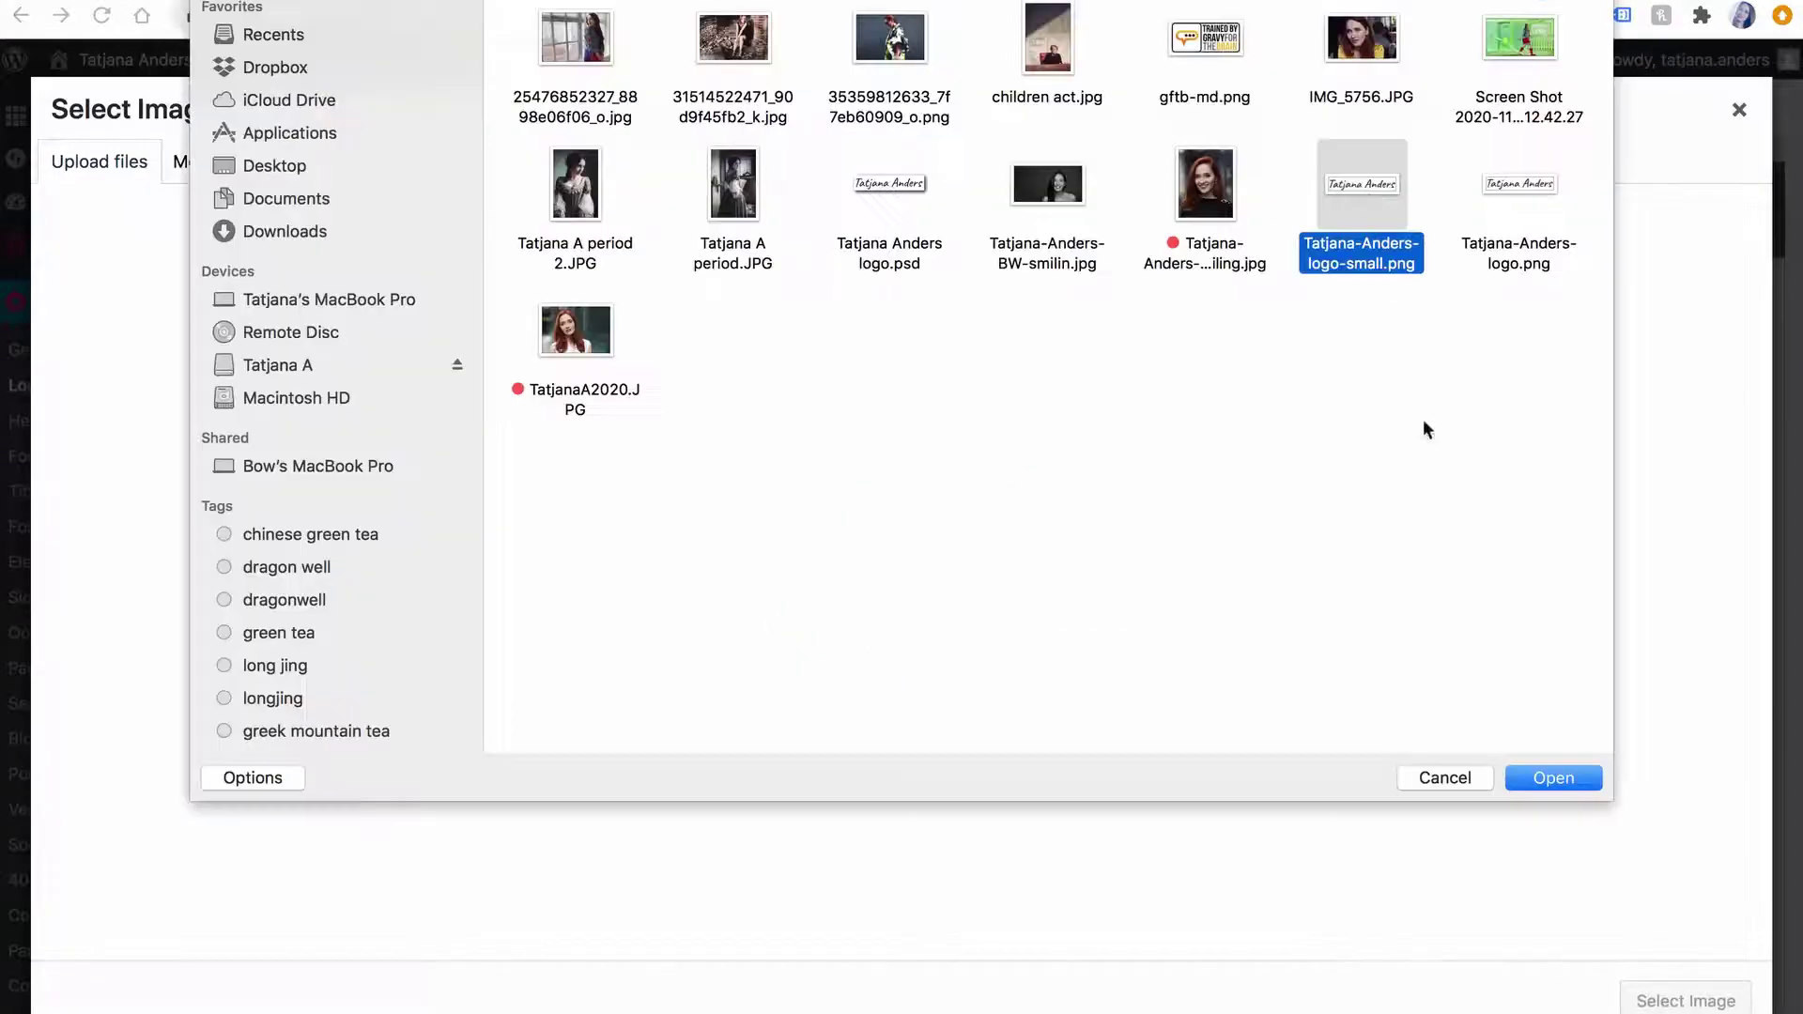
{"action": "left_click", "coordinate": [1540, 782]}
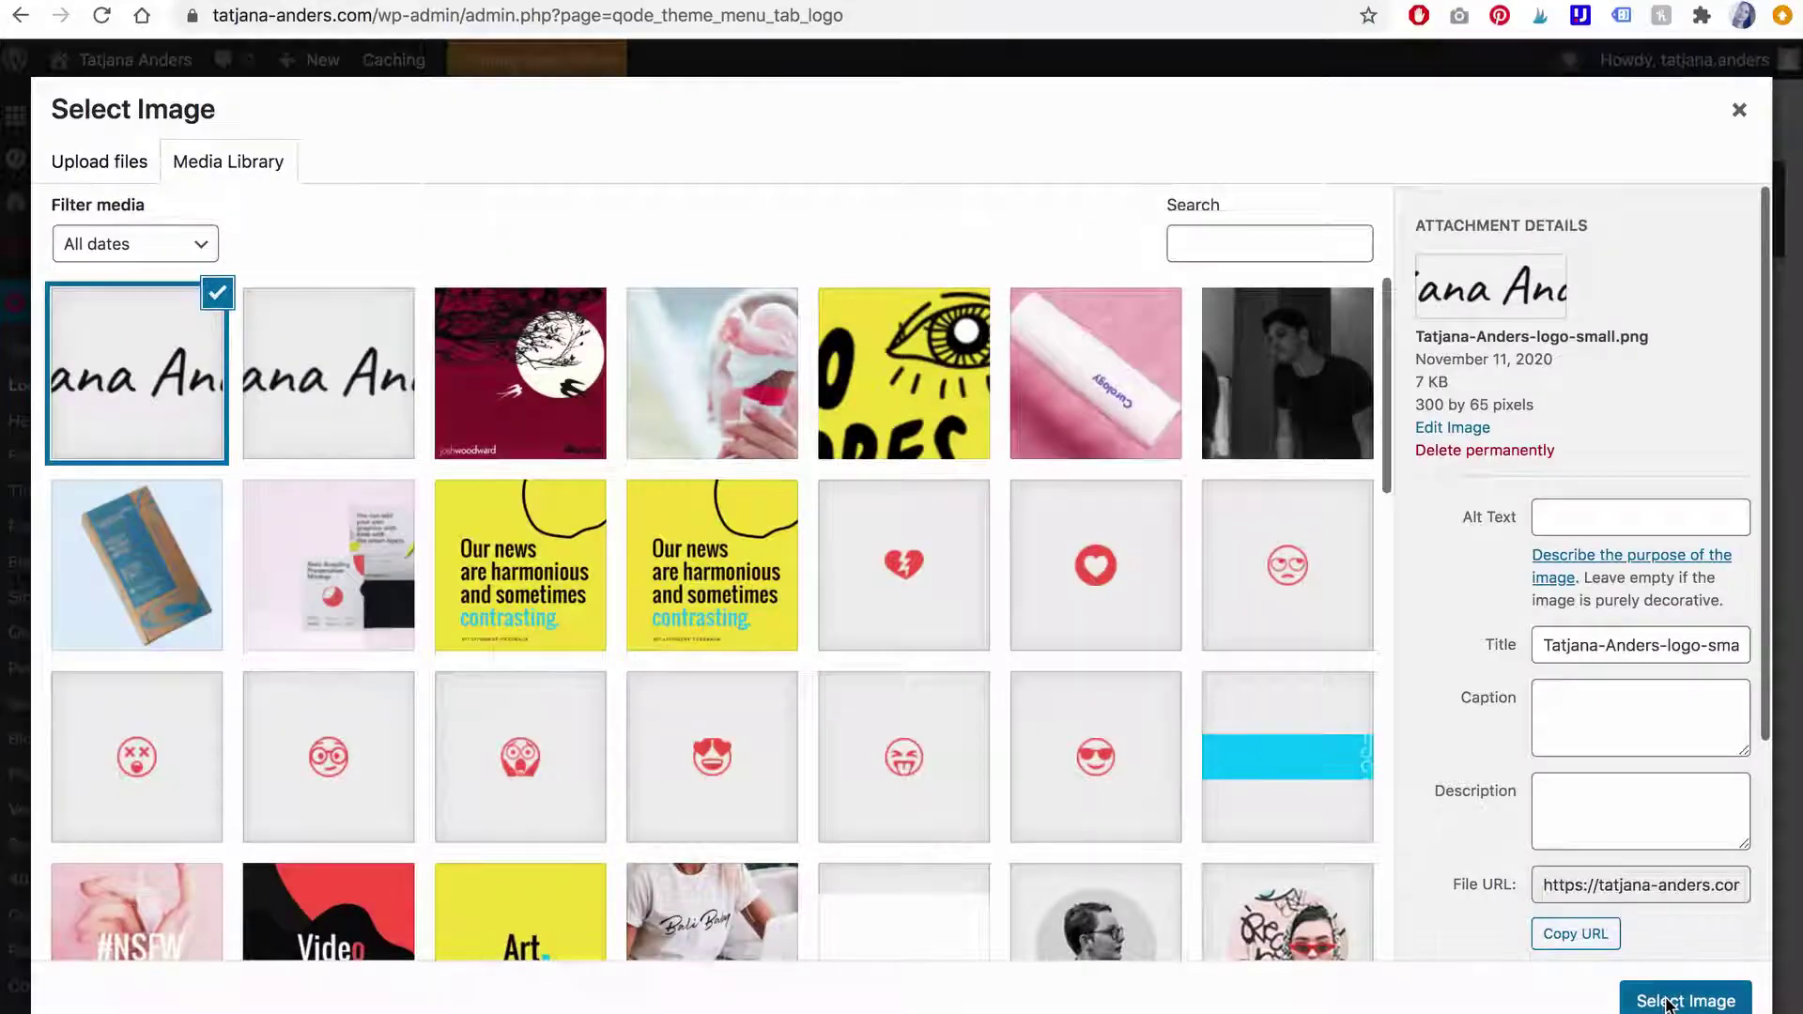
{"action": "left_click", "coordinate": [1668, 1003]}
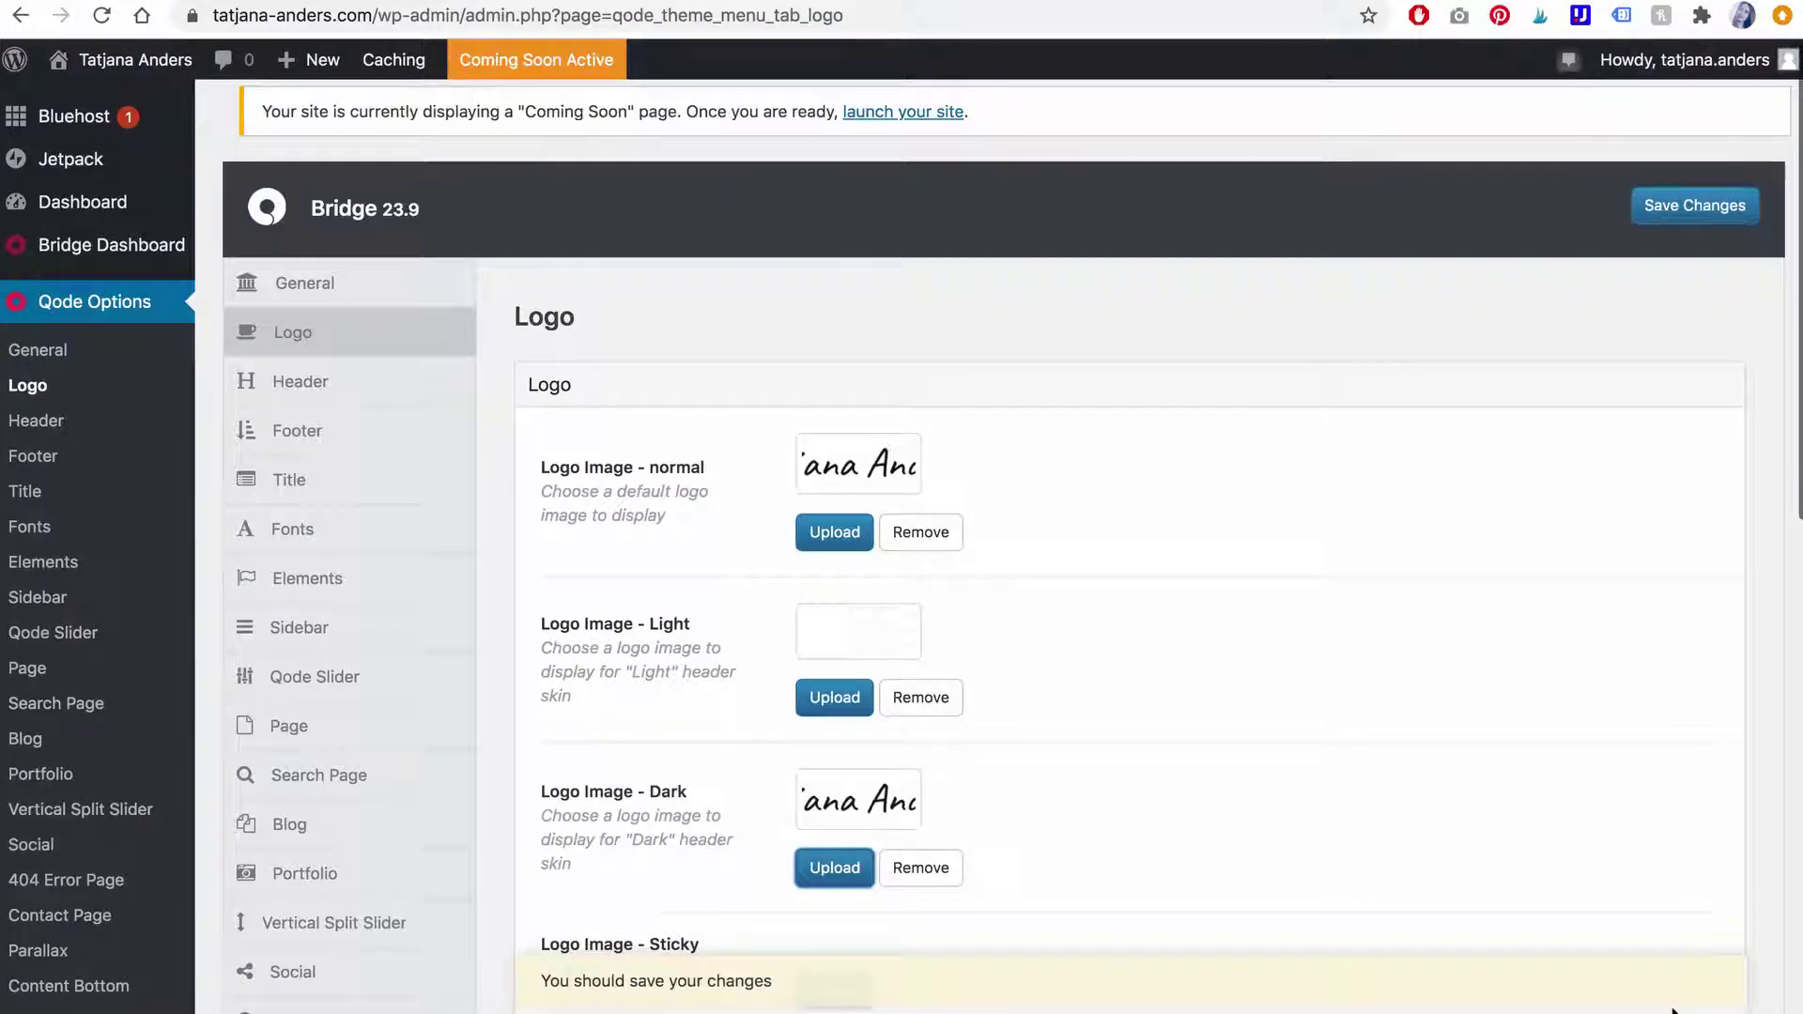
{"action": "left_click", "coordinate": [1695, 205]}
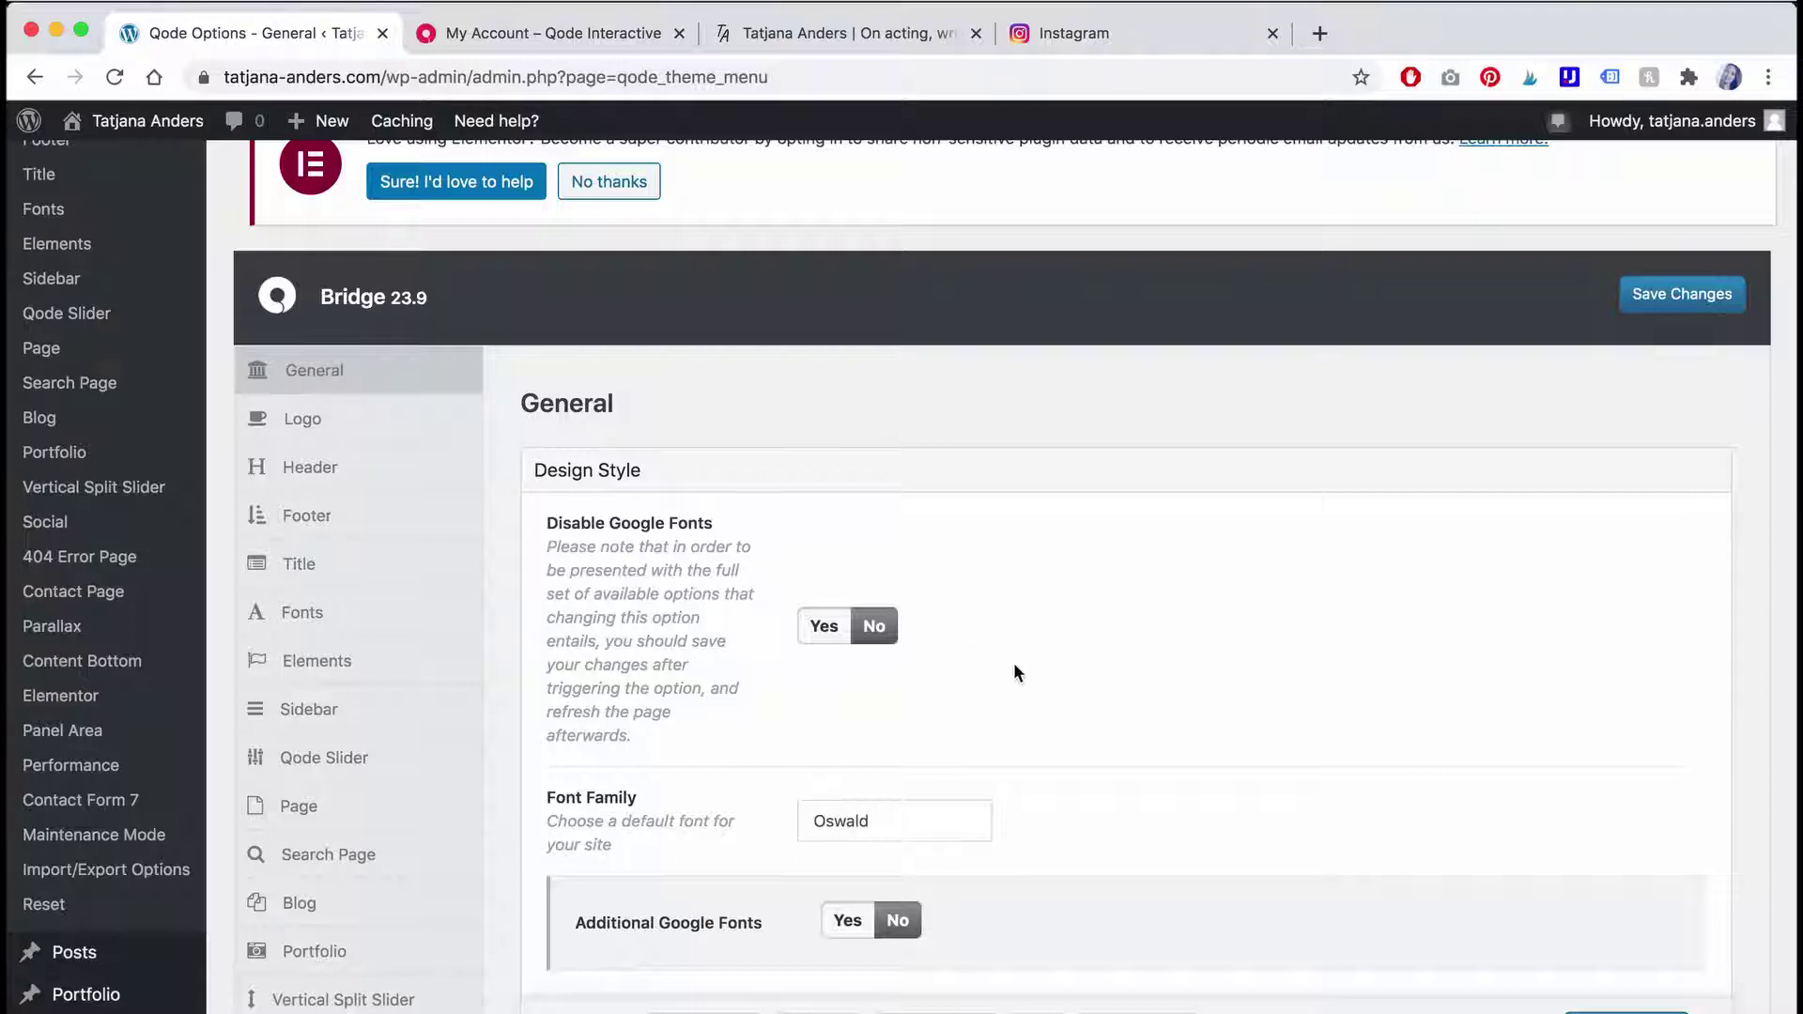
Step: Set Favicon Image to the 32x32 TA icon from the Media Library and save the changes
{"action": "scroll", "coordinate": [1013, 663], "scroll_direction": "down", "scroll_amount": 20}
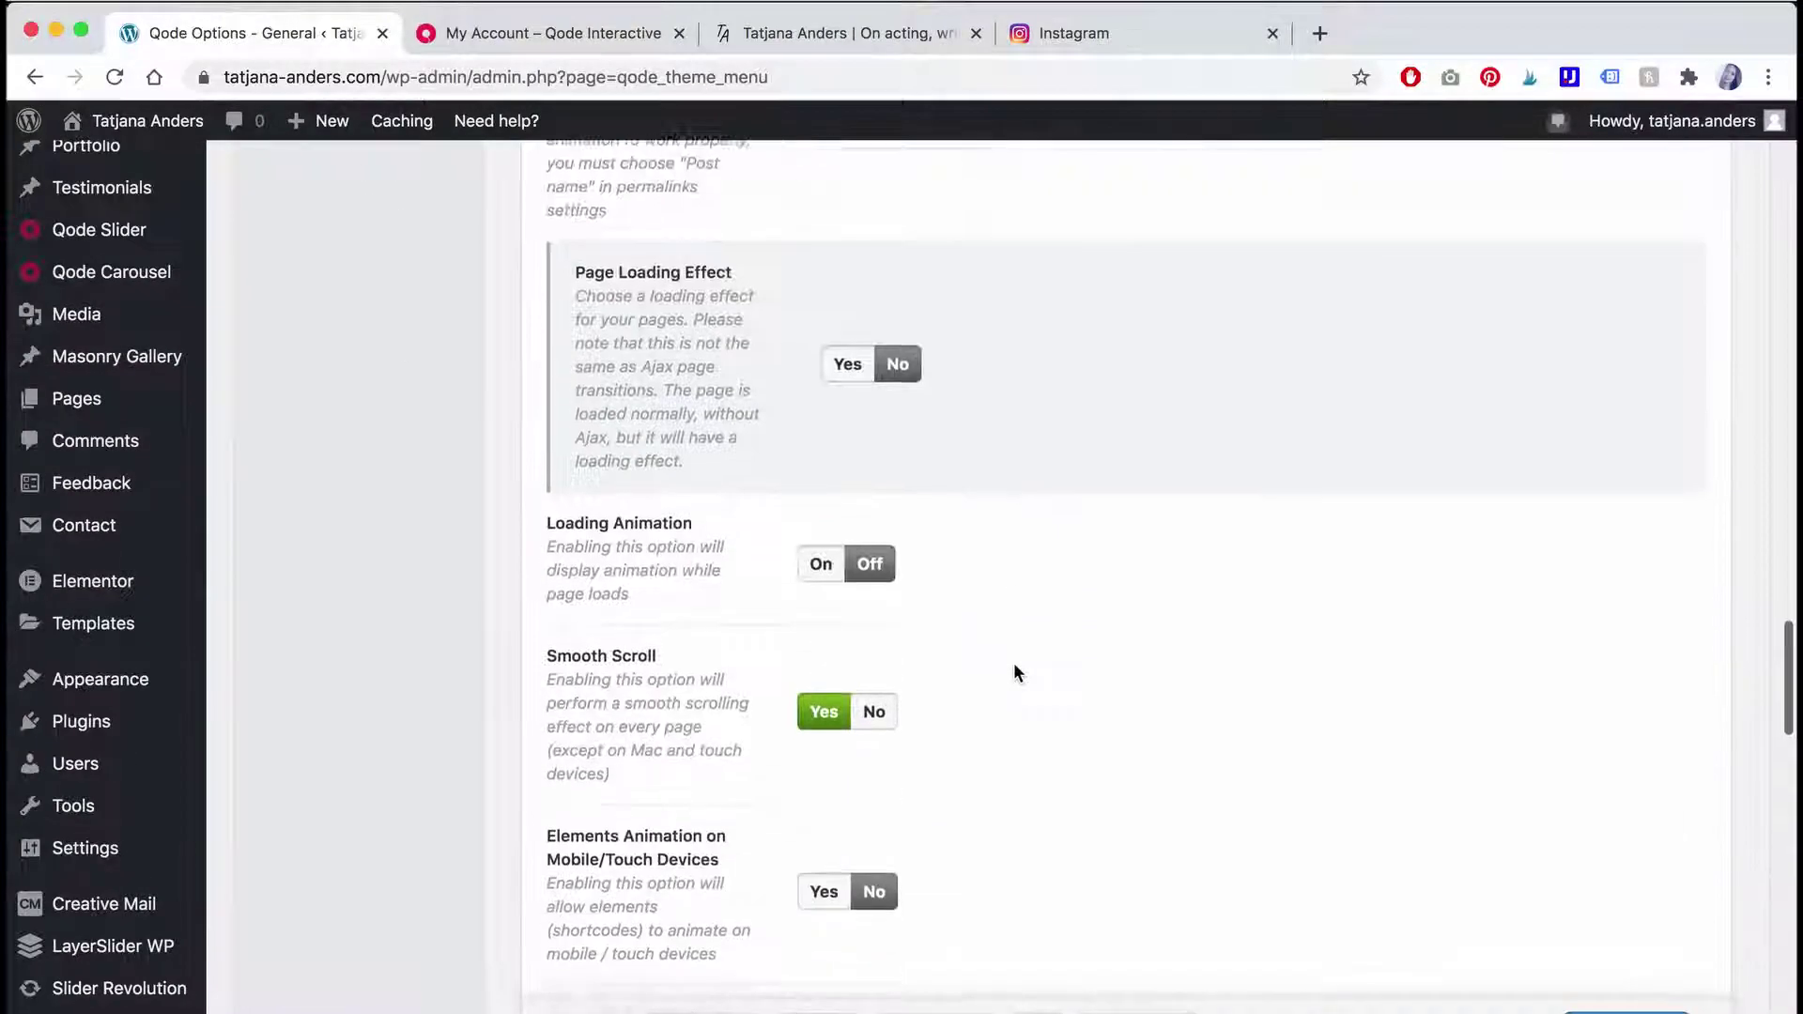
{"action": "scroll", "coordinate": [1014, 671], "scroll_direction": "down", "scroll_amount": 10}
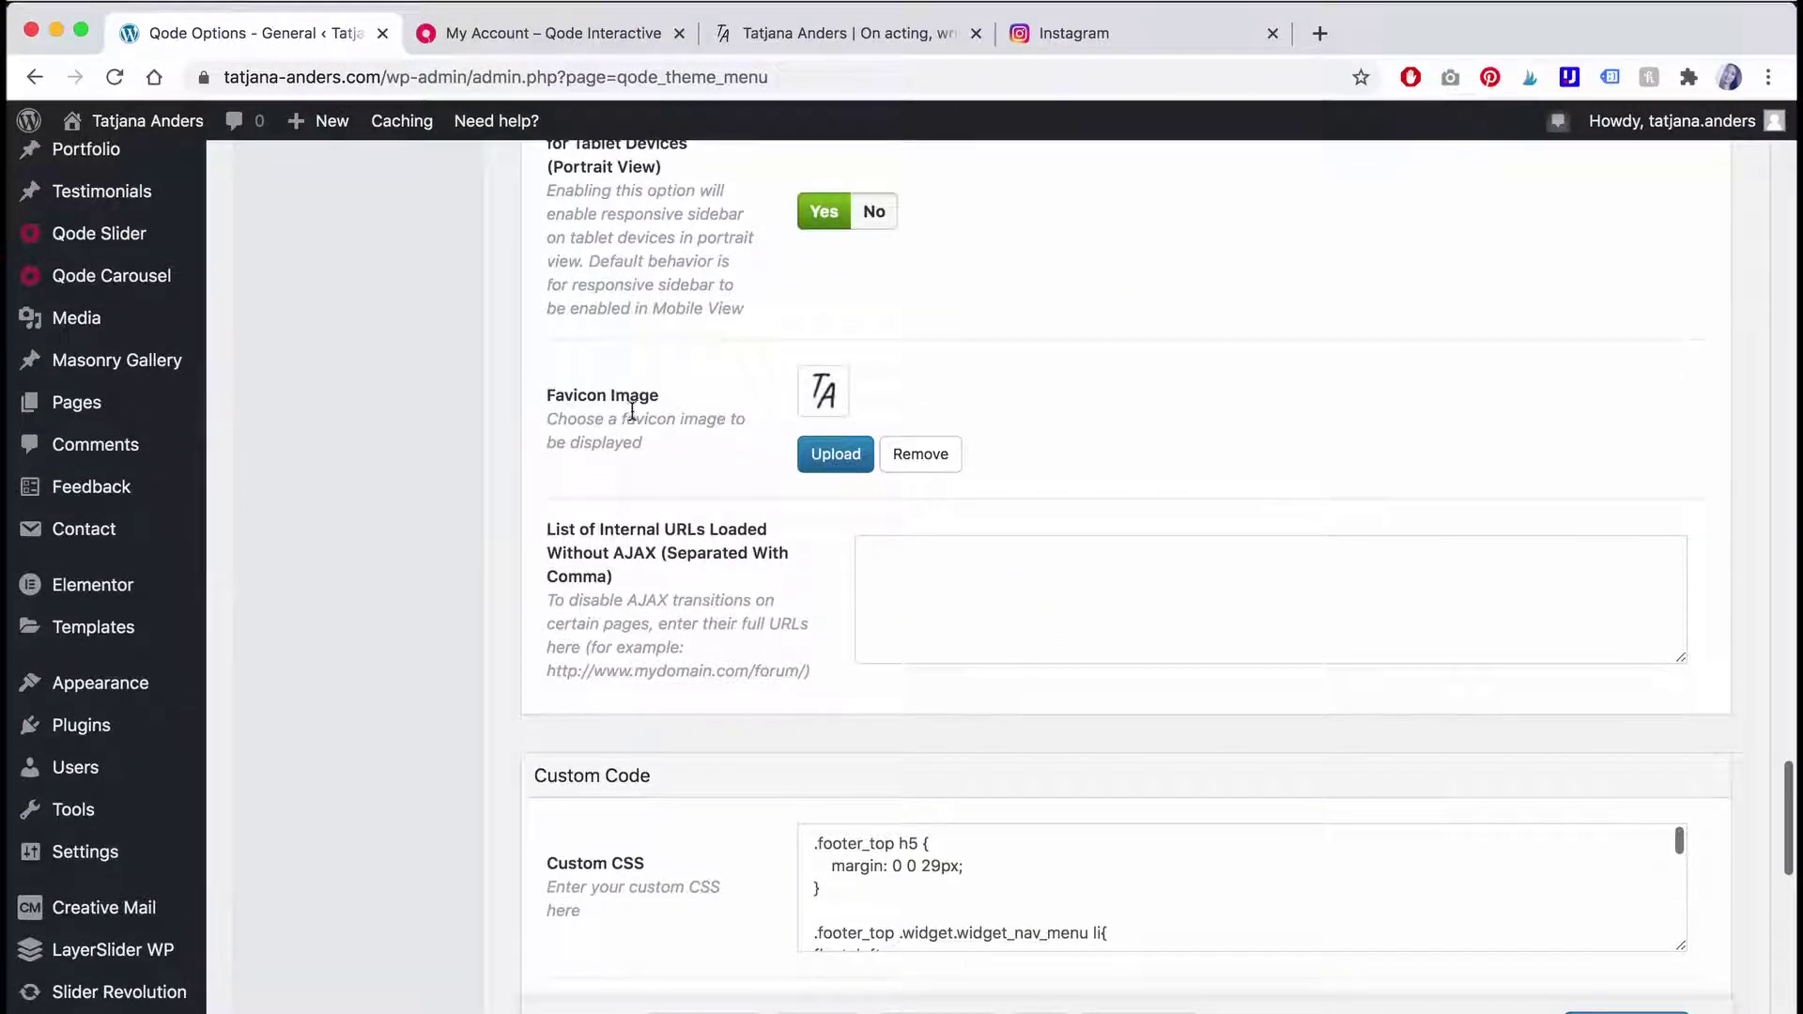
{"action": "left_click", "coordinate": [850, 467]}
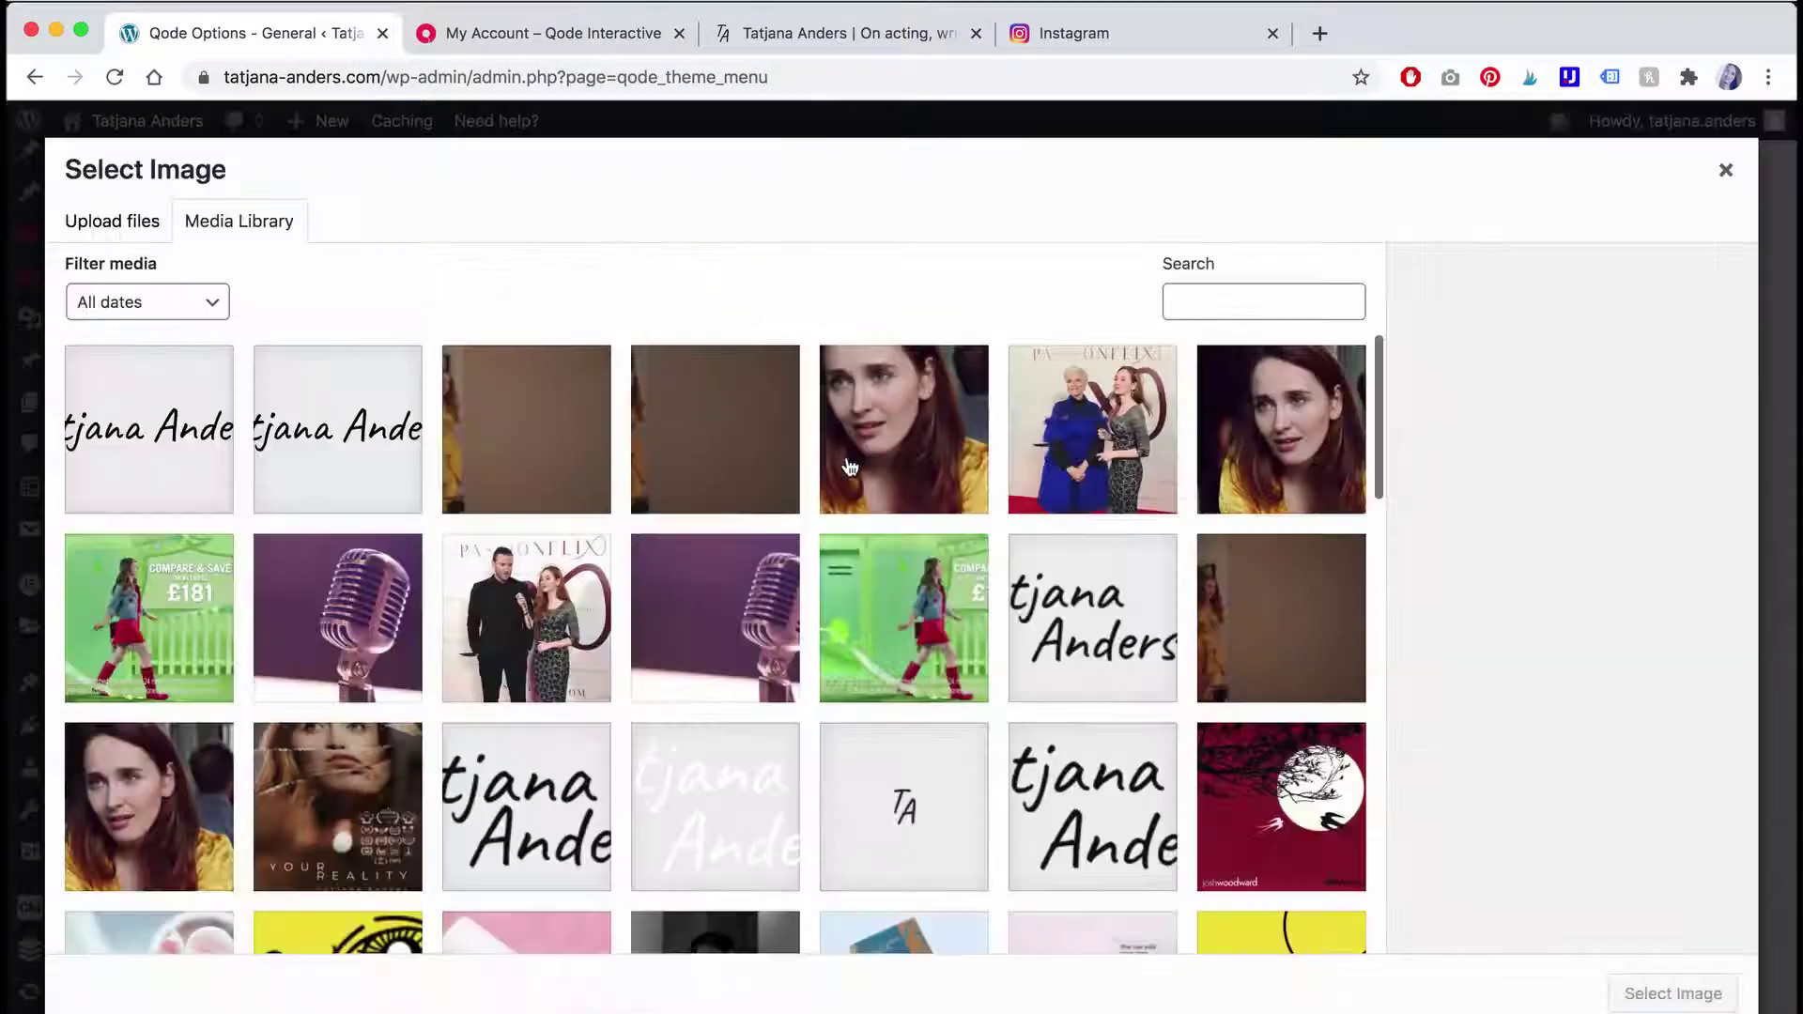
{"action": "left_click", "coordinate": [919, 809]}
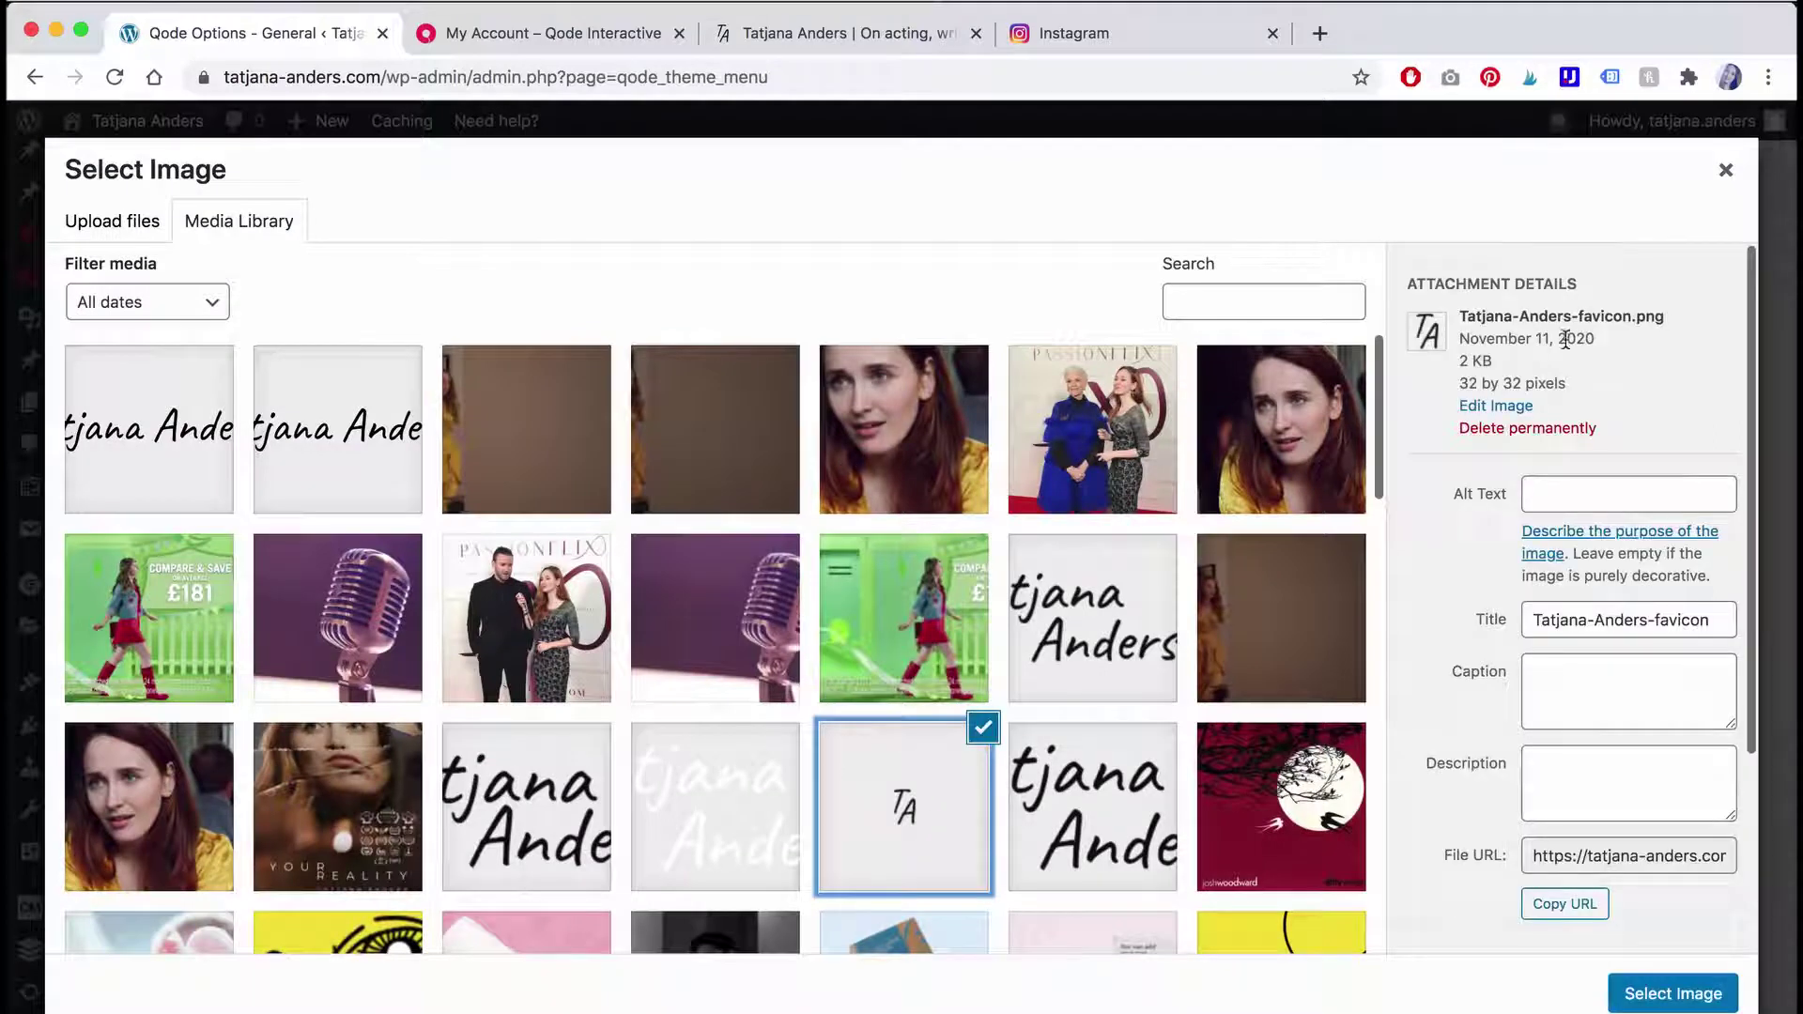
{"action": "left_click_drag", "start_coordinate": [1458, 383], "coordinate": [1558, 383]}
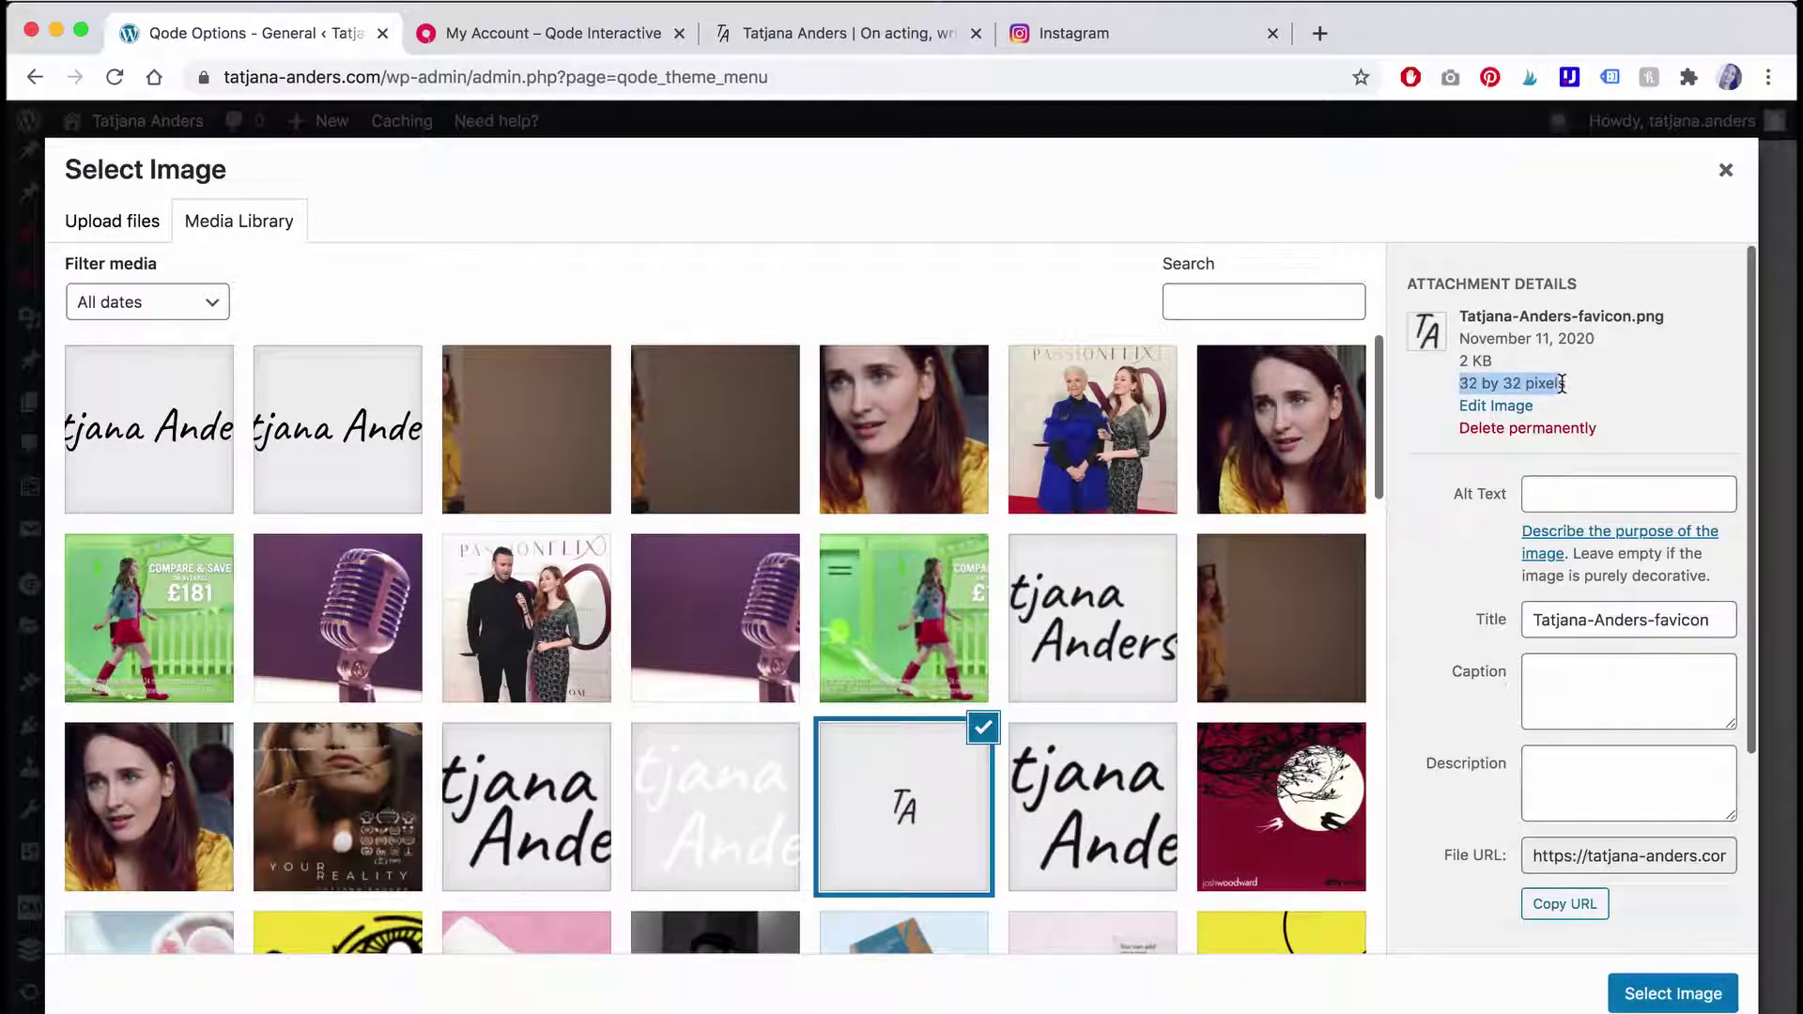
{"action": "left_click", "coordinate": [1665, 996]}
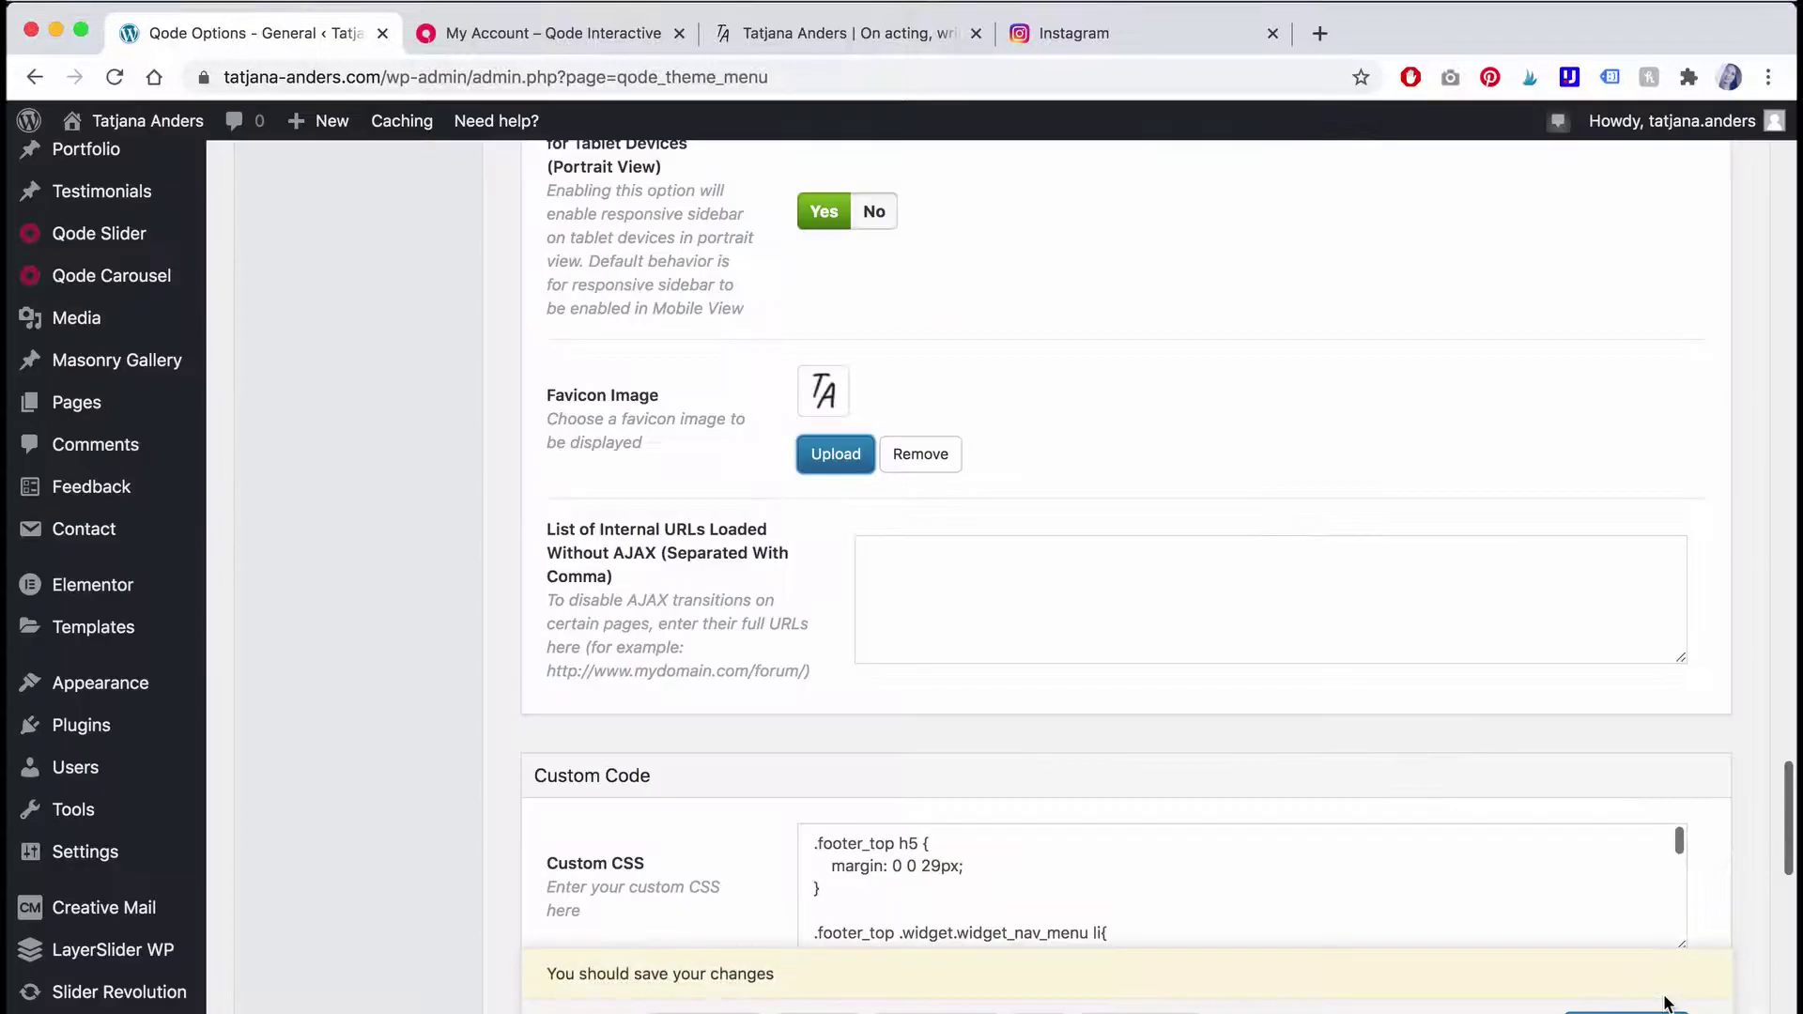
{"action": "left_click", "coordinate": [1625, 1013]}
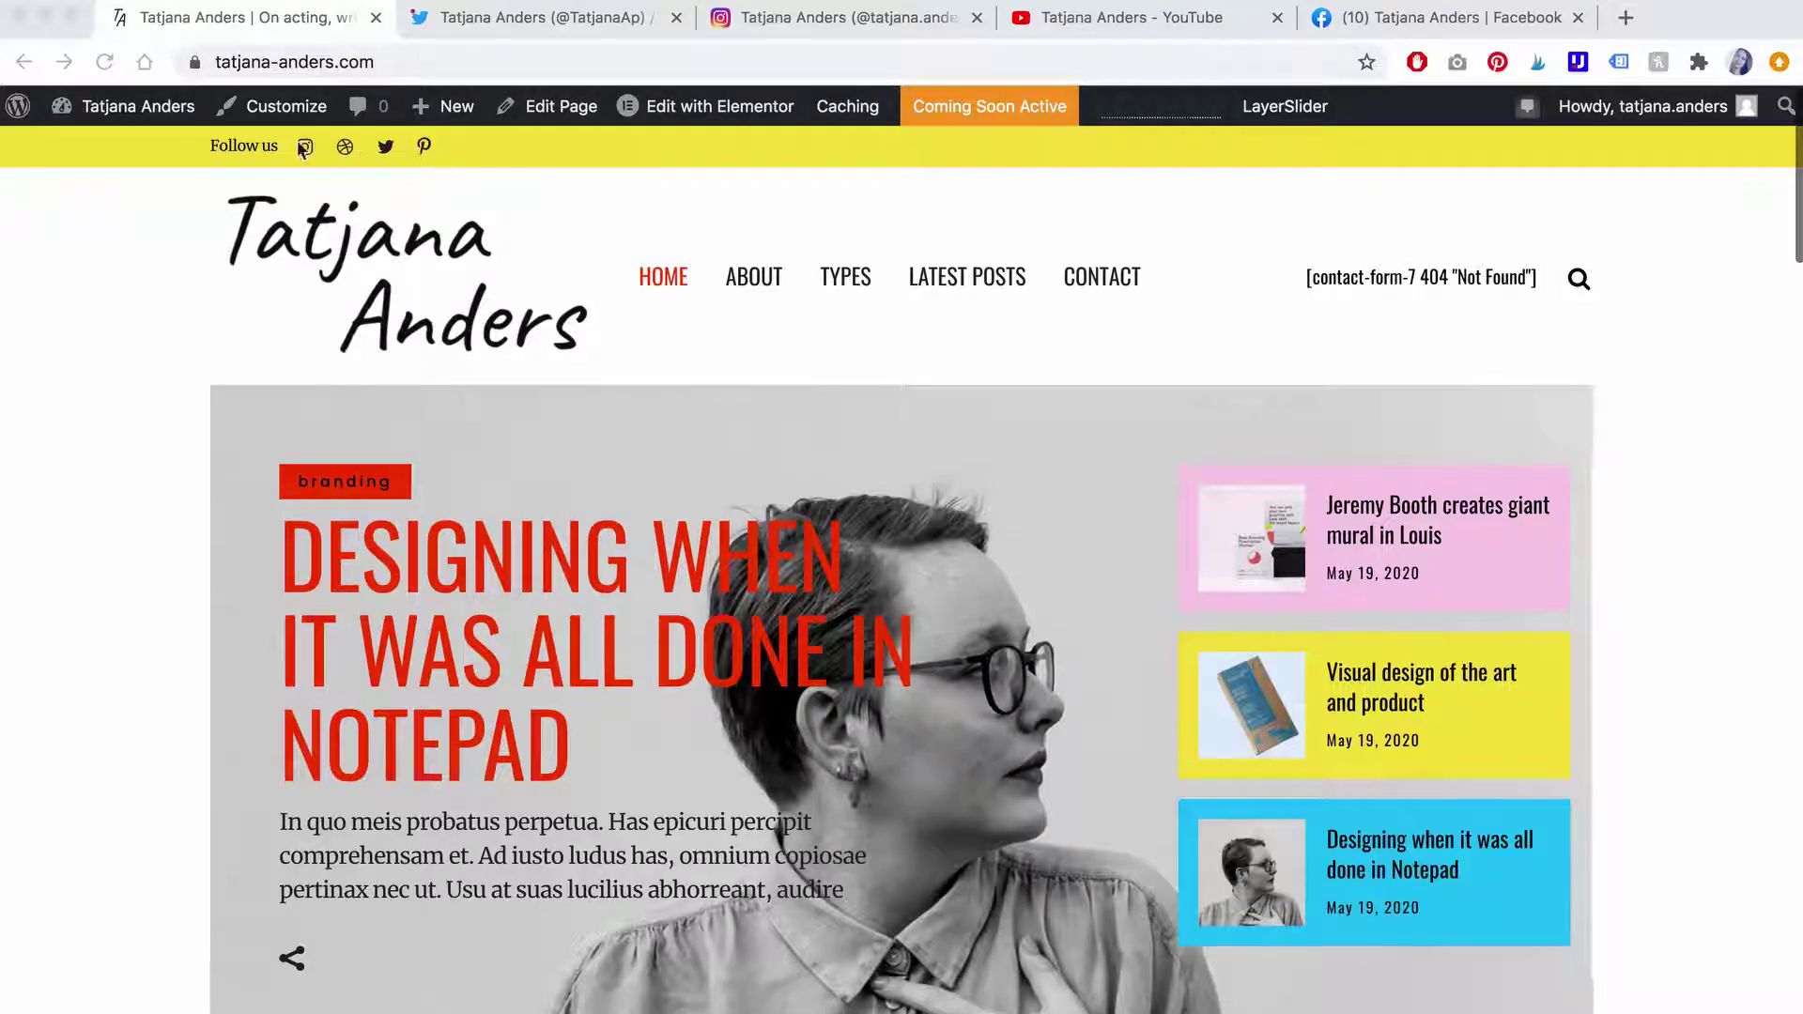
Step: Launch the Customizer from the admin toolbar on the live homepage
{"action": "left_click", "coordinate": [266, 111]}
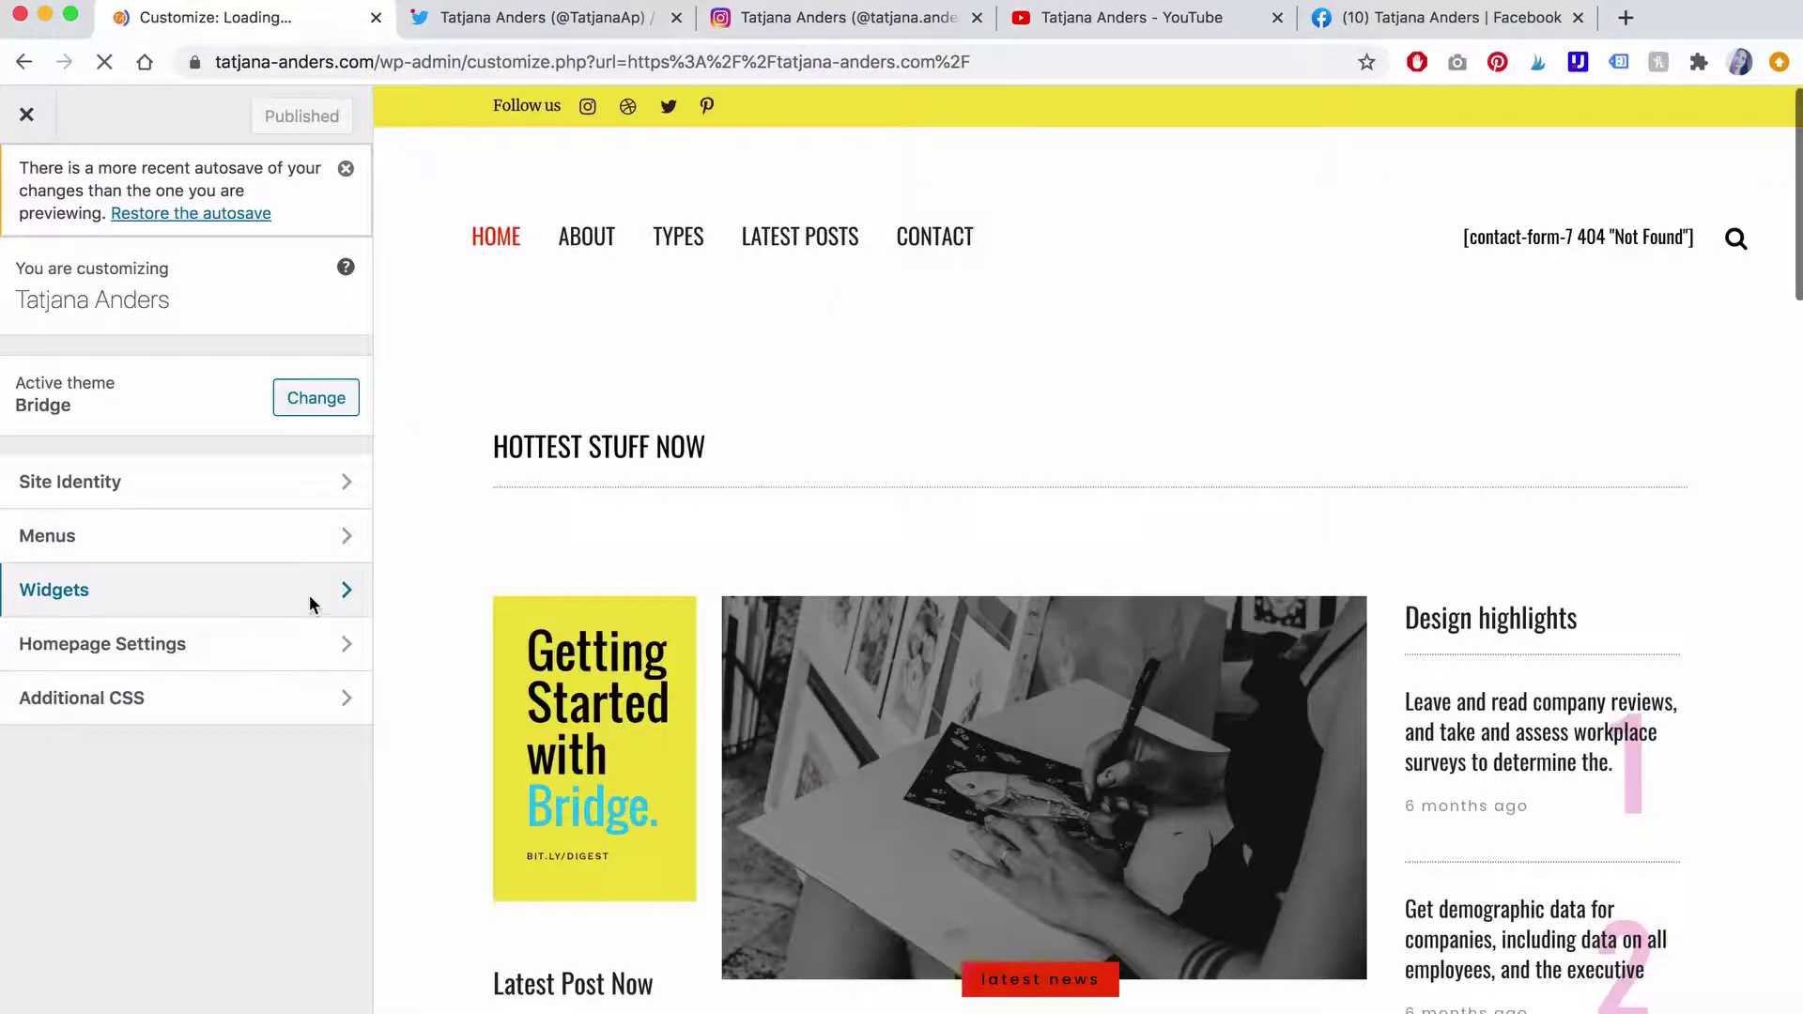
Step: Remove the Follow us text widget from the Header Top Left widget area
{"action": "left_click", "coordinate": [311, 601]}
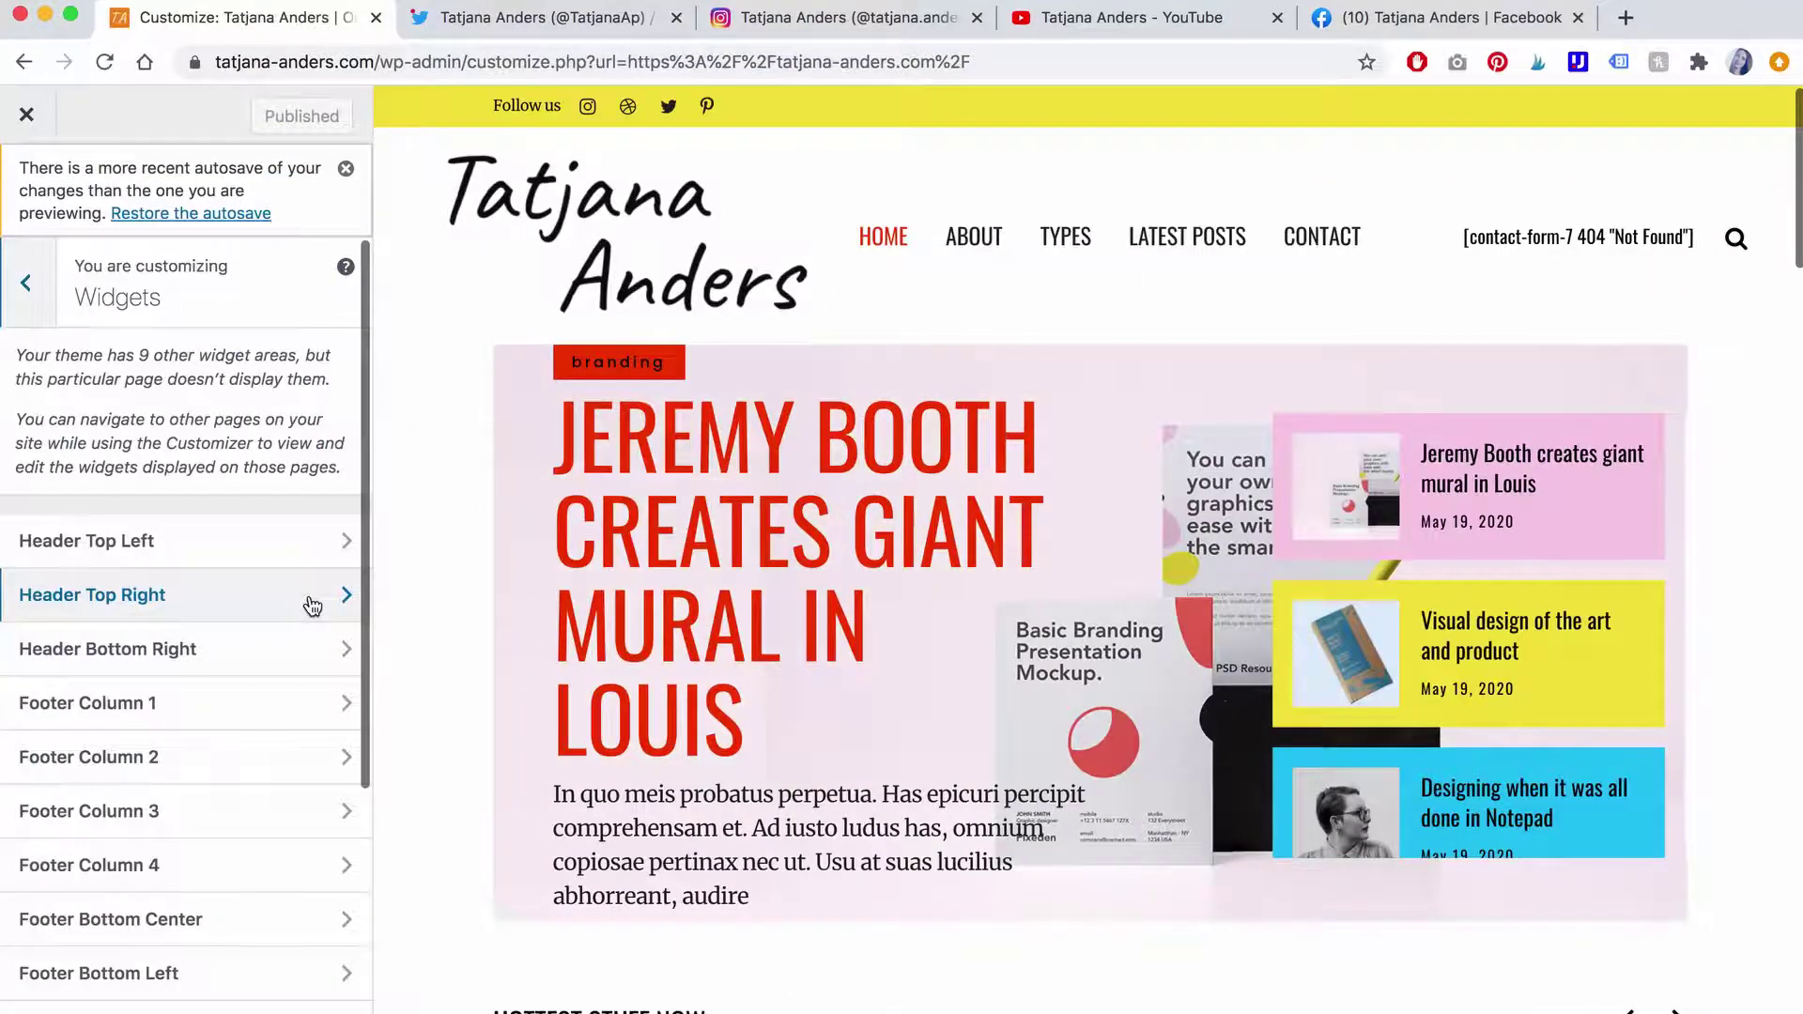
{"action": "left_click", "coordinate": [237, 556]}
{"action": "left_click", "coordinate": [264, 433]}
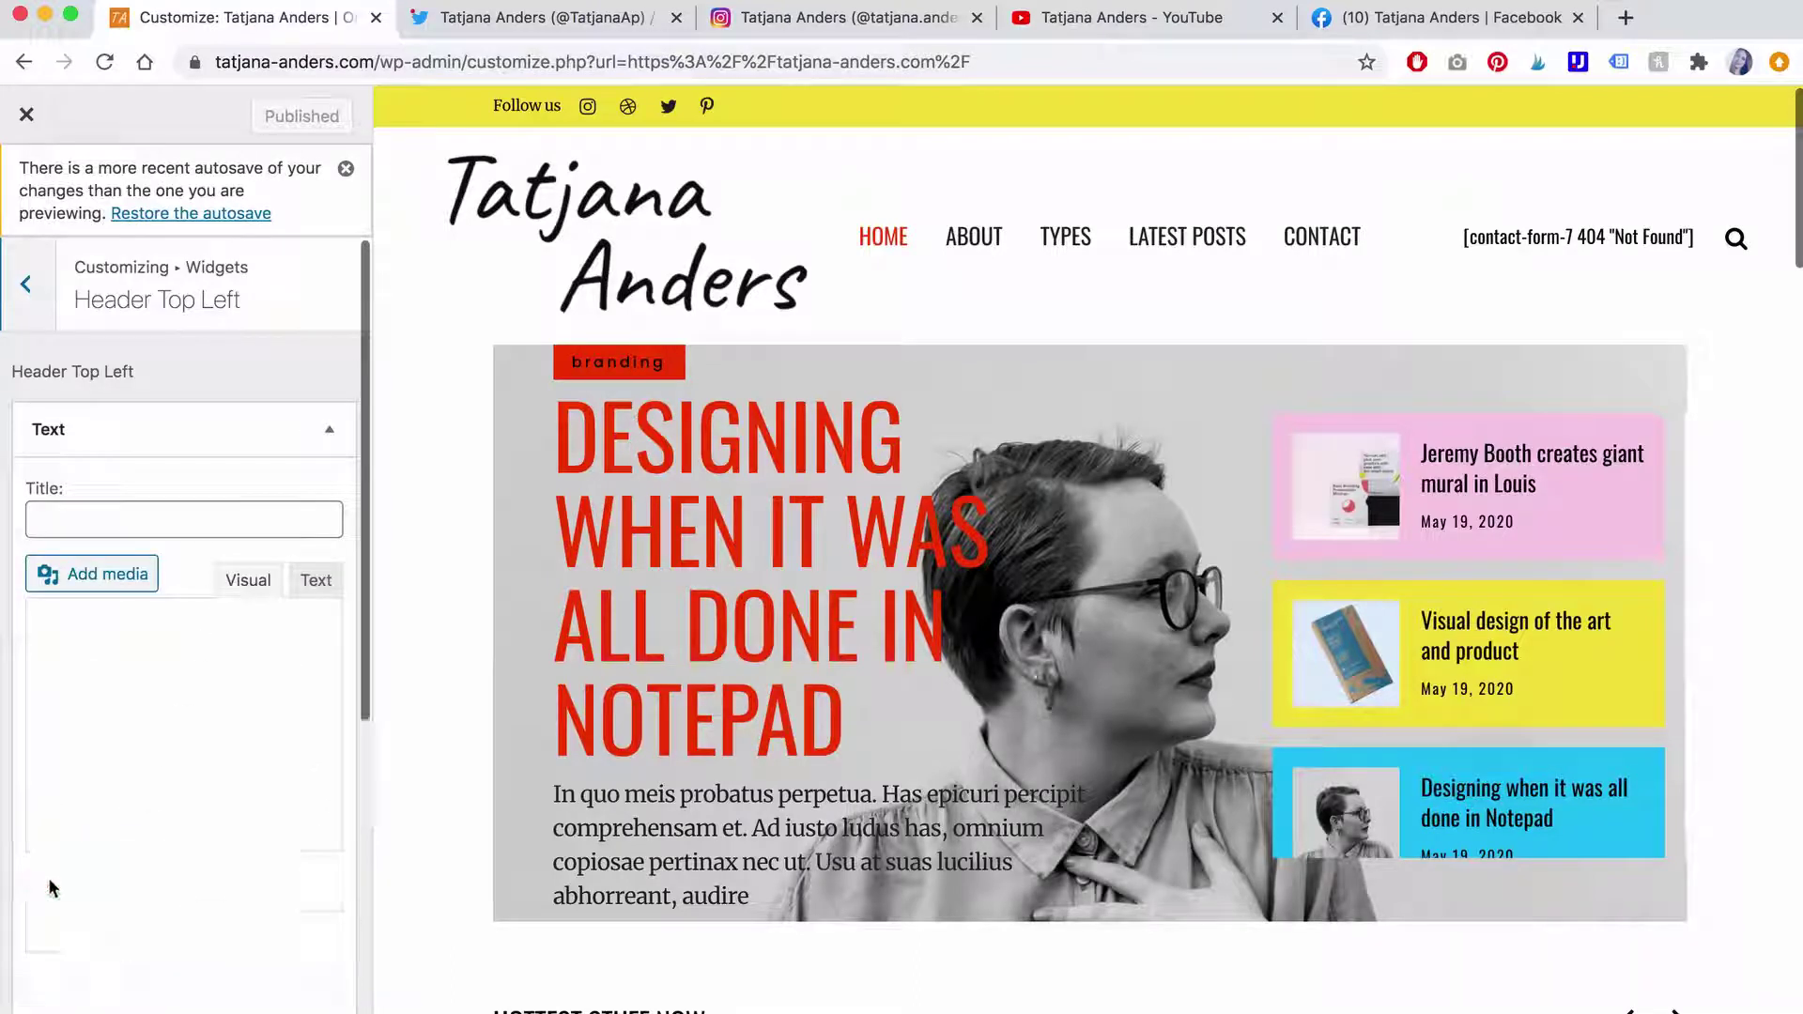
{"action": "left_click", "coordinate": [54, 955]}
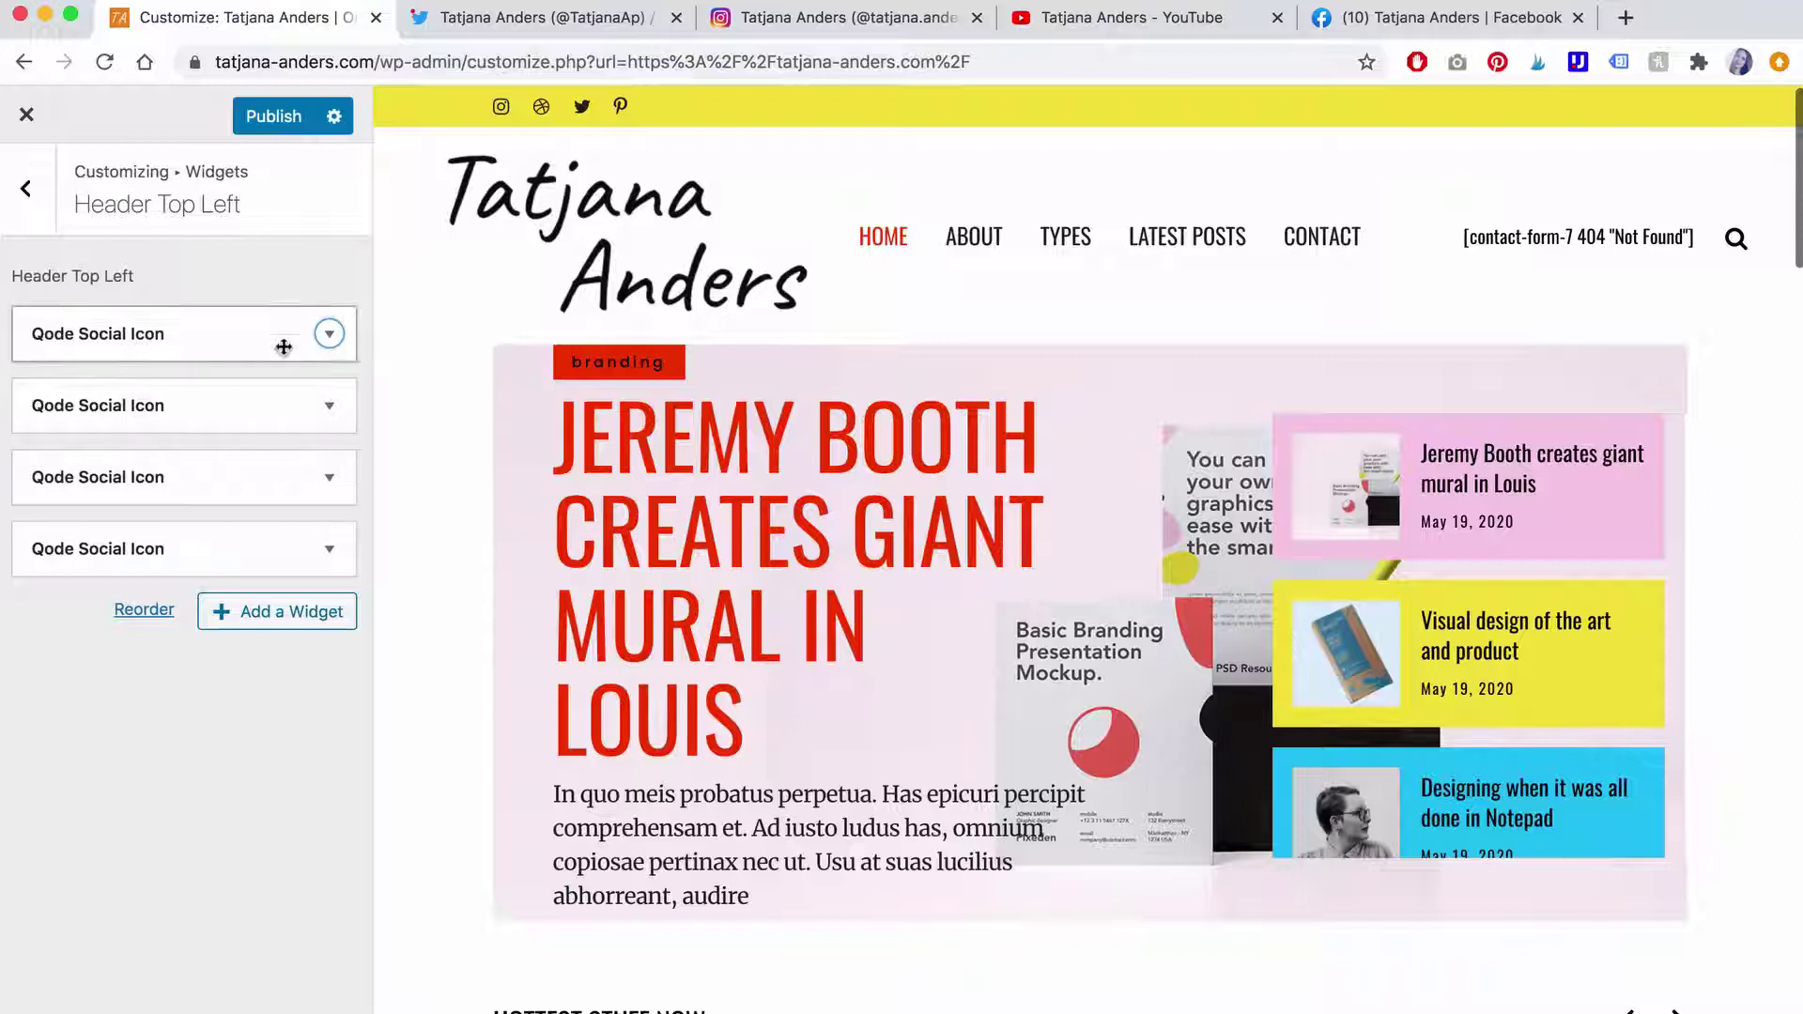
Step: Replace the first social icon's link with the pasted Instagram profile address
{"action": "left_click", "coordinate": [330, 335]}
{"action": "triple_click", "coordinate": [173, 832]}
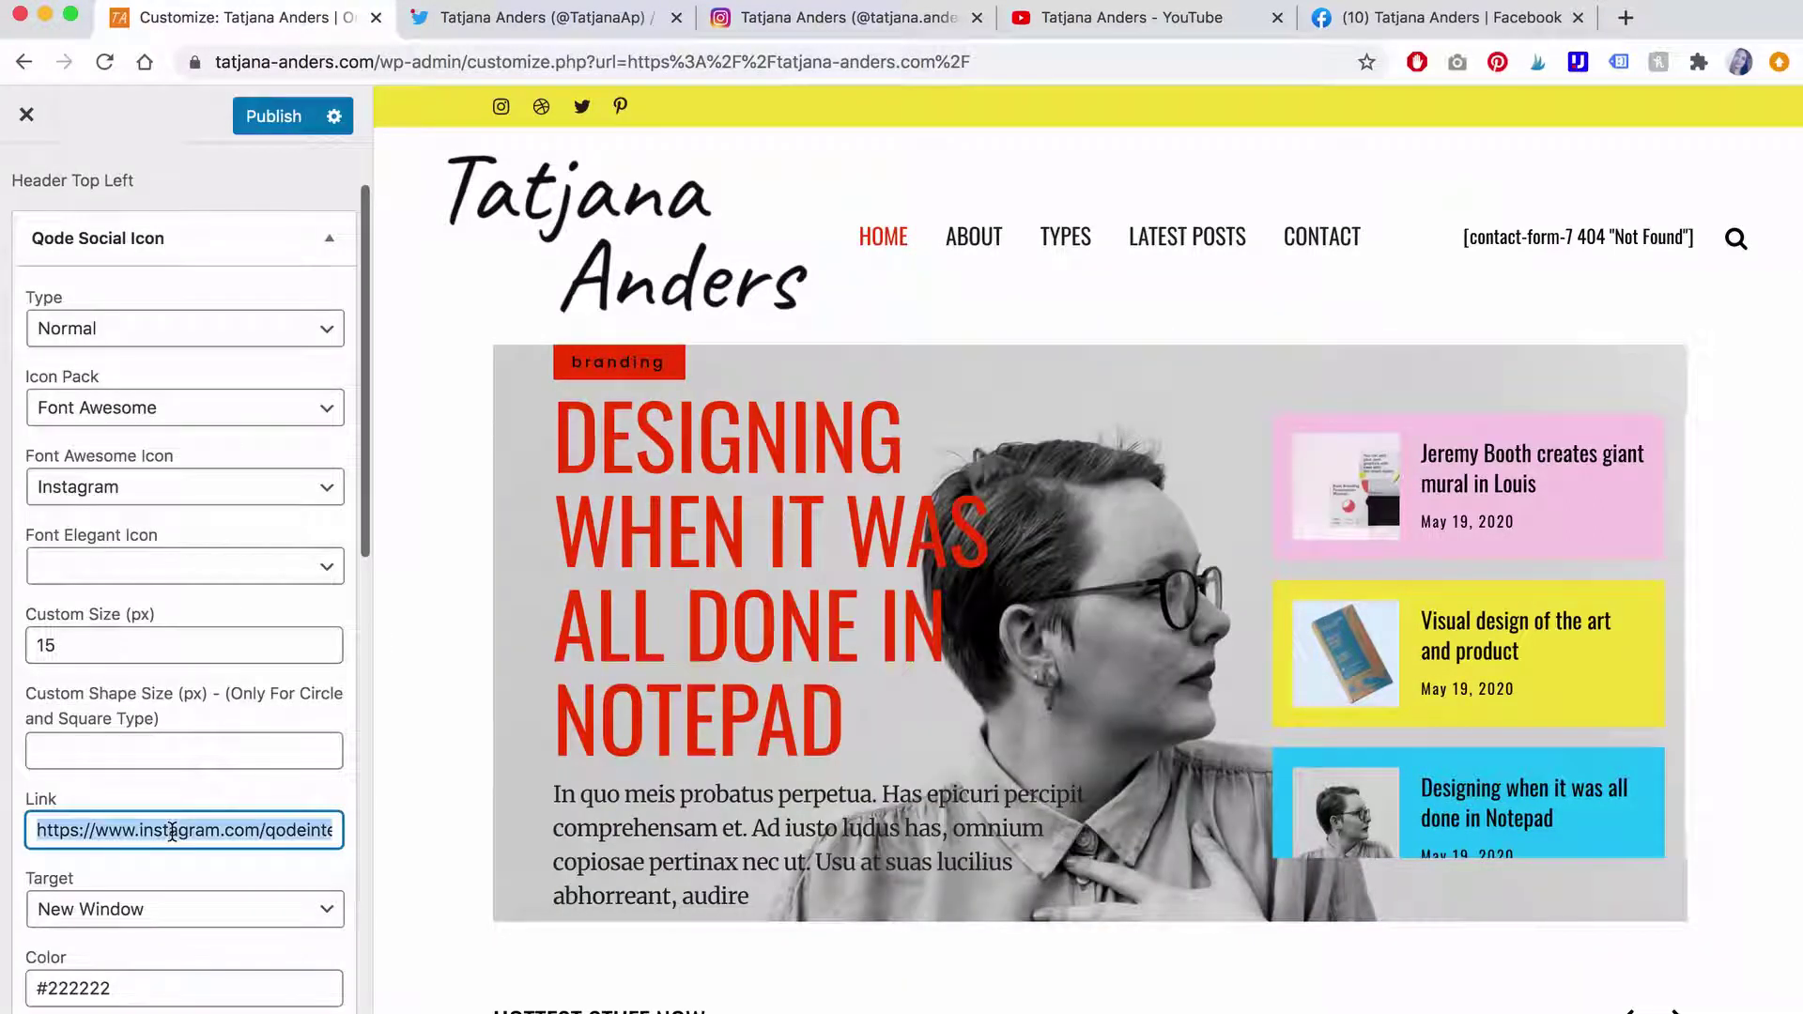
{"action": "type", "text": "https://www.instagram.com/tatjana.anders/"}
{"action": "scroll", "coordinate": [178, 892], "scroll_direction": "down", "scroll_amount": 5}
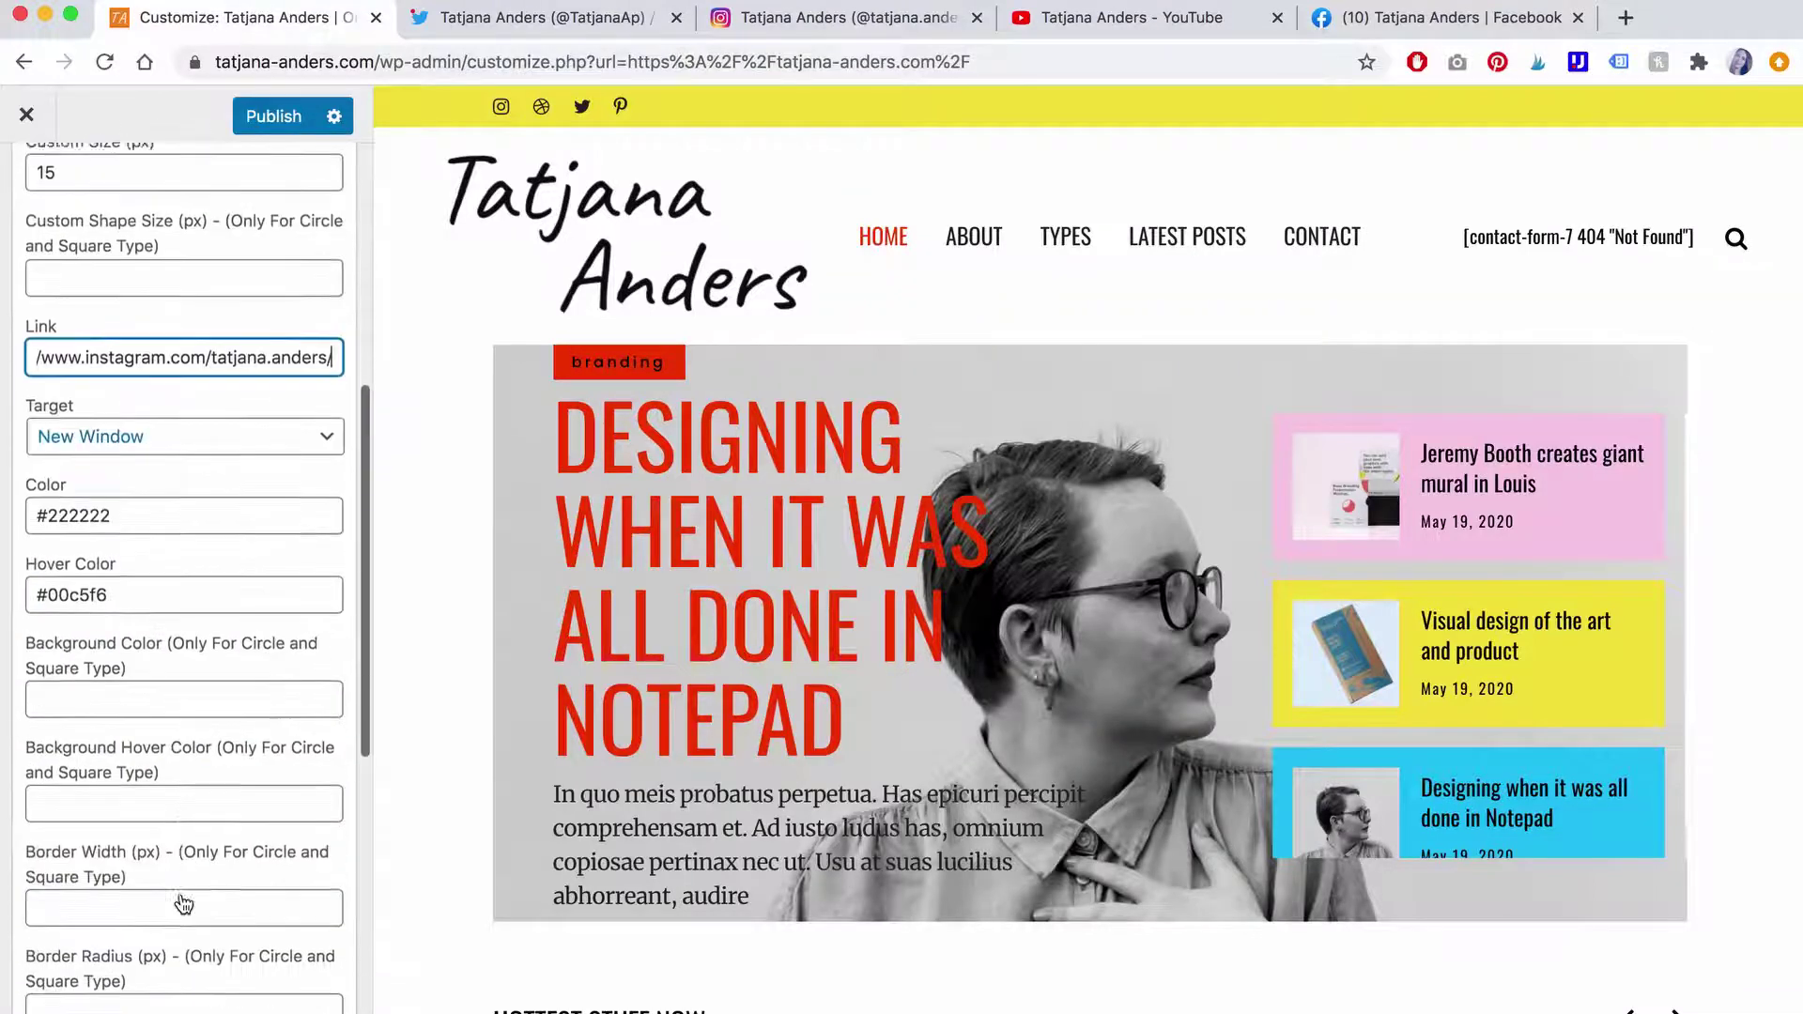
{"action": "scroll", "coordinate": [178, 892], "scroll_direction": "down", "scroll_amount": 5}
{"action": "left_click", "coordinate": [115, 769]}
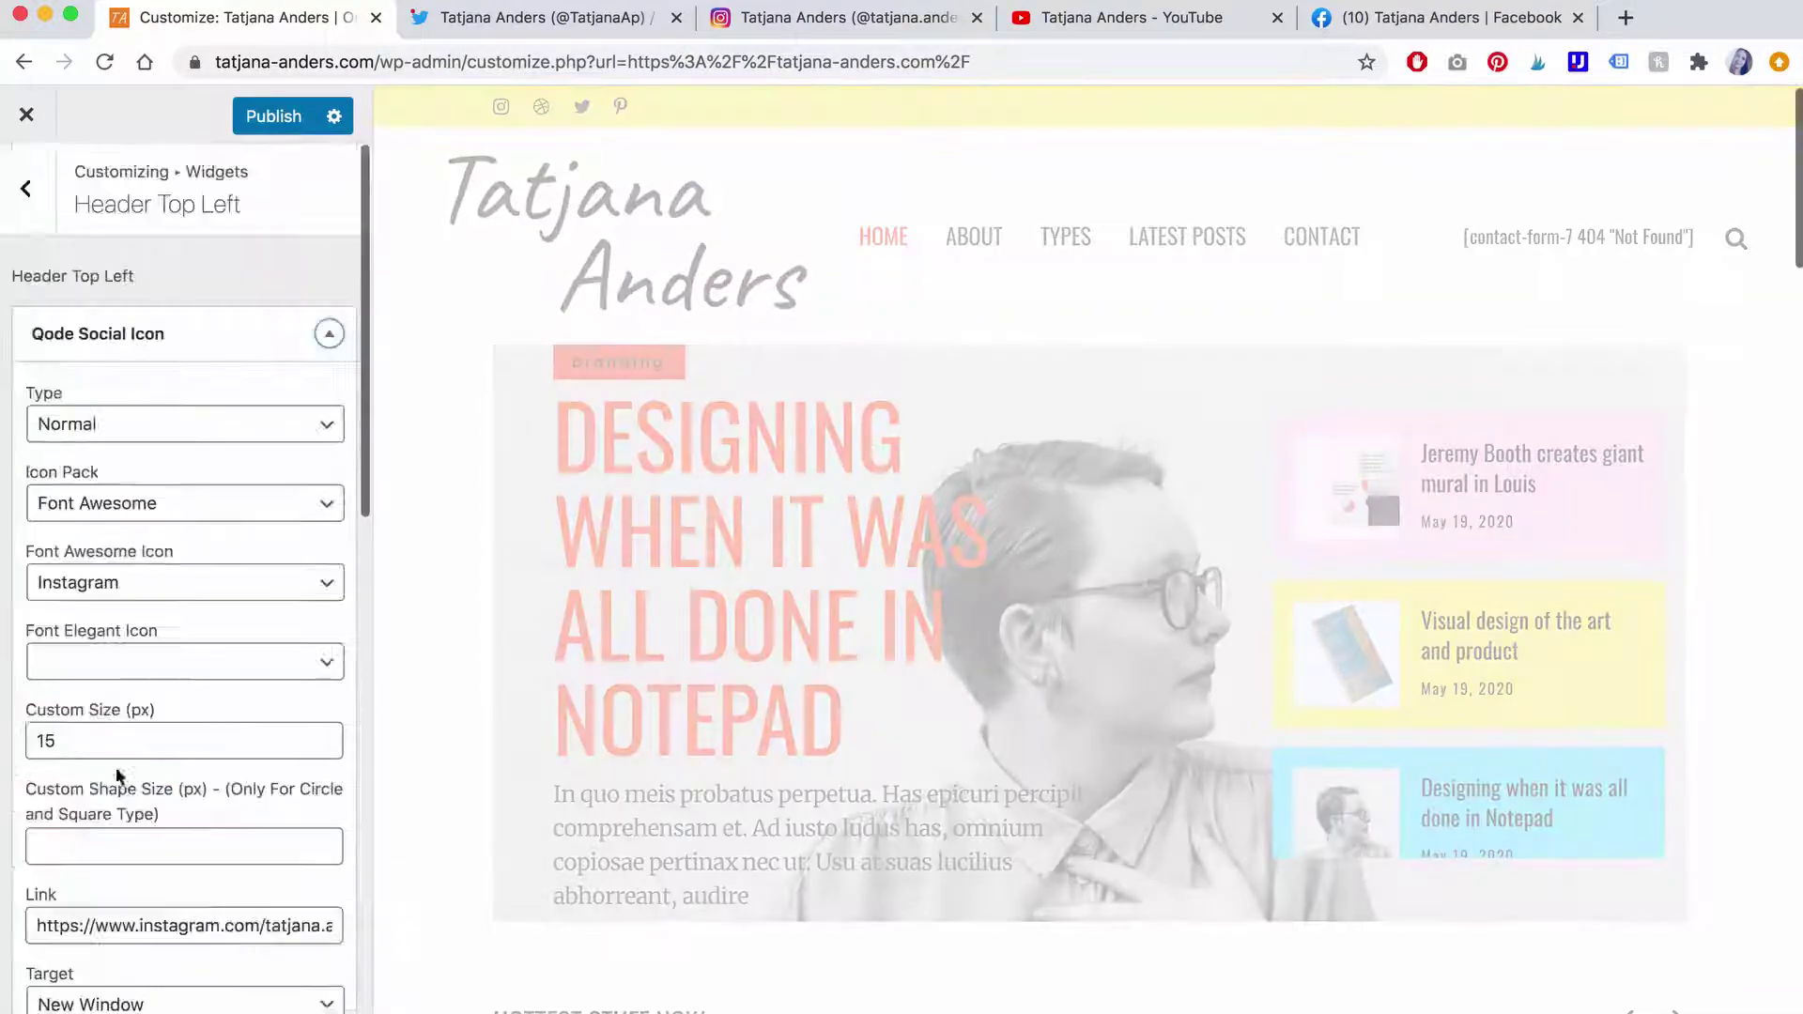
Step: Change the second social icon widget from Dribbble to the YouTube icon
{"action": "left_click", "coordinate": [233, 413]}
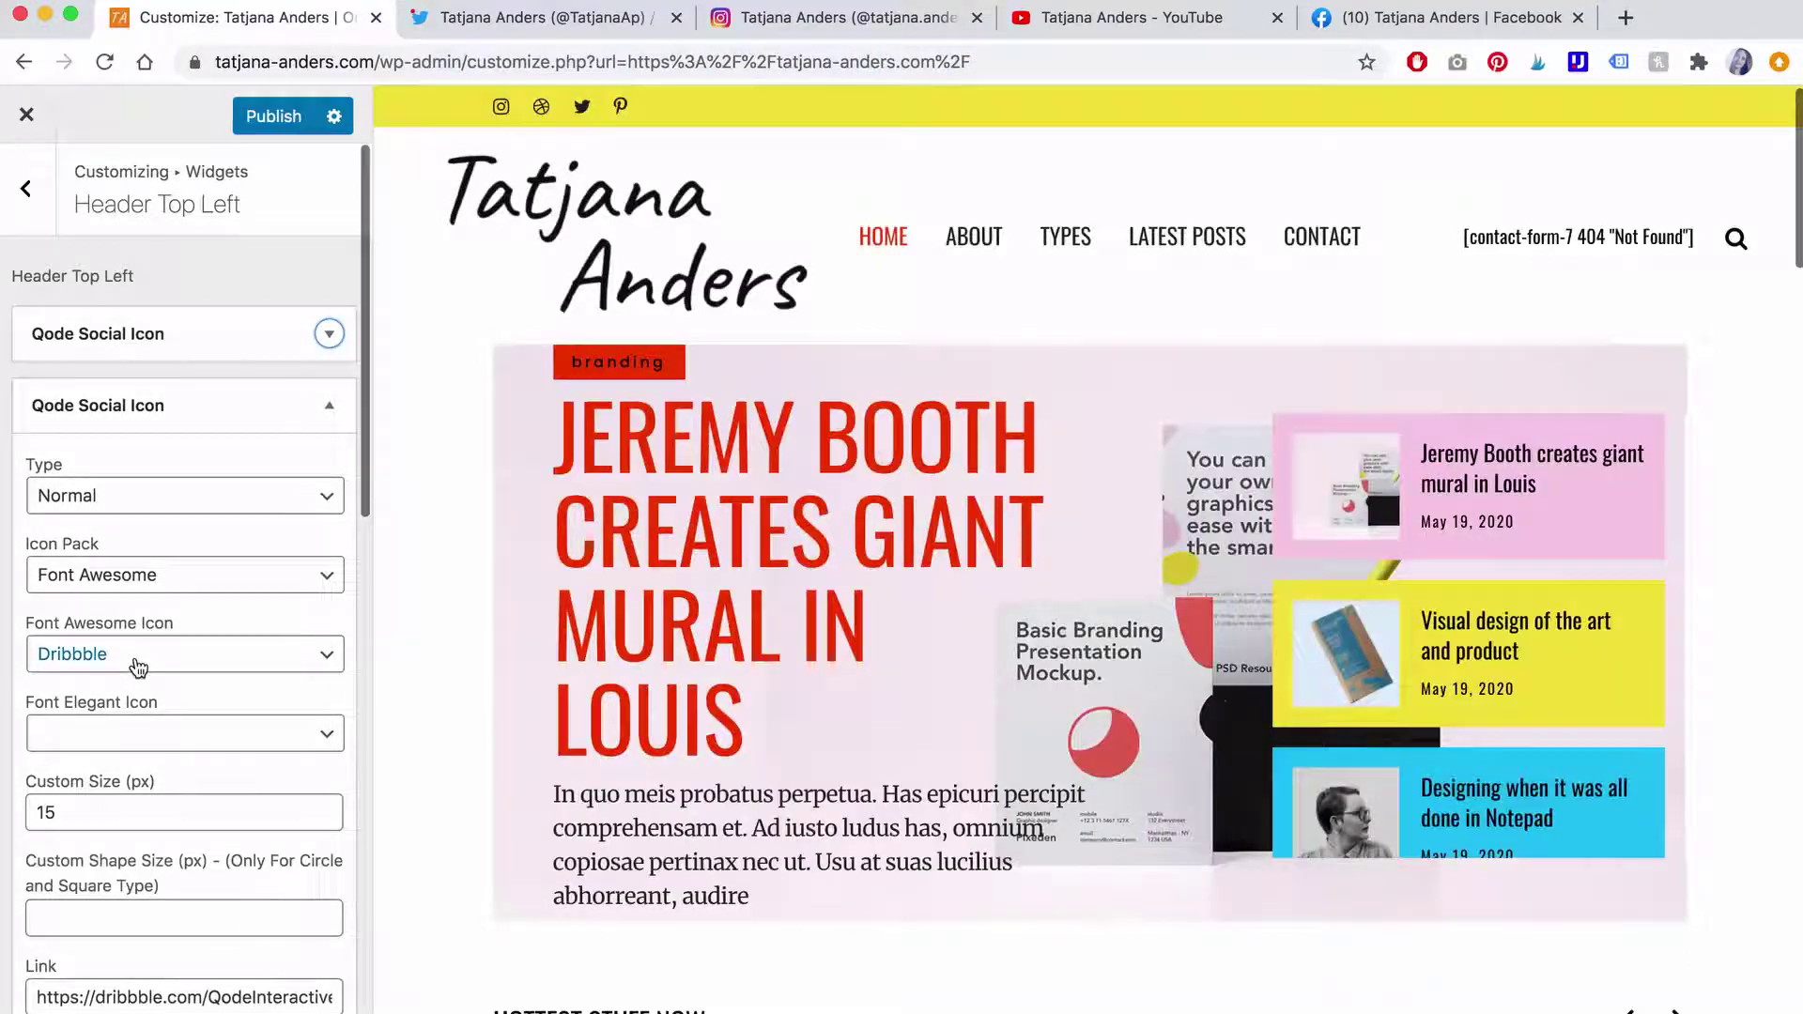
{"action": "left_click", "coordinate": [134, 656]}
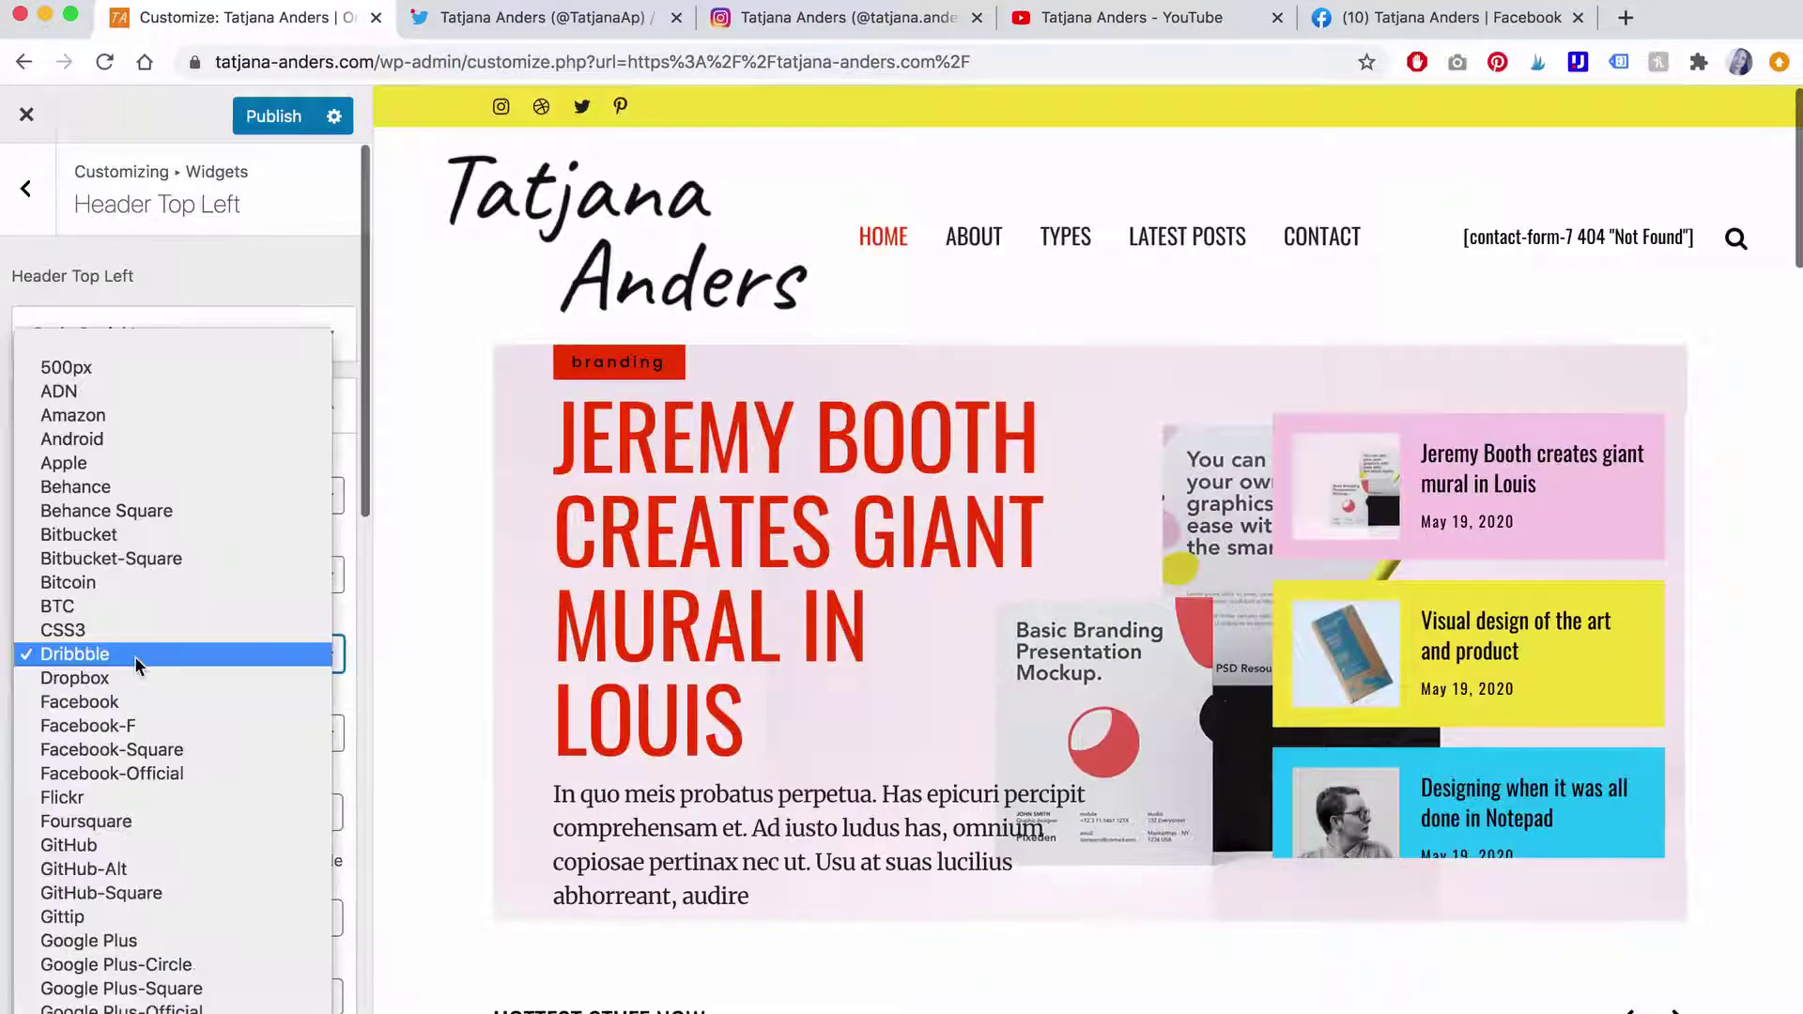
{"action": "scroll", "coordinate": [134, 656], "scroll_direction": "down", "scroll_amount": 10}
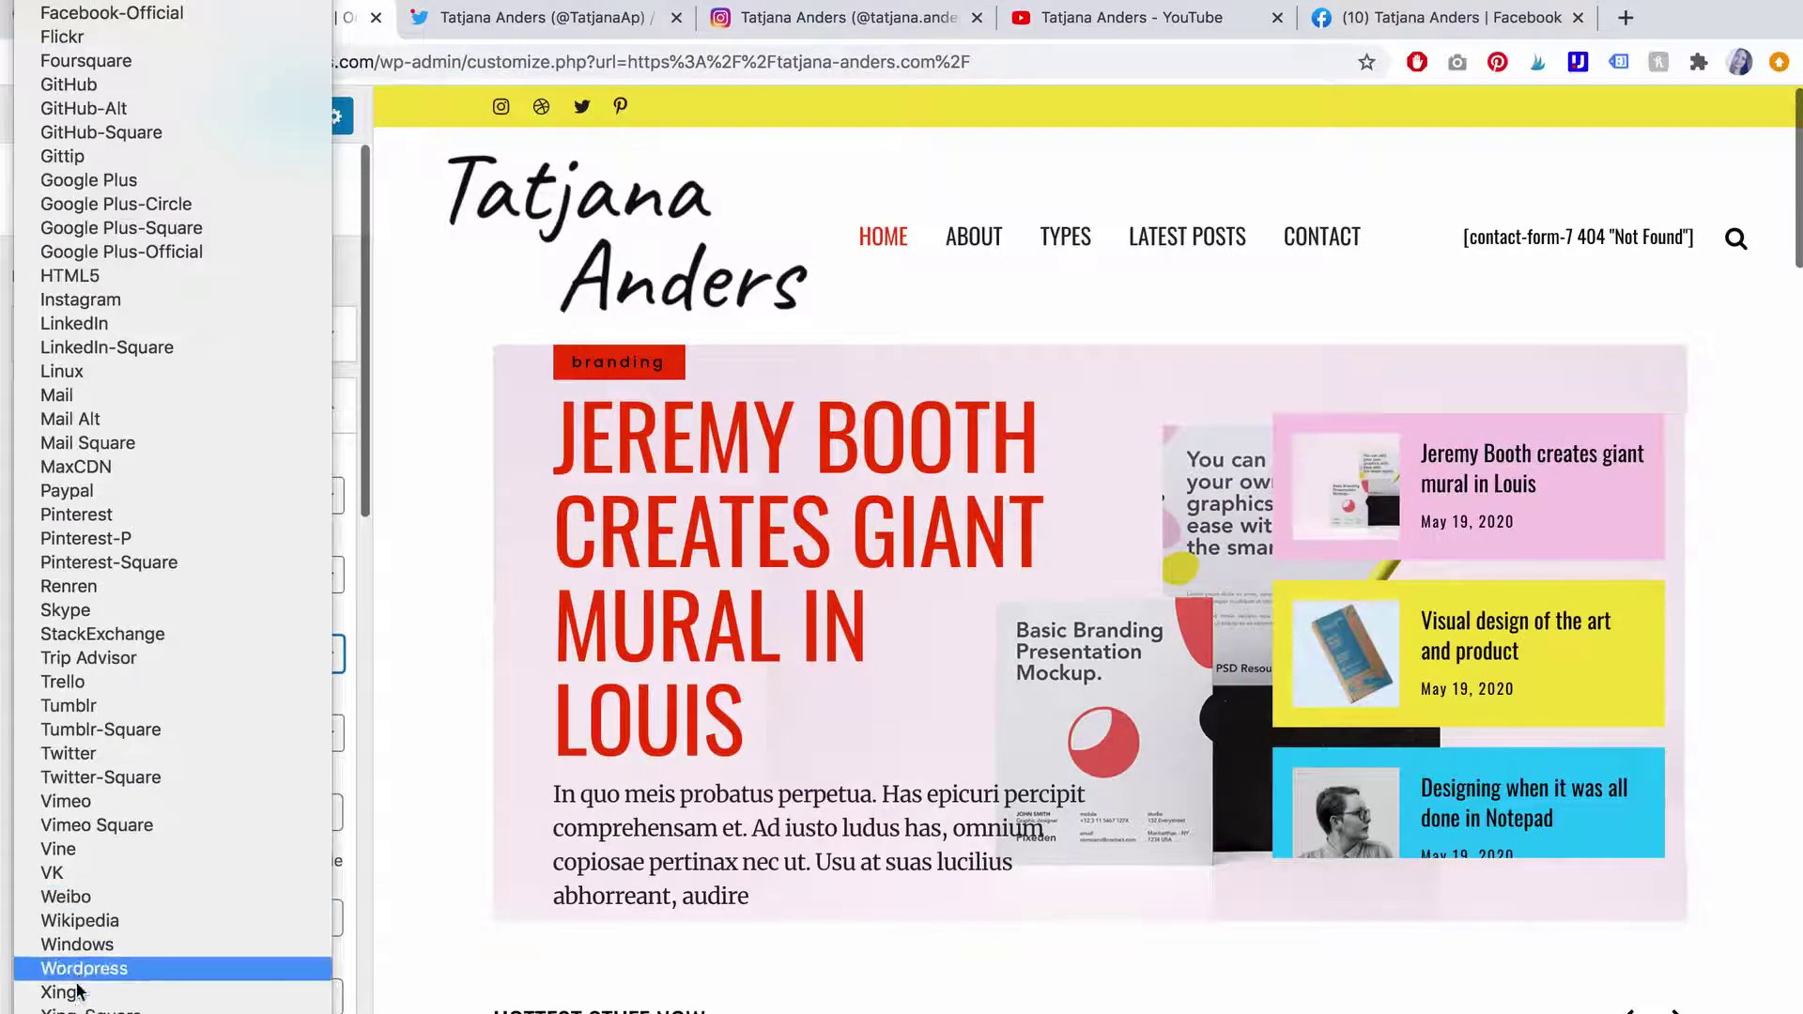
{"action": "scroll", "coordinate": [133, 656], "scroll_direction": "down", "scroll_amount": 3}
{"action": "left_click", "coordinate": [134, 656]}
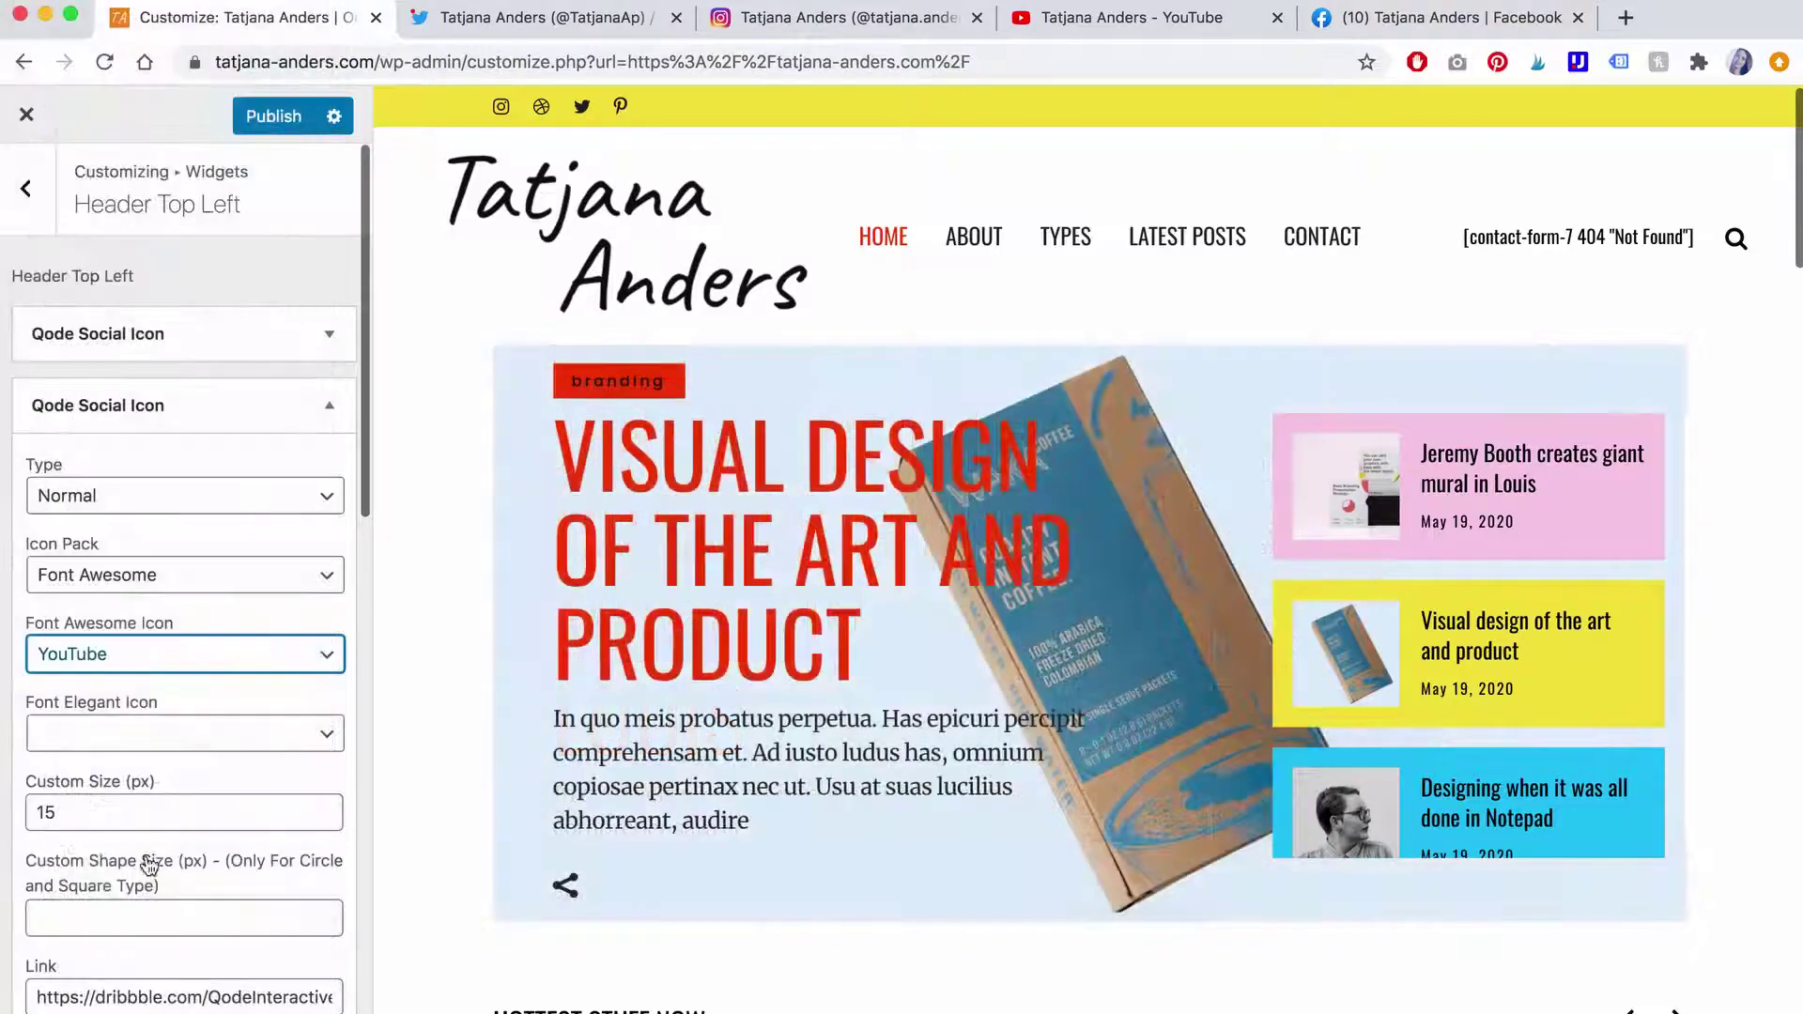
Step: Select the YouTube channel's full web address, then return to the Customizer
{"action": "left_click", "coordinate": [1110, 23]}
{"action": "left_click", "coordinate": [1065, 60]}
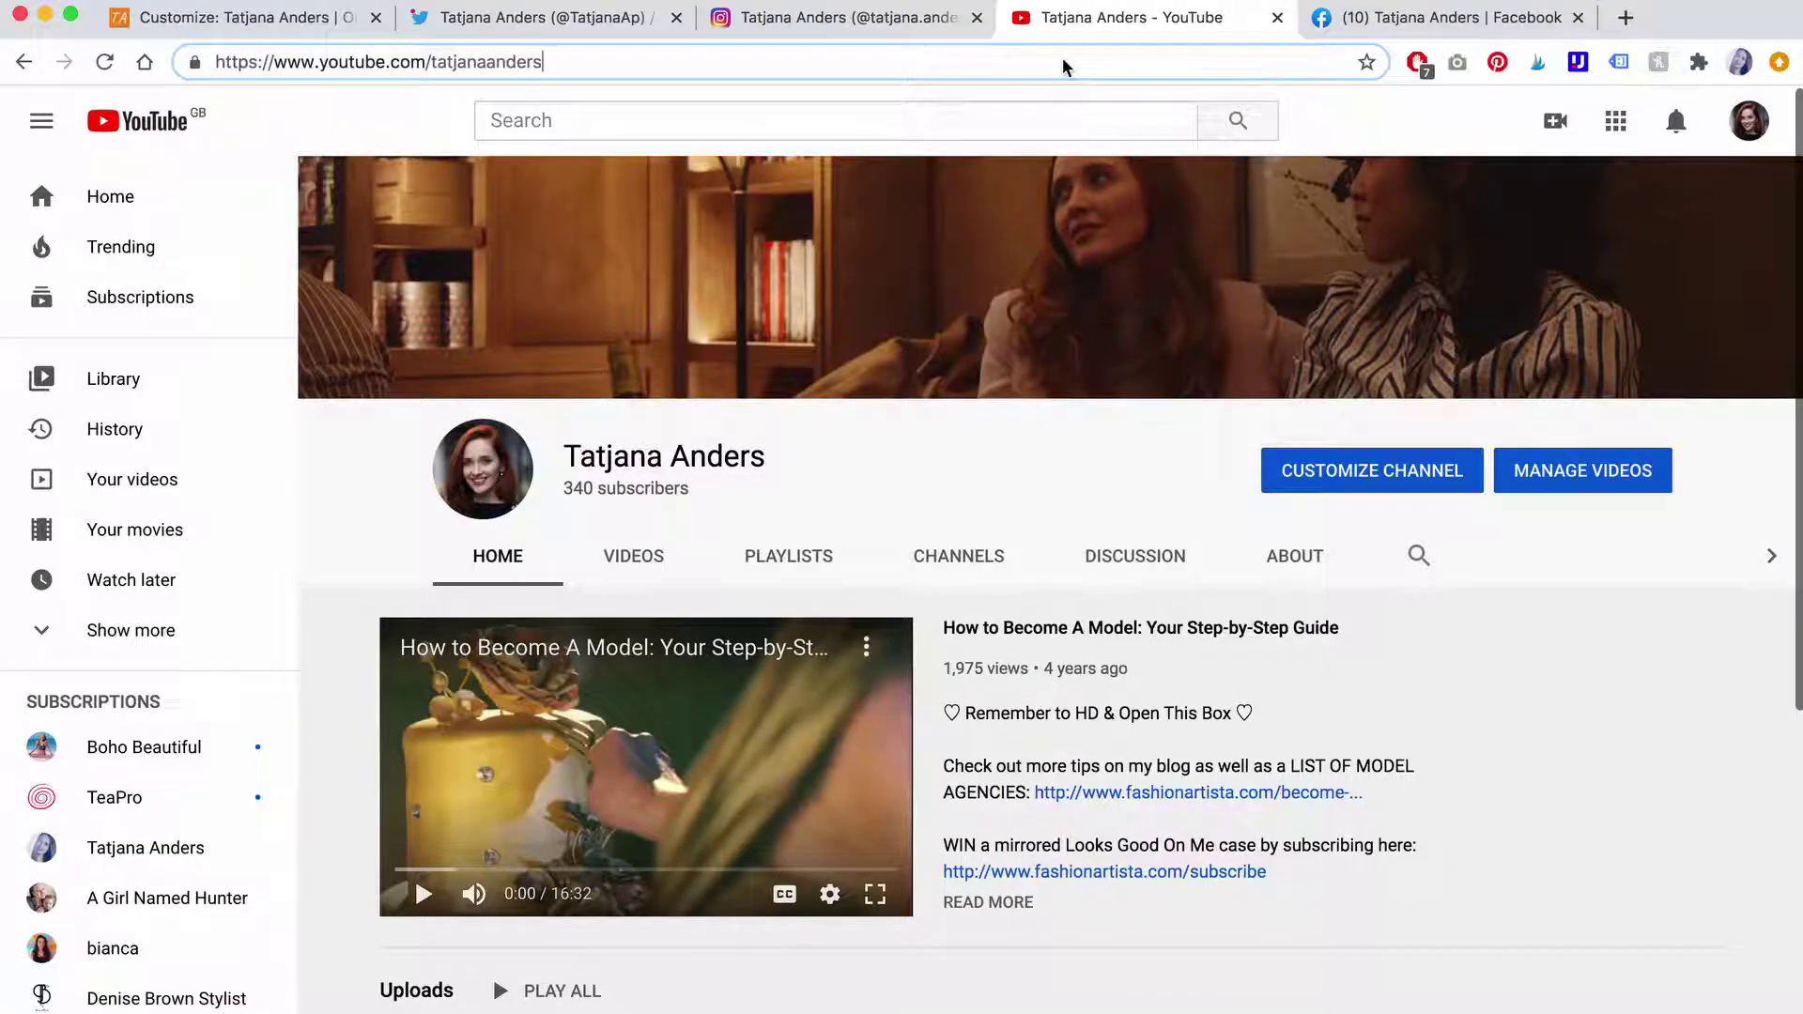
{"action": "triple_click", "coordinate": [425, 59]}
{"action": "left_click", "coordinate": [235, 17]}
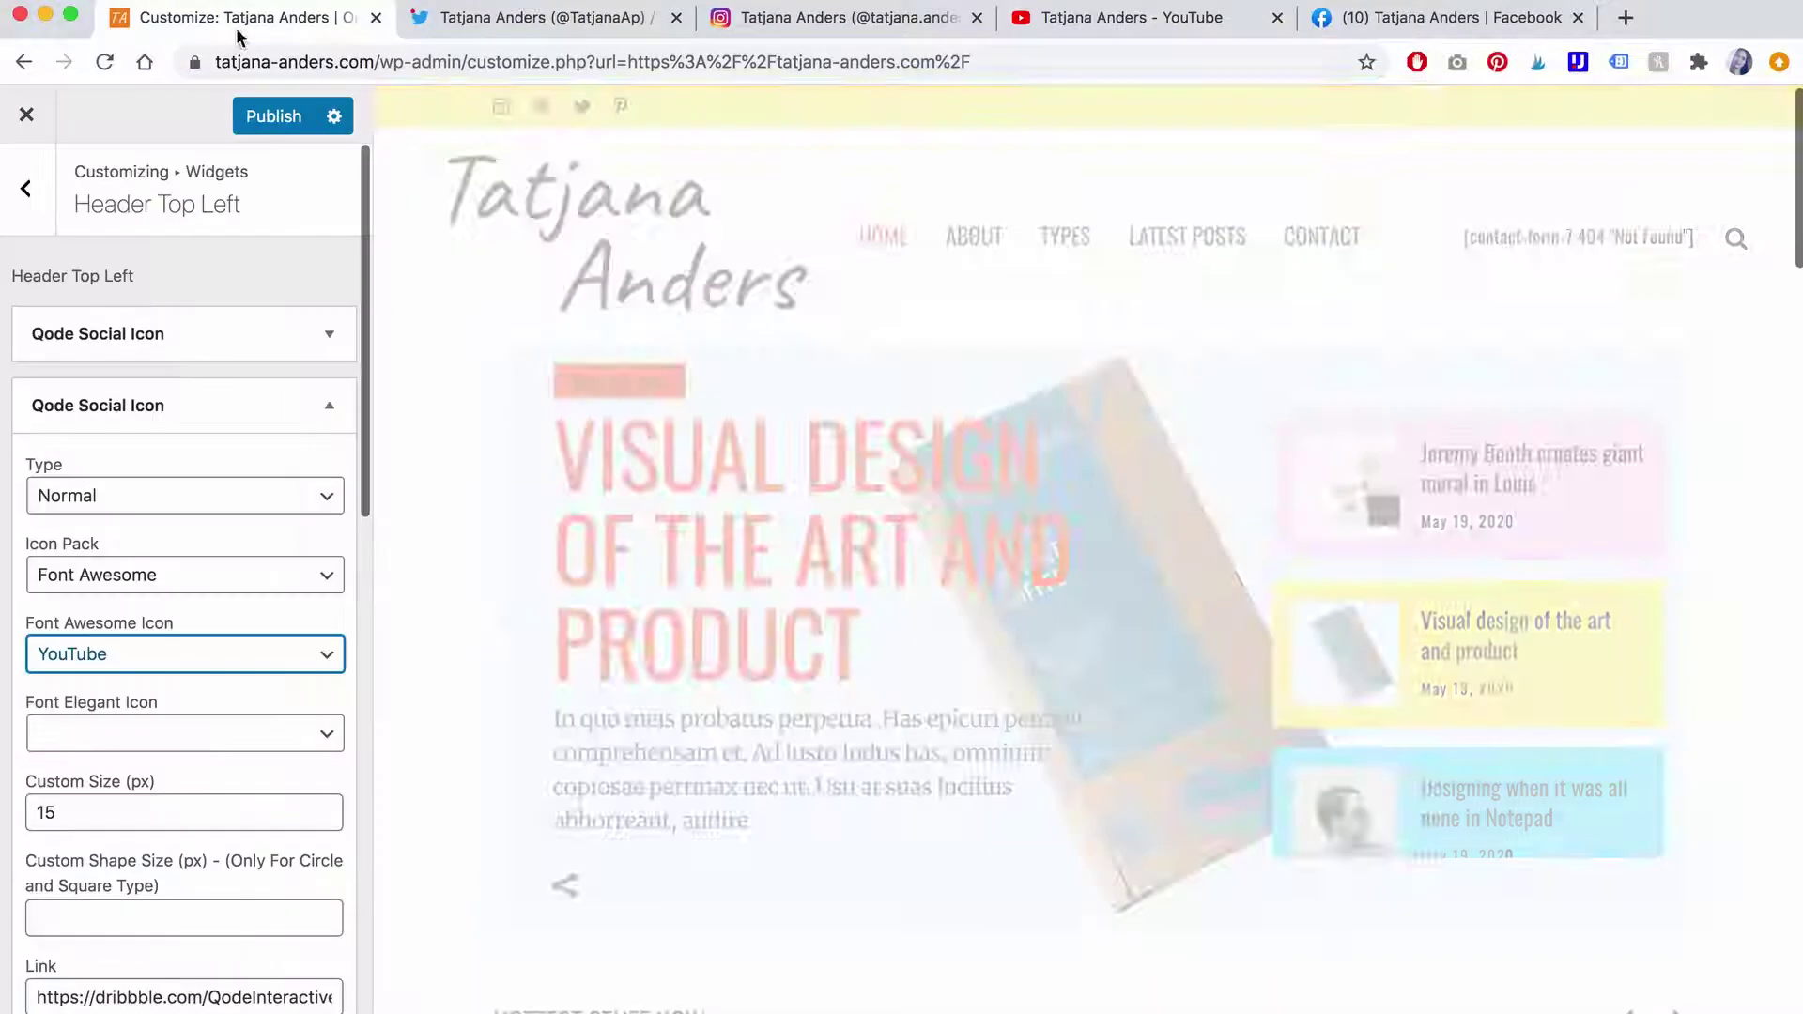
Step: Scroll the homepage, then launch Elementor via the admin bar's 'Edit with Elementor' link
{"action": "scroll", "coordinate": [166, 803], "scroll_direction": "down", "scroll_amount": 3}
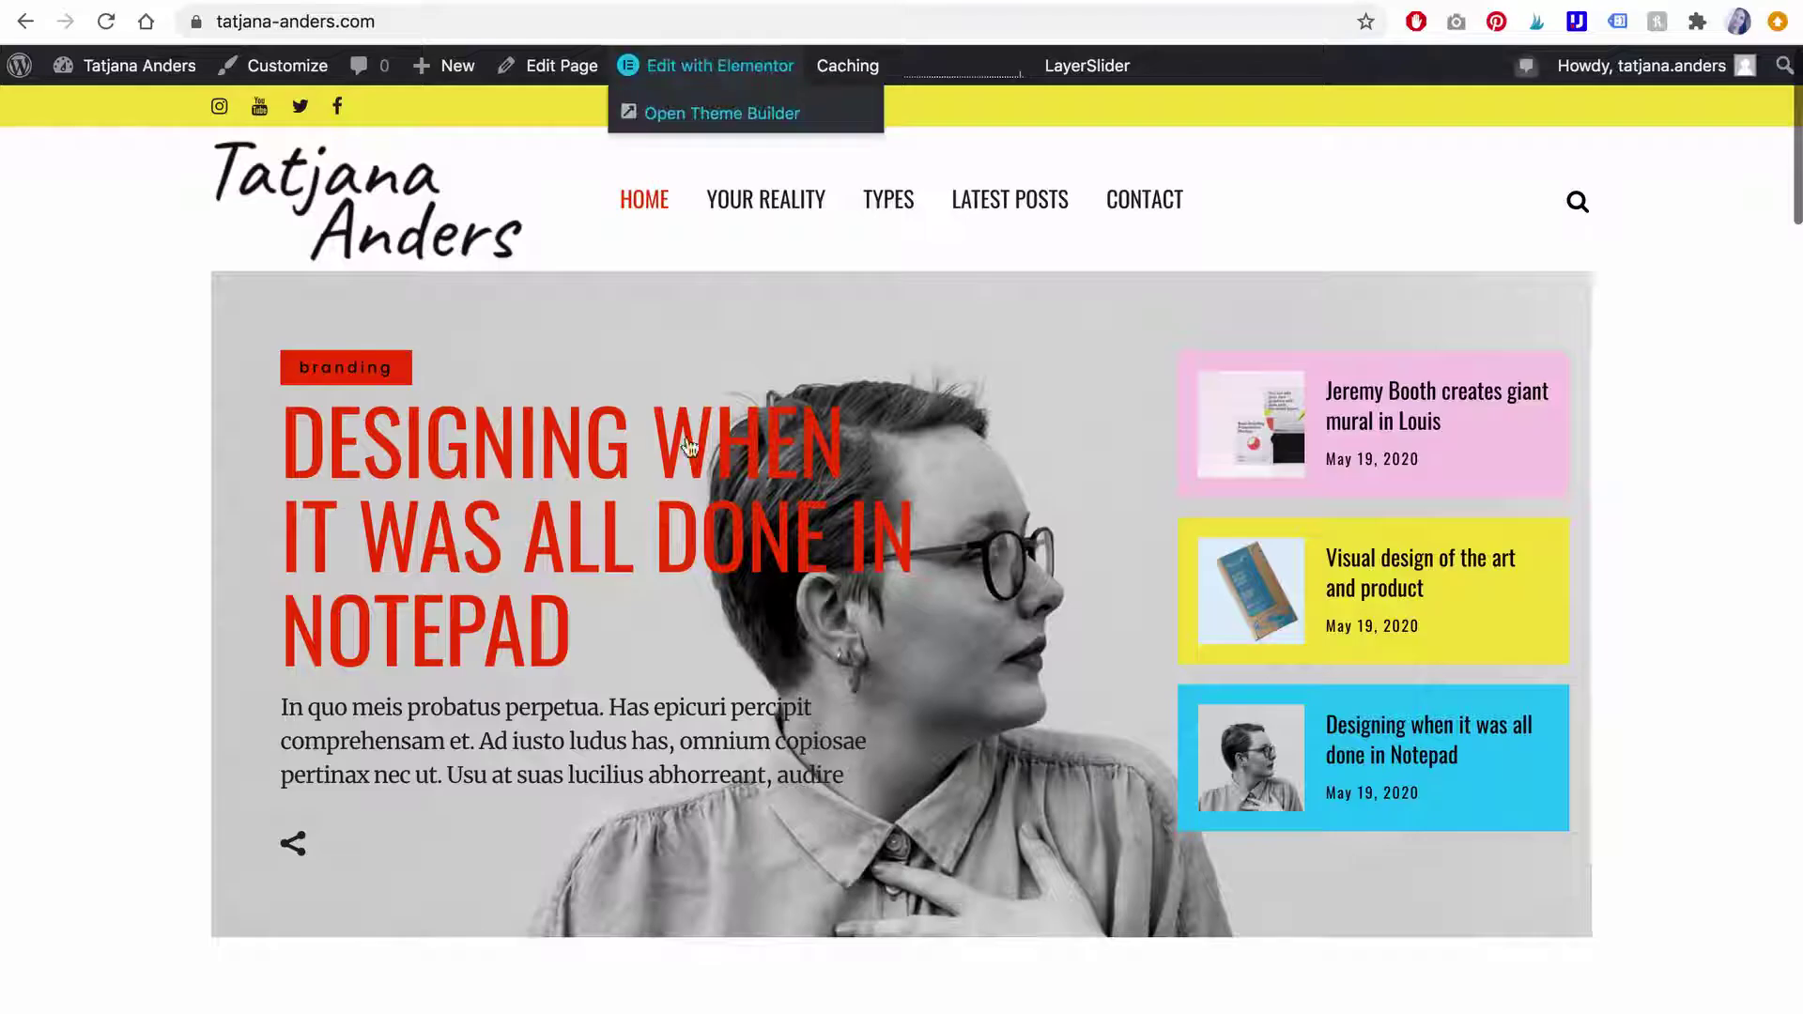
{"action": "scroll", "coordinate": [688, 446], "scroll_direction": "down", "scroll_amount": 1}
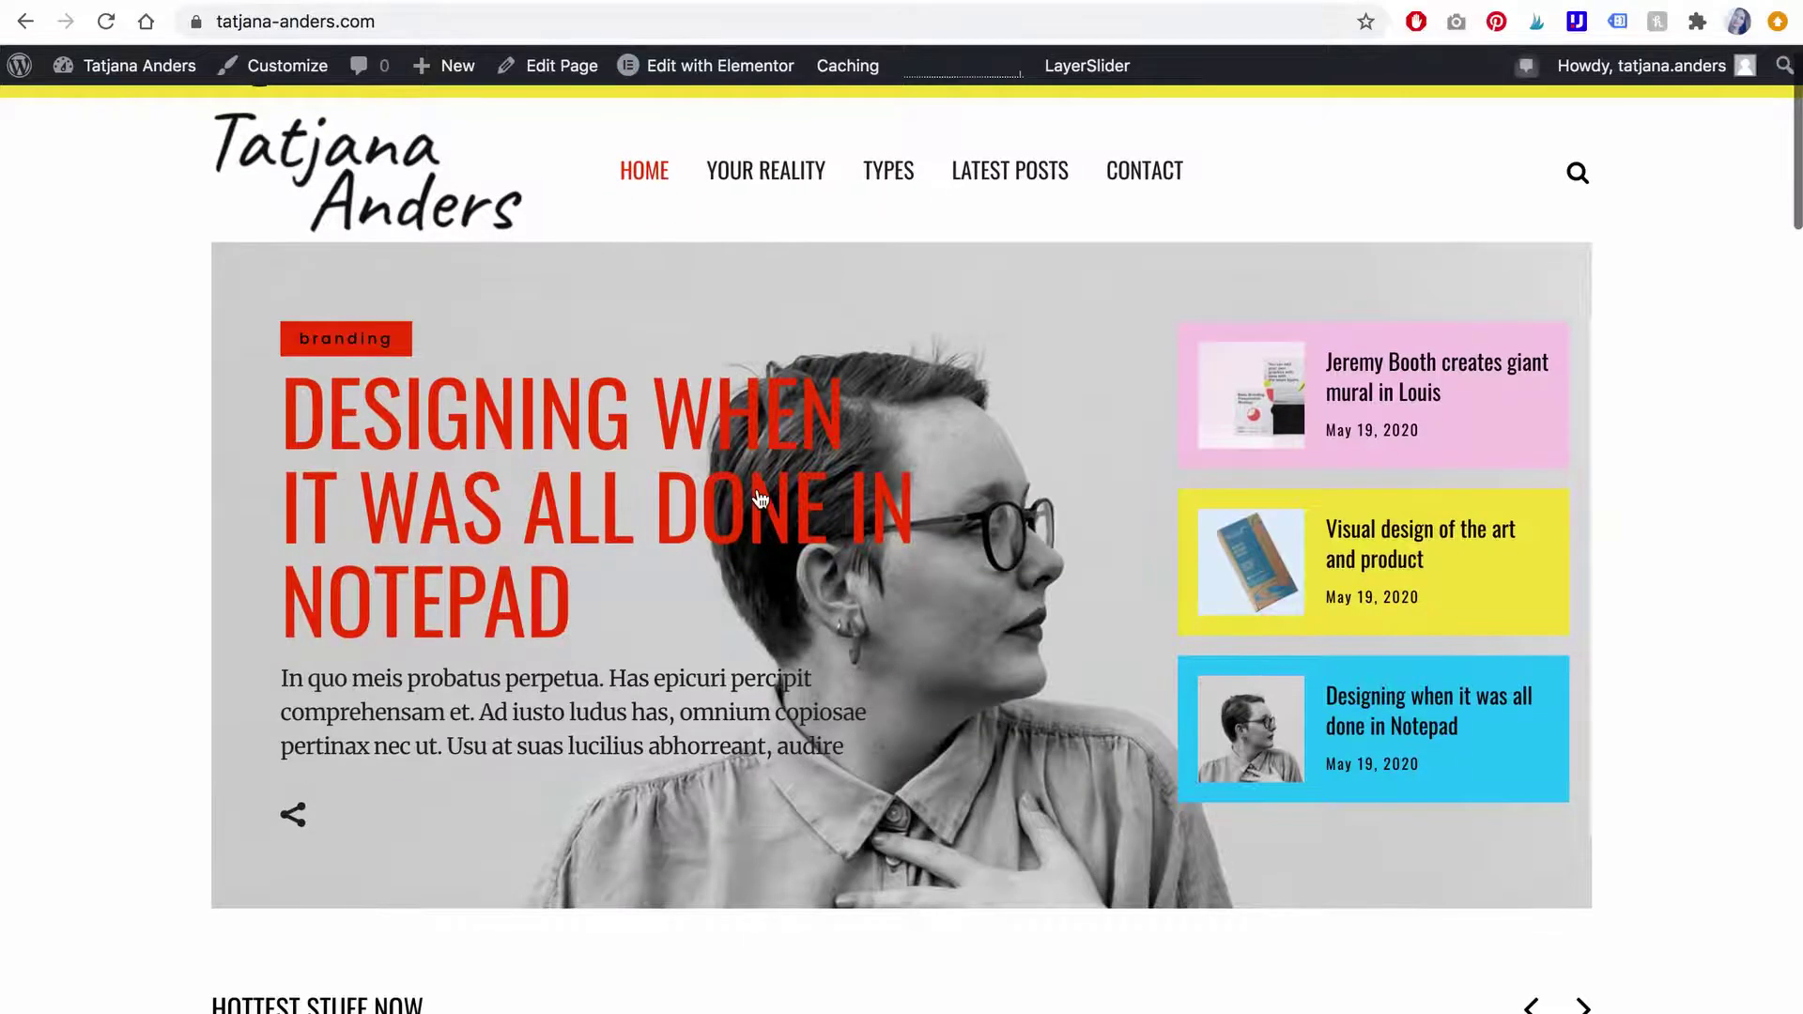
{"action": "scroll", "coordinate": [758, 498], "scroll_direction": "down", "scroll_amount": 15}
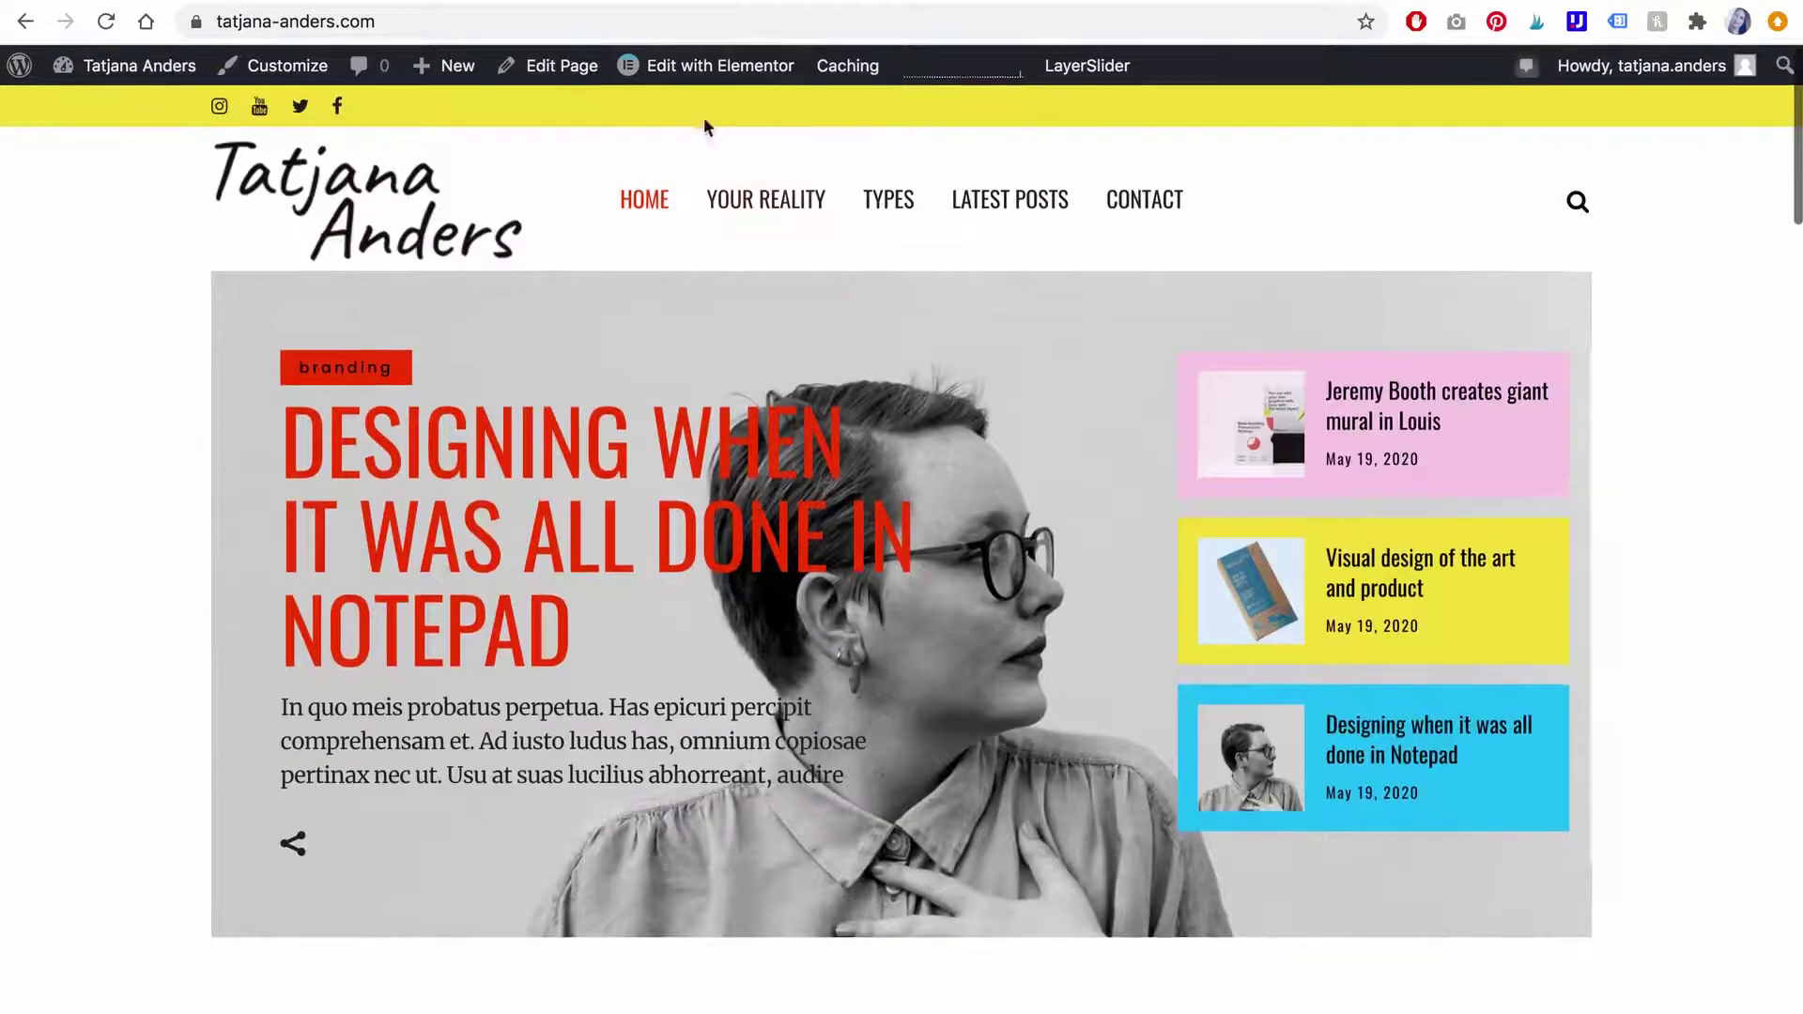
{"action": "left_click", "coordinate": [696, 64]}
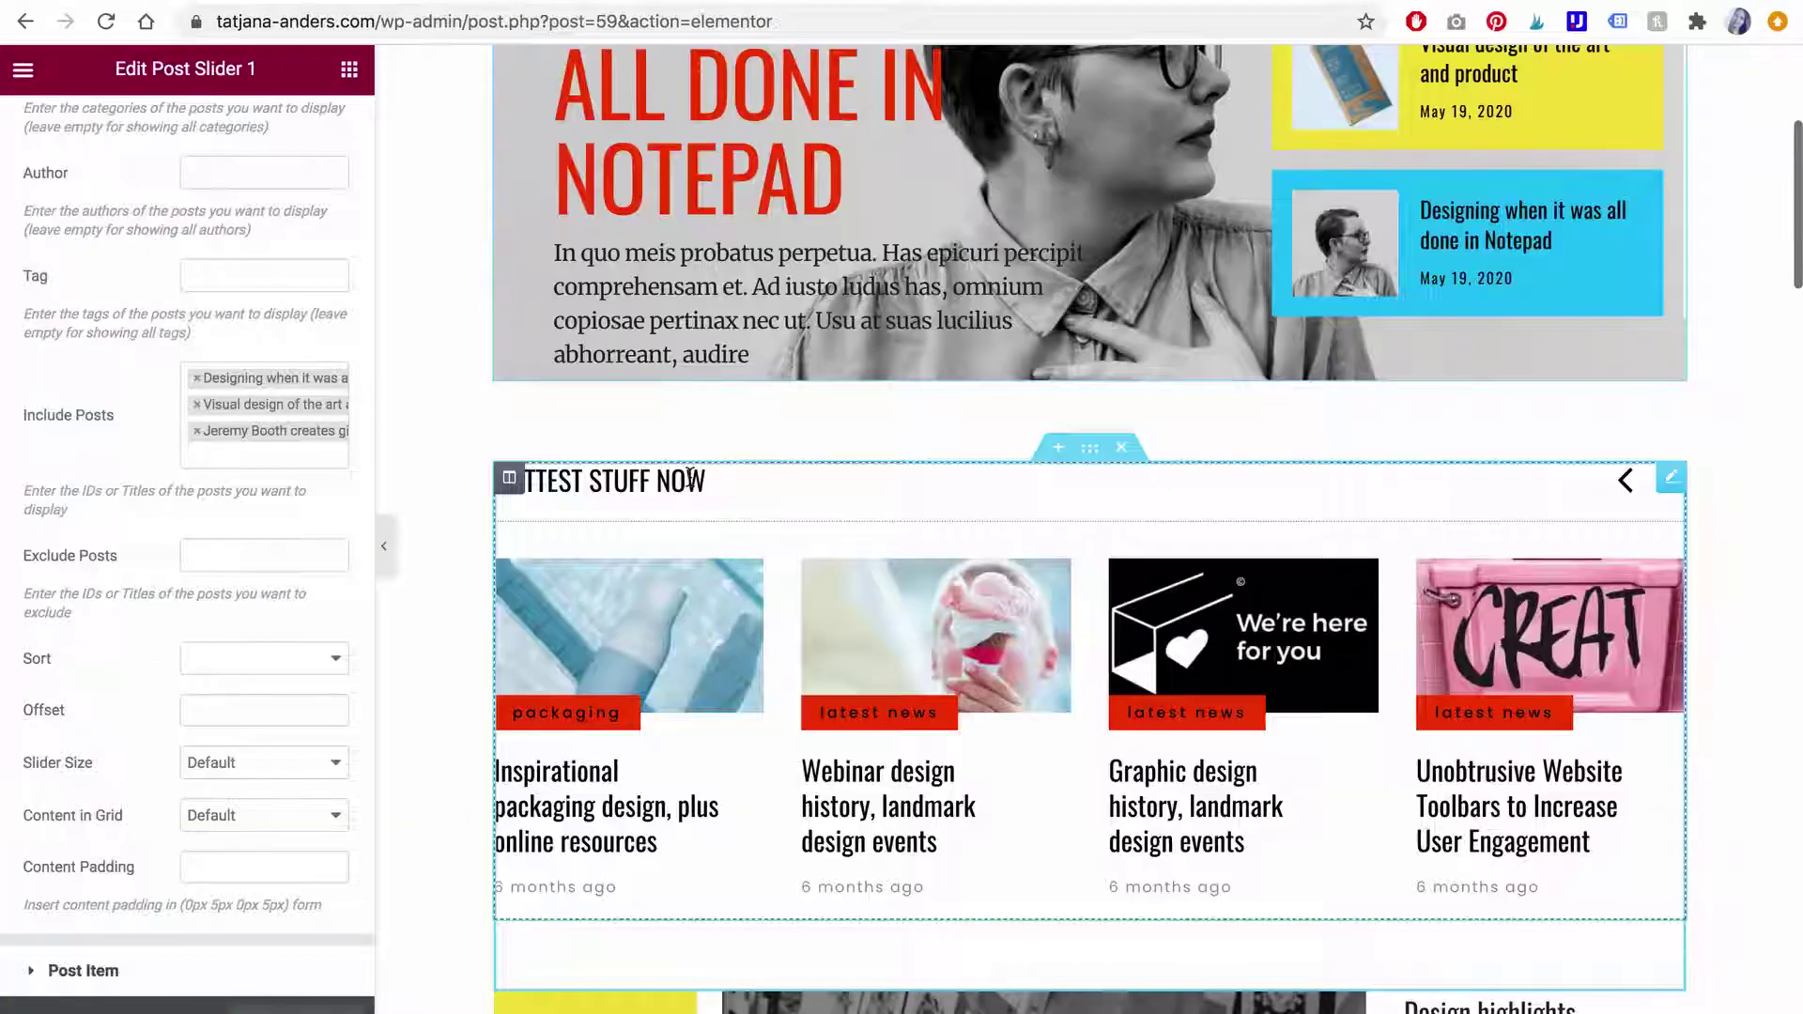
Step: Change the Post Carousel's Layout Title from HOTTEST STUFF NOW to RESOURCES FOR ACTORS
{"action": "left_click", "coordinate": [638, 480]}
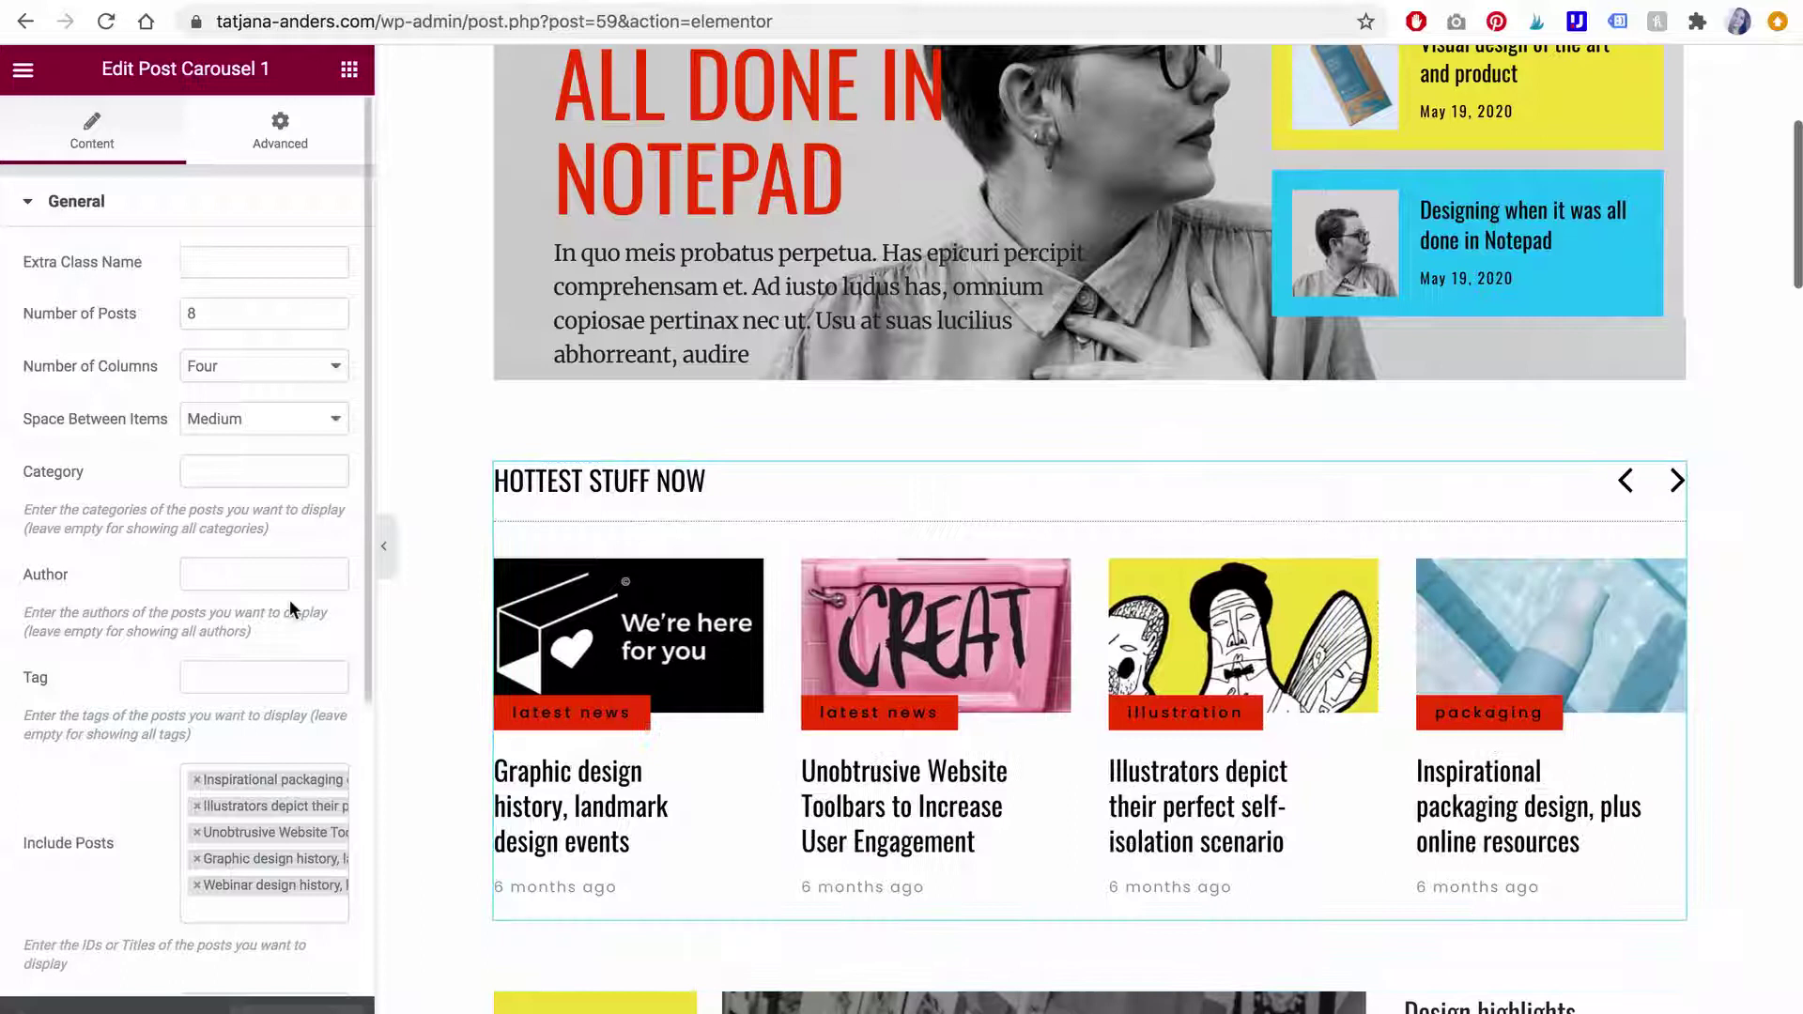
{"action": "scroll", "coordinate": [290, 587], "scroll_direction": "down", "scroll_amount": 5}
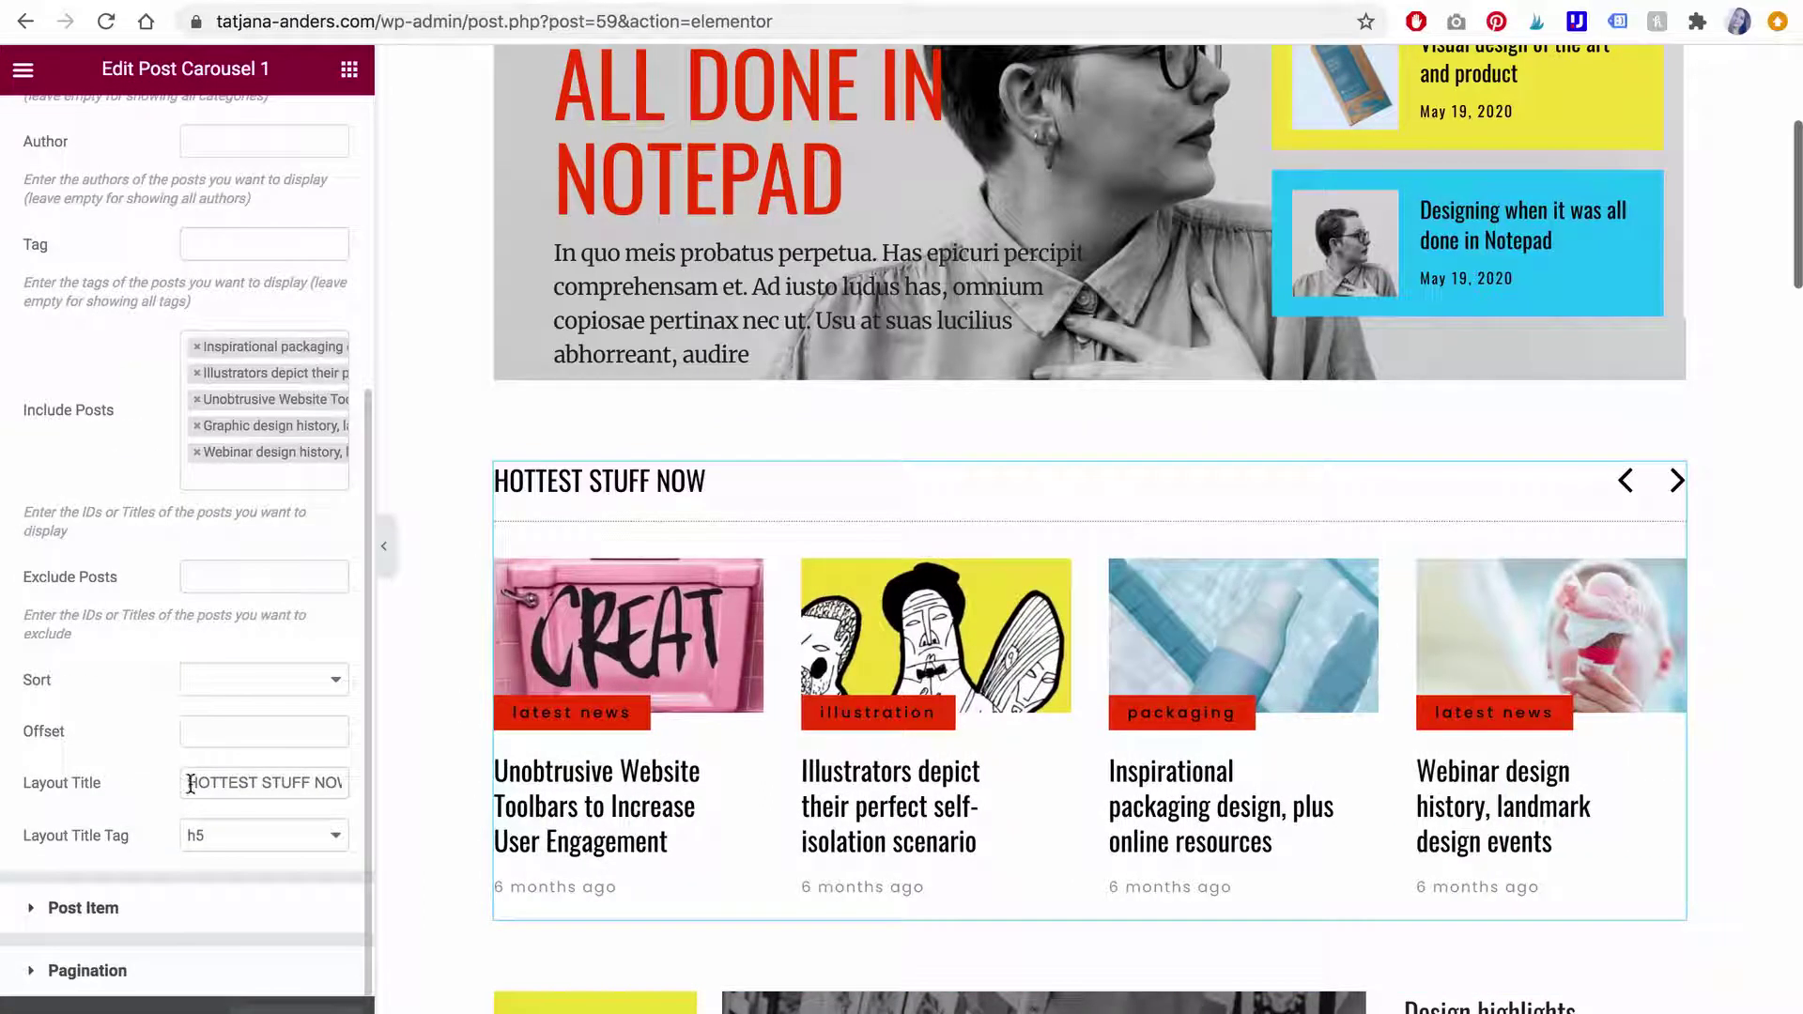
{"action": "left_click_drag", "start_coordinate": [191, 784], "coordinate": [390, 787]}
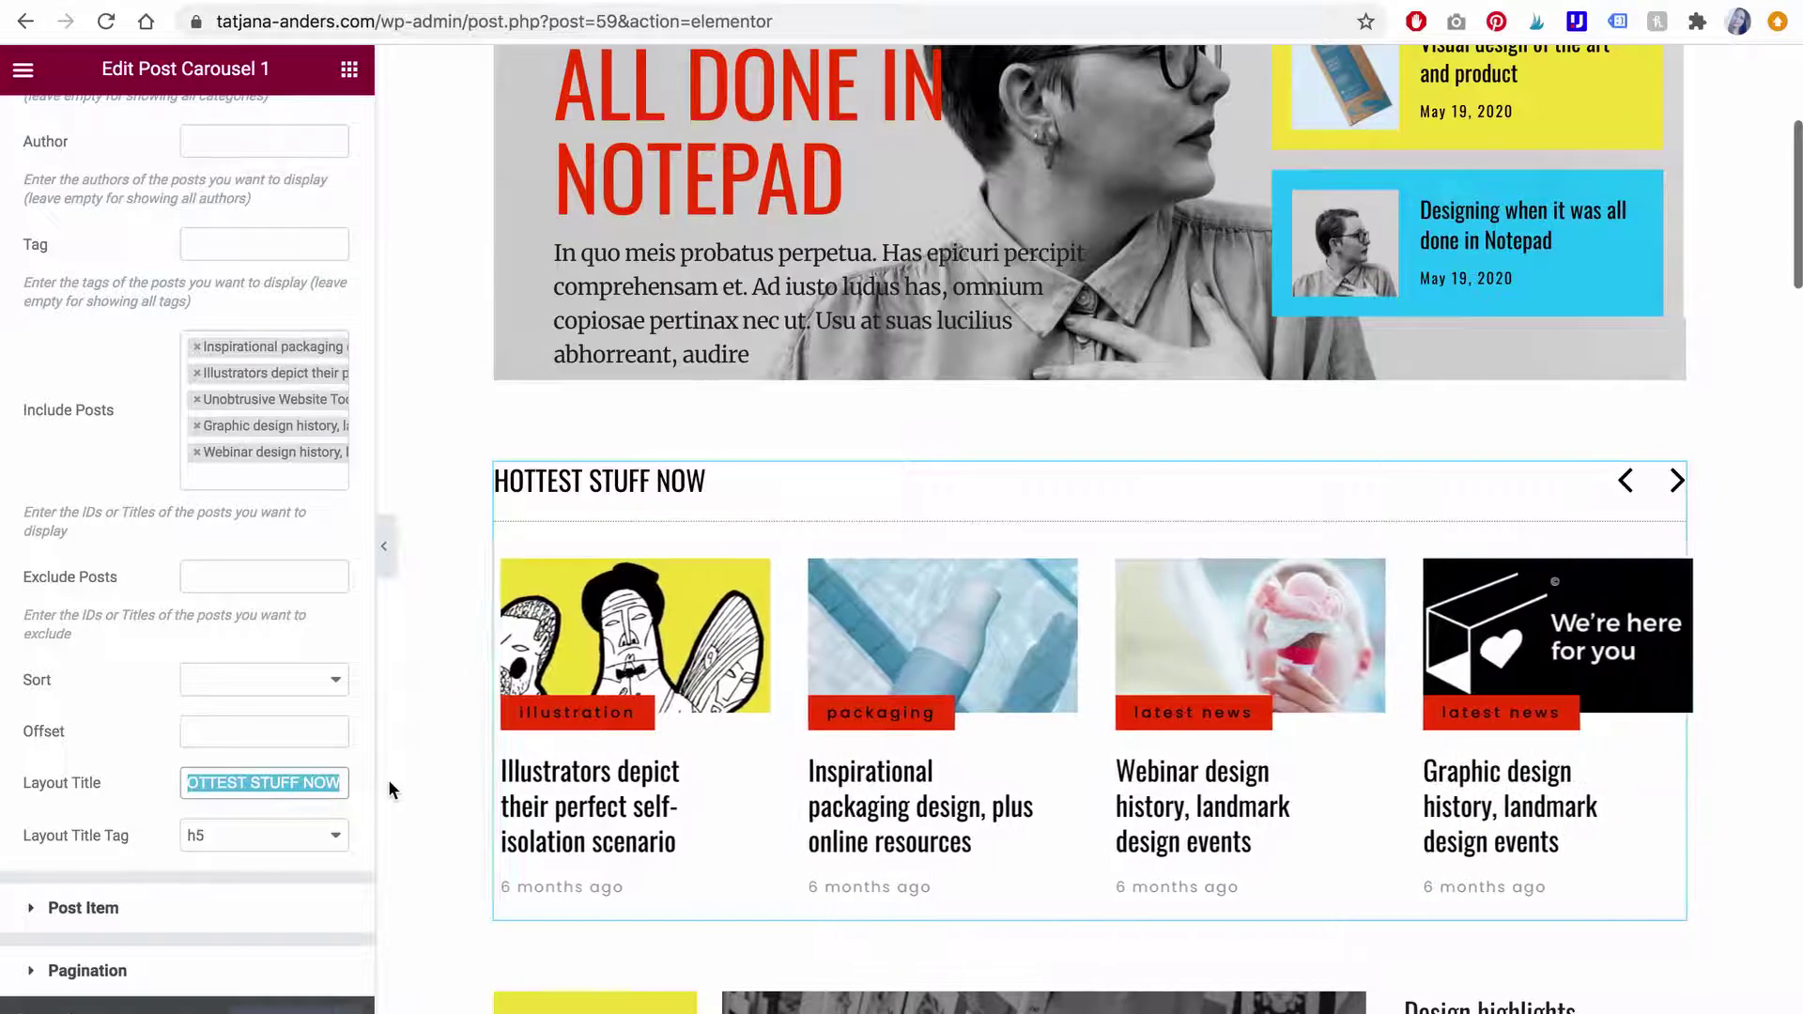
{"action": "type", "text": "RESOURCE"}
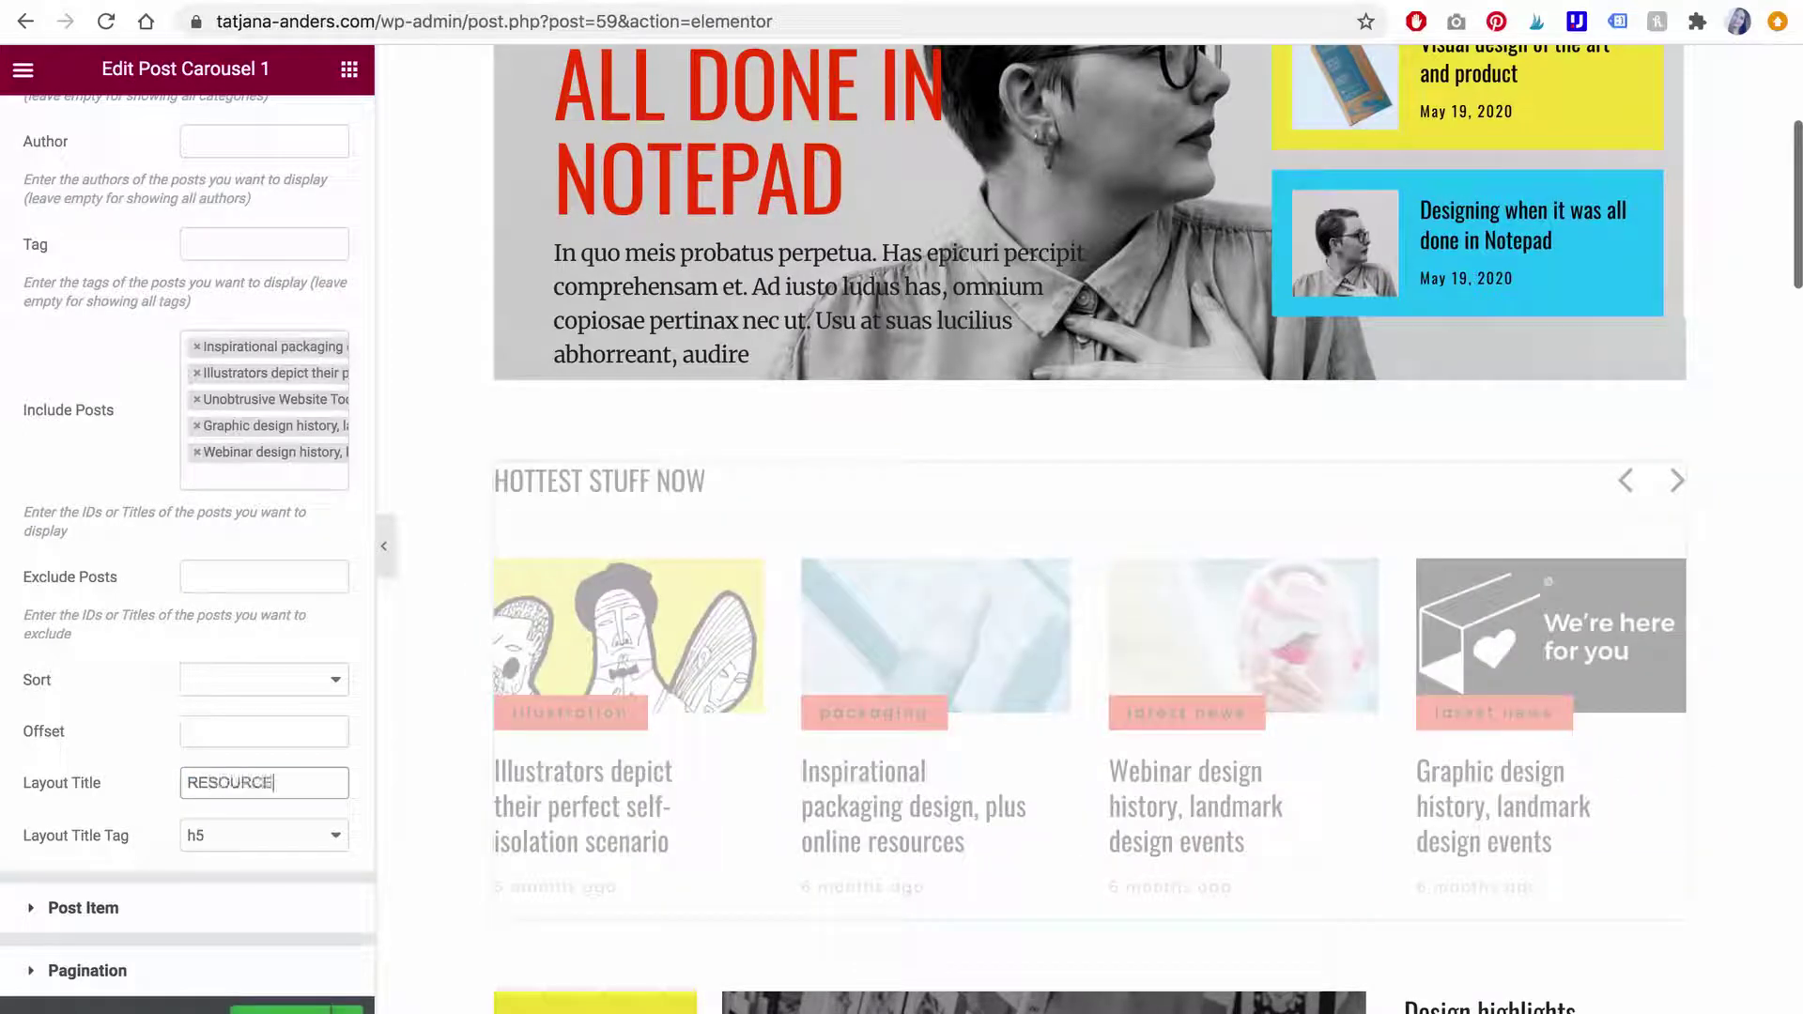
{"action": "type", "text": "S FOR ACTORS"}
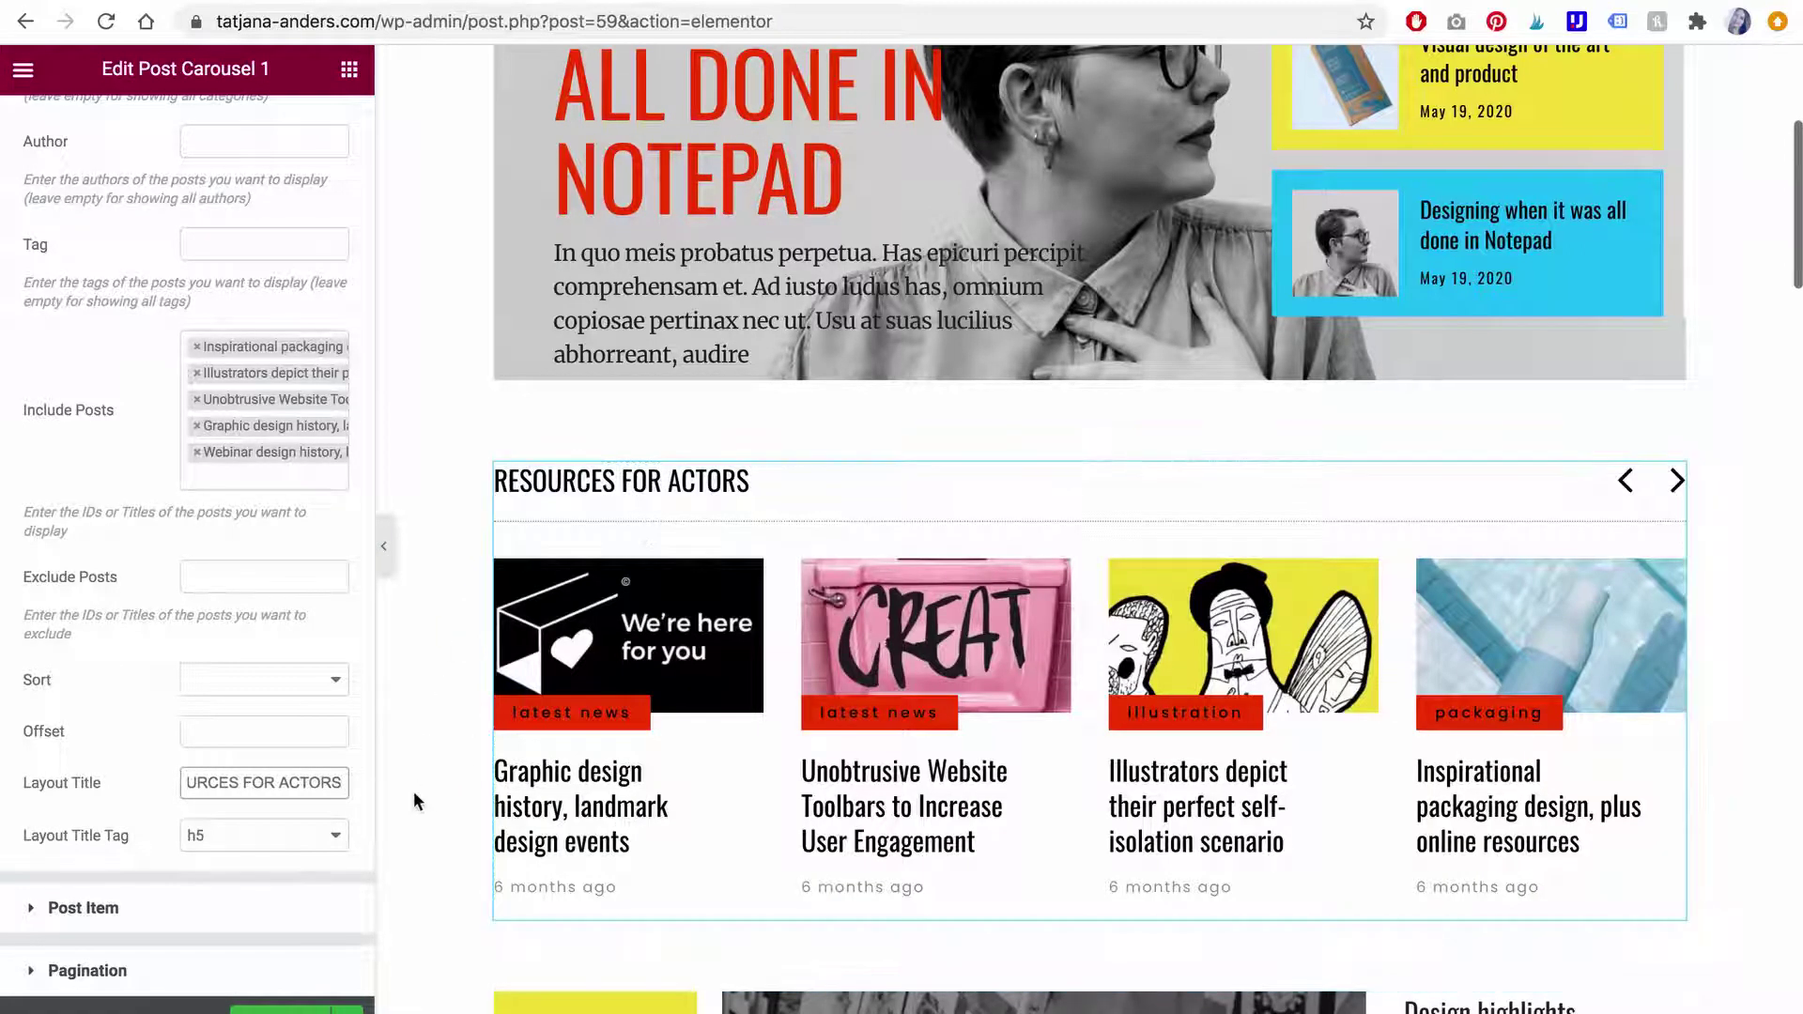
{"action": "scroll", "coordinate": [414, 791], "scroll_direction": "down", "scroll_amount": 3}
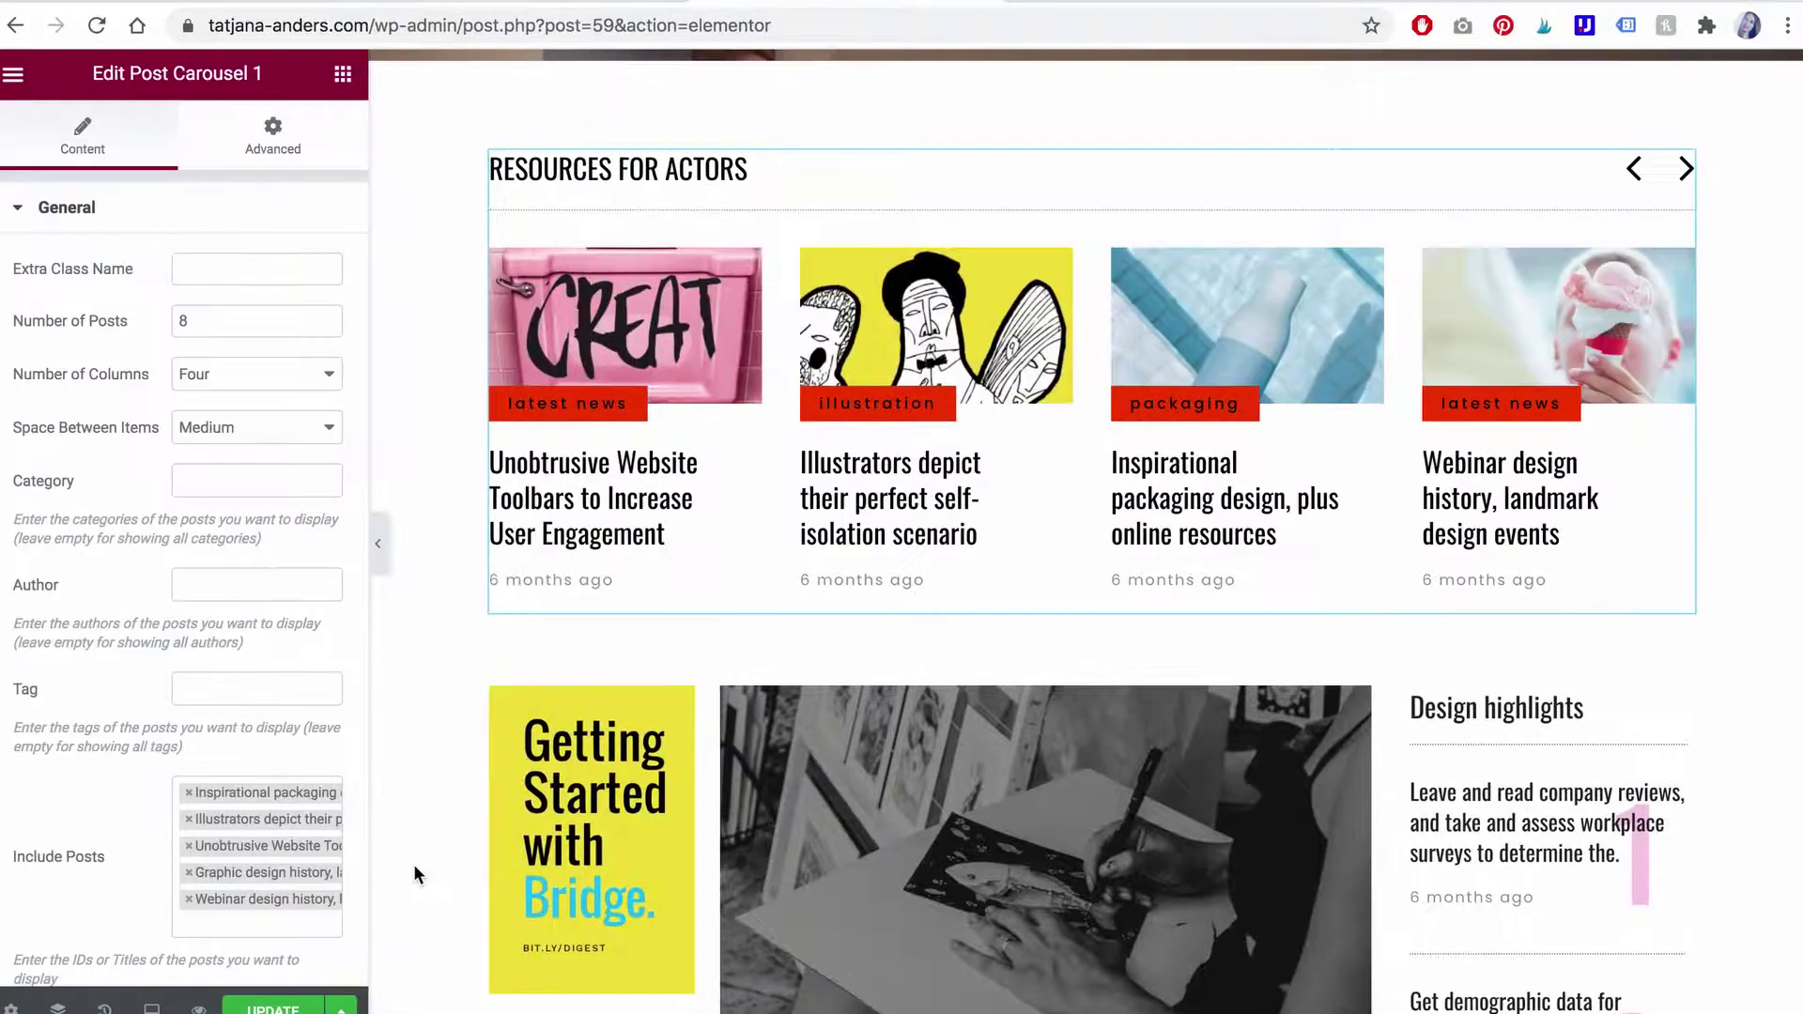
{"action": "scroll", "coordinate": [415, 867], "scroll_direction": "down", "scroll_amount": 1}
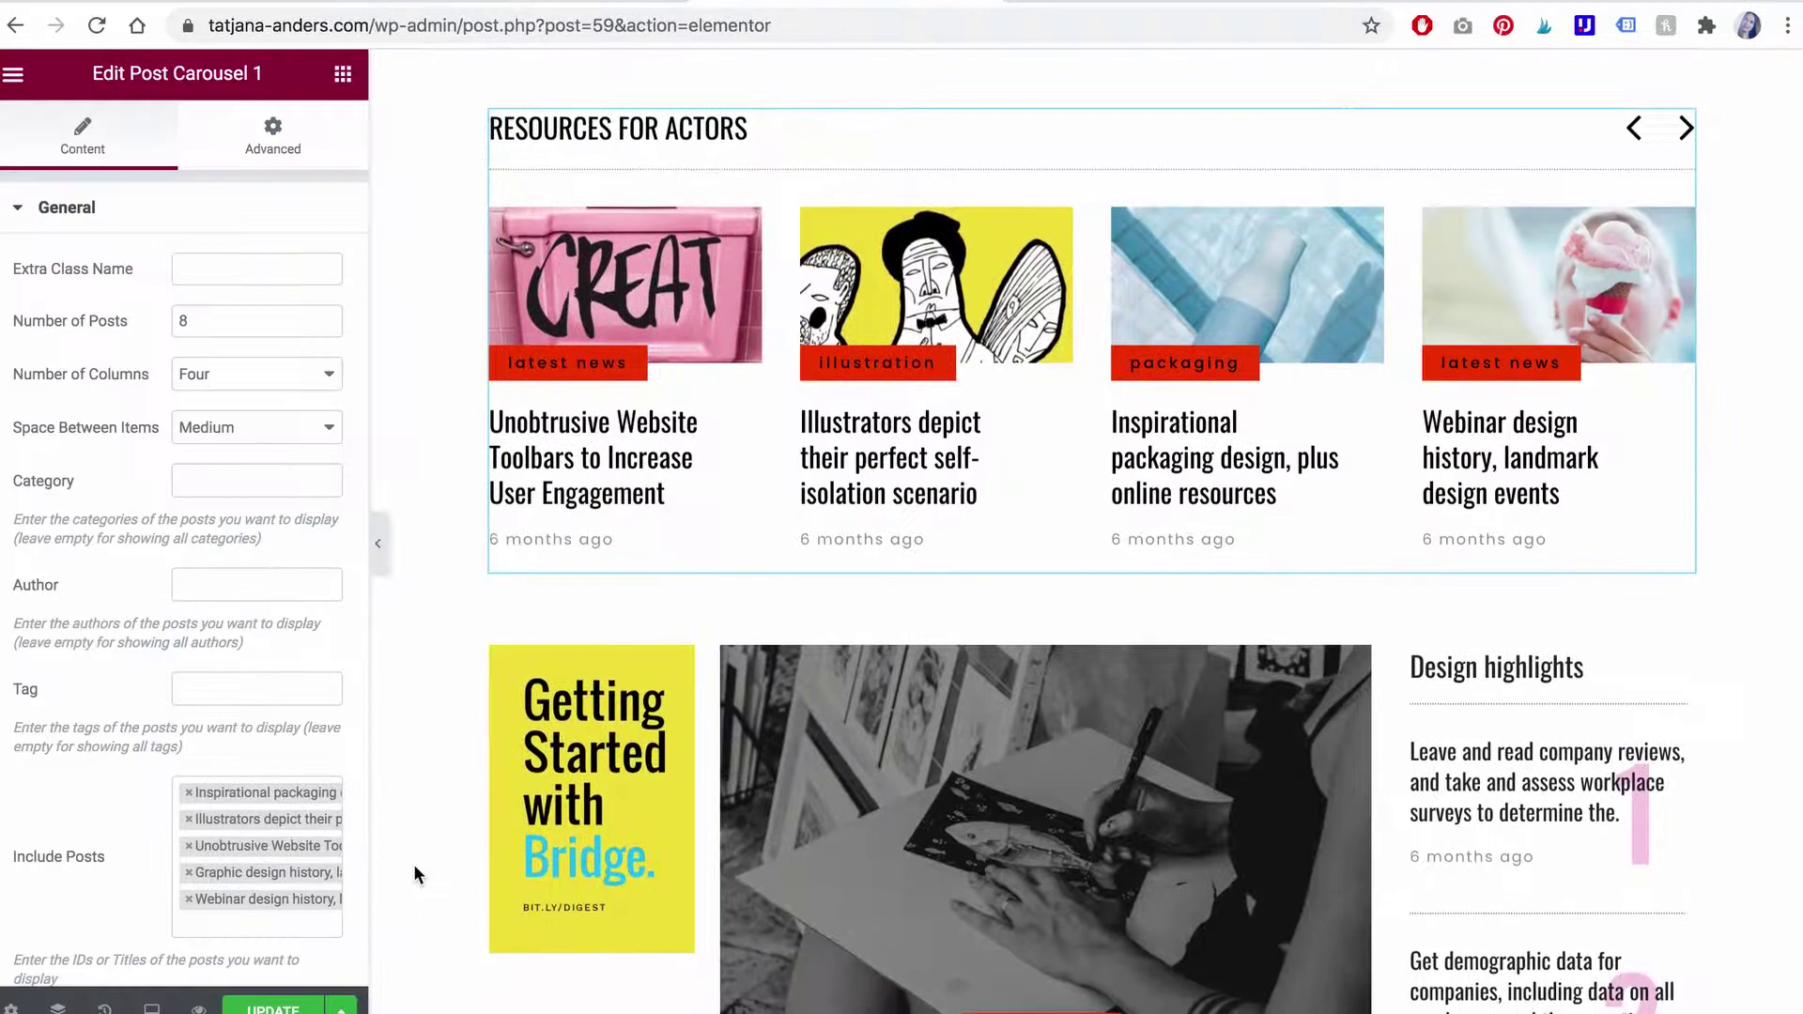
{"action": "scroll", "coordinate": [414, 866], "scroll_direction": "down", "scroll_amount": 5}
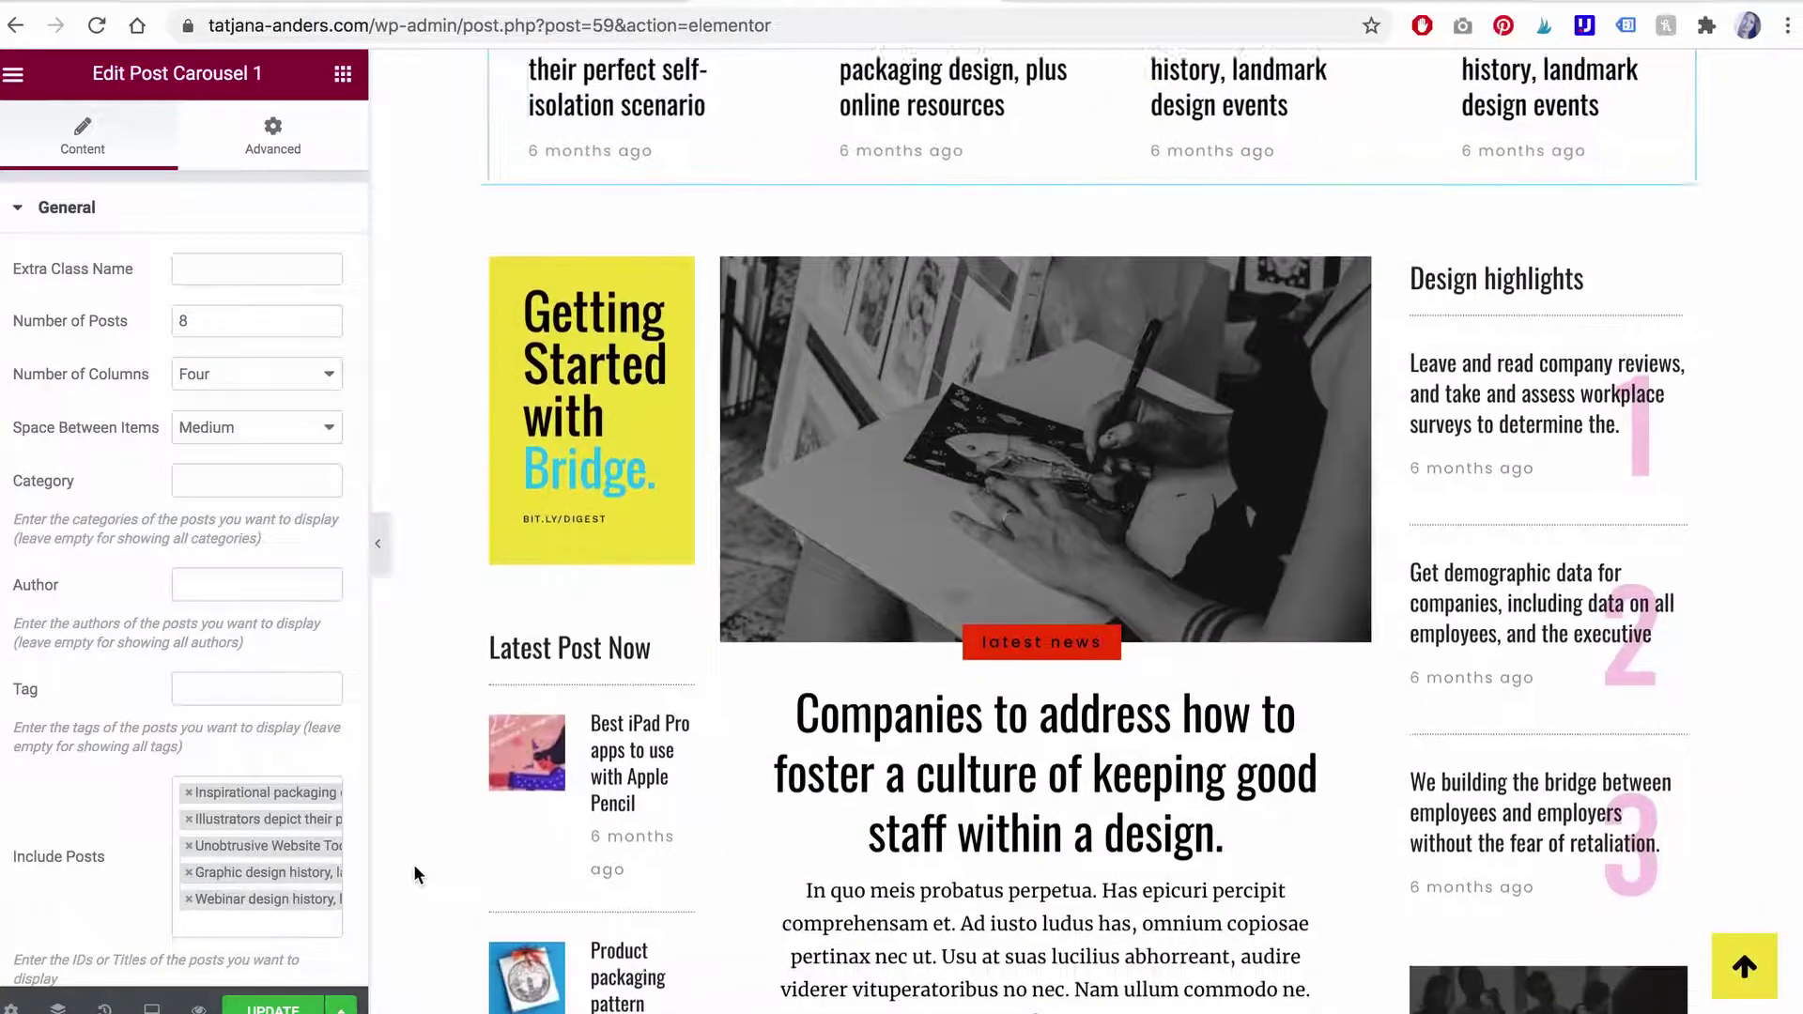
{"action": "scroll", "coordinate": [414, 867], "scroll_direction": "down", "scroll_amount": 1}
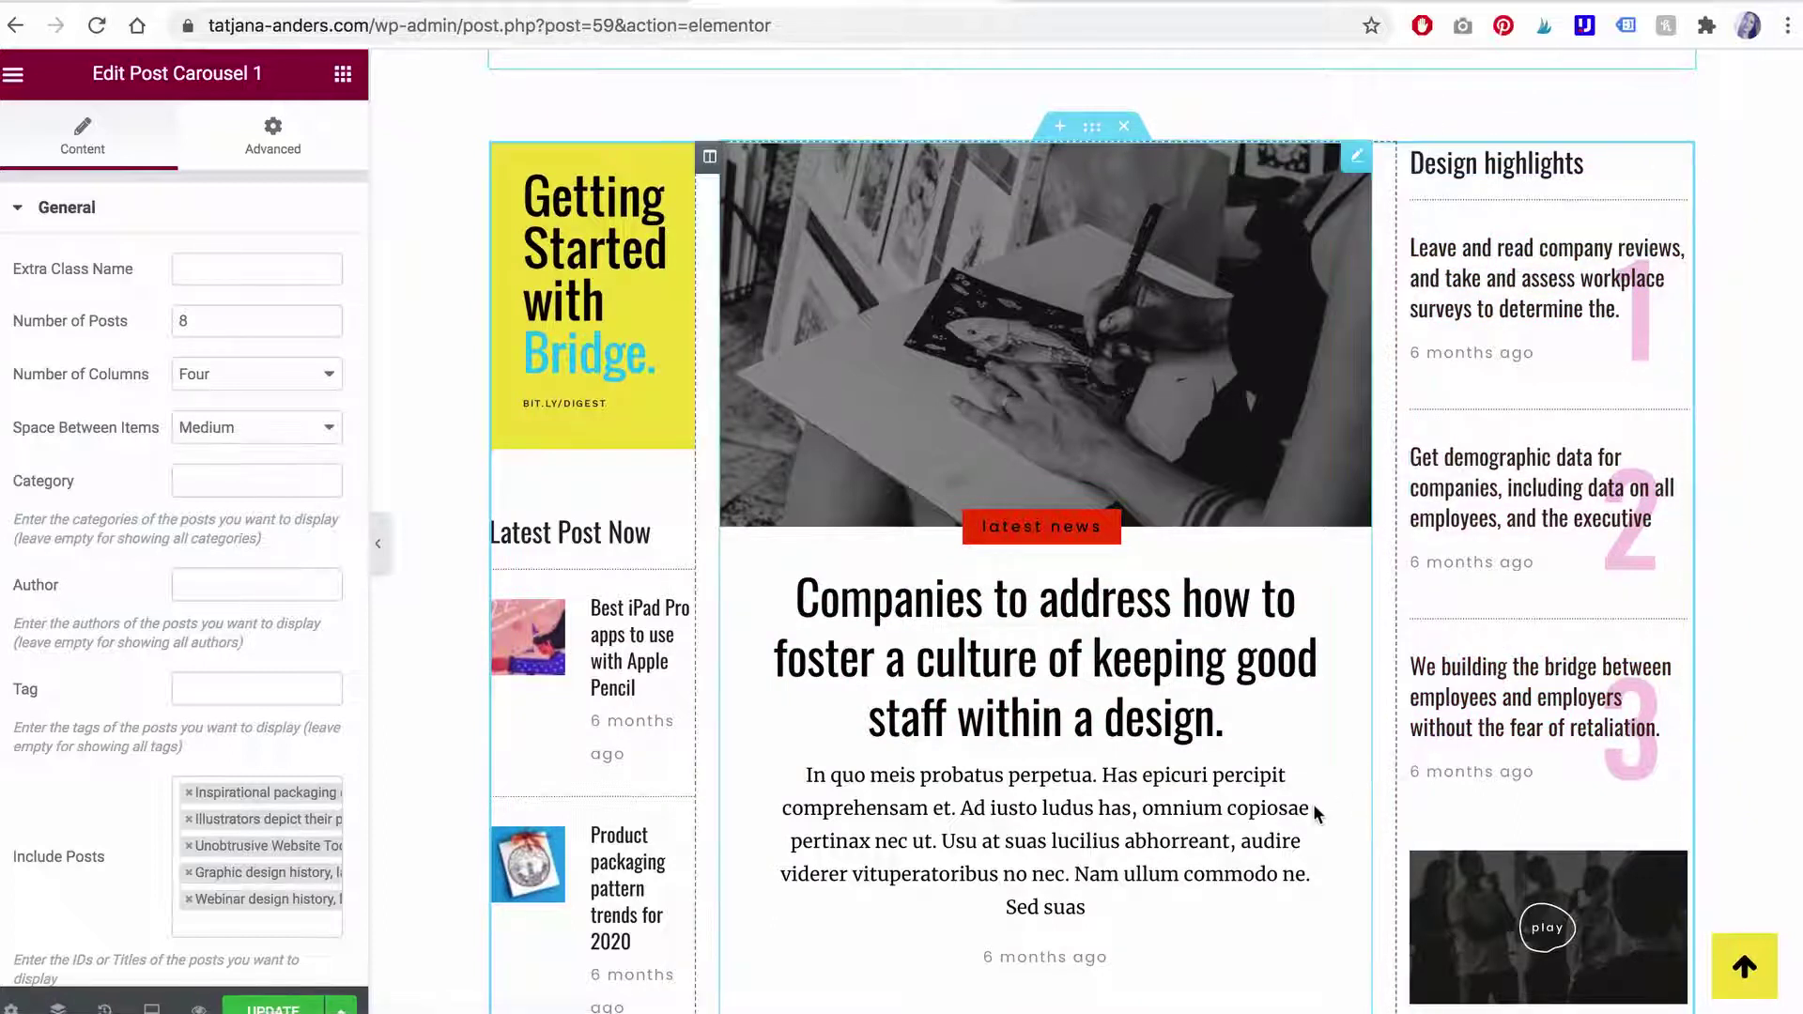
Step: Use Save as Template on the featured-post section, naming it 'GREAT HOMEPAGE DESIGN IDEAS'
{"action": "right_click", "coordinate": [1092, 138]}
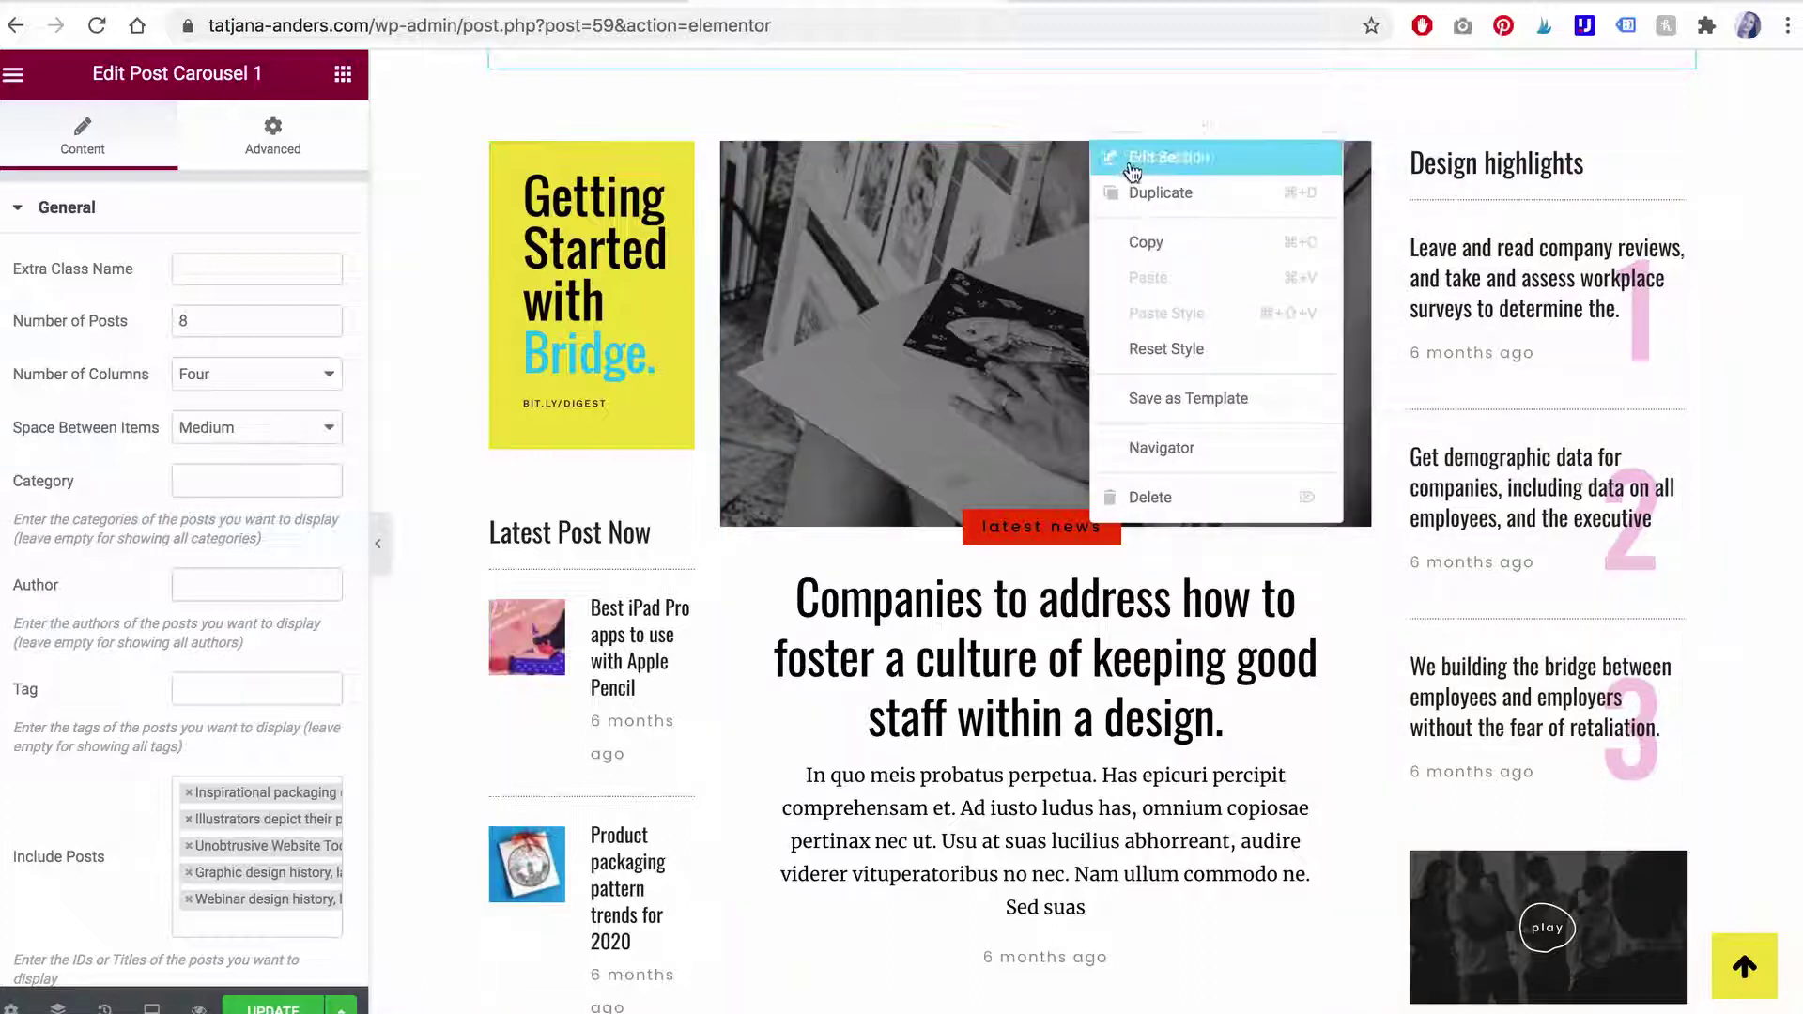
{"action": "left_click", "coordinate": [1178, 401]}
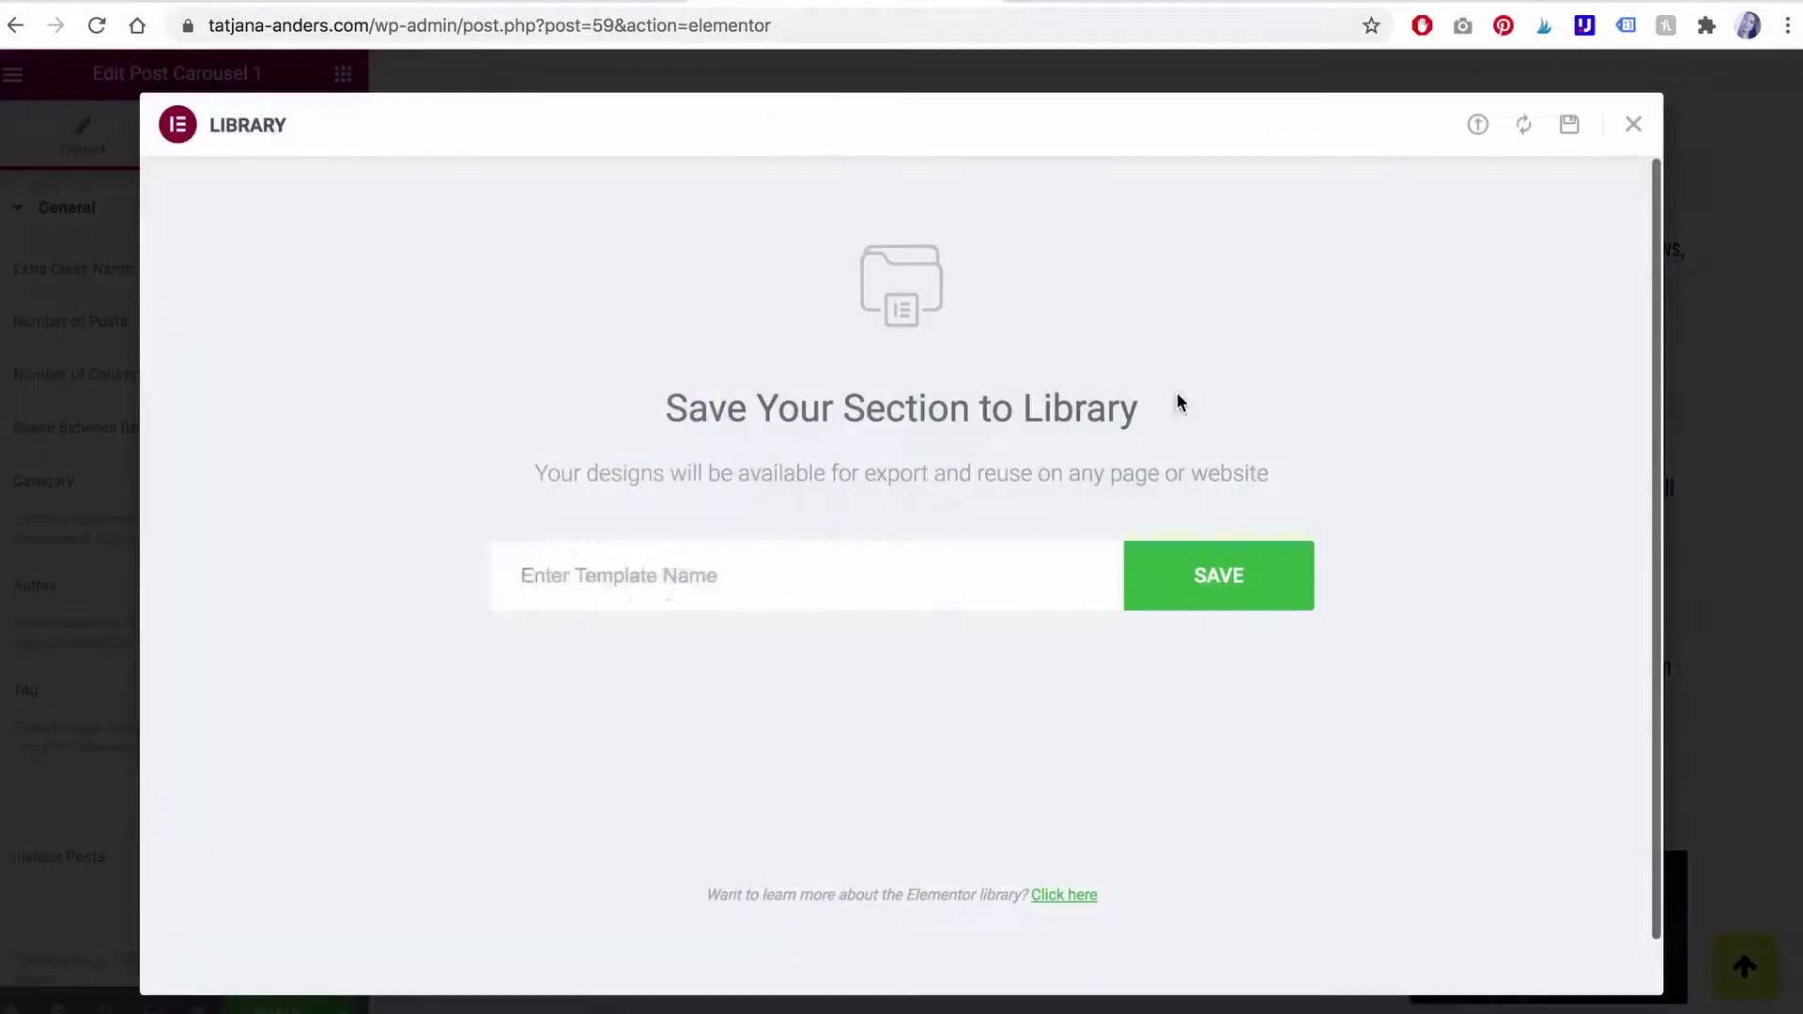
{"action": "type", "text": "GREAT HOMEPAGE DESI"}
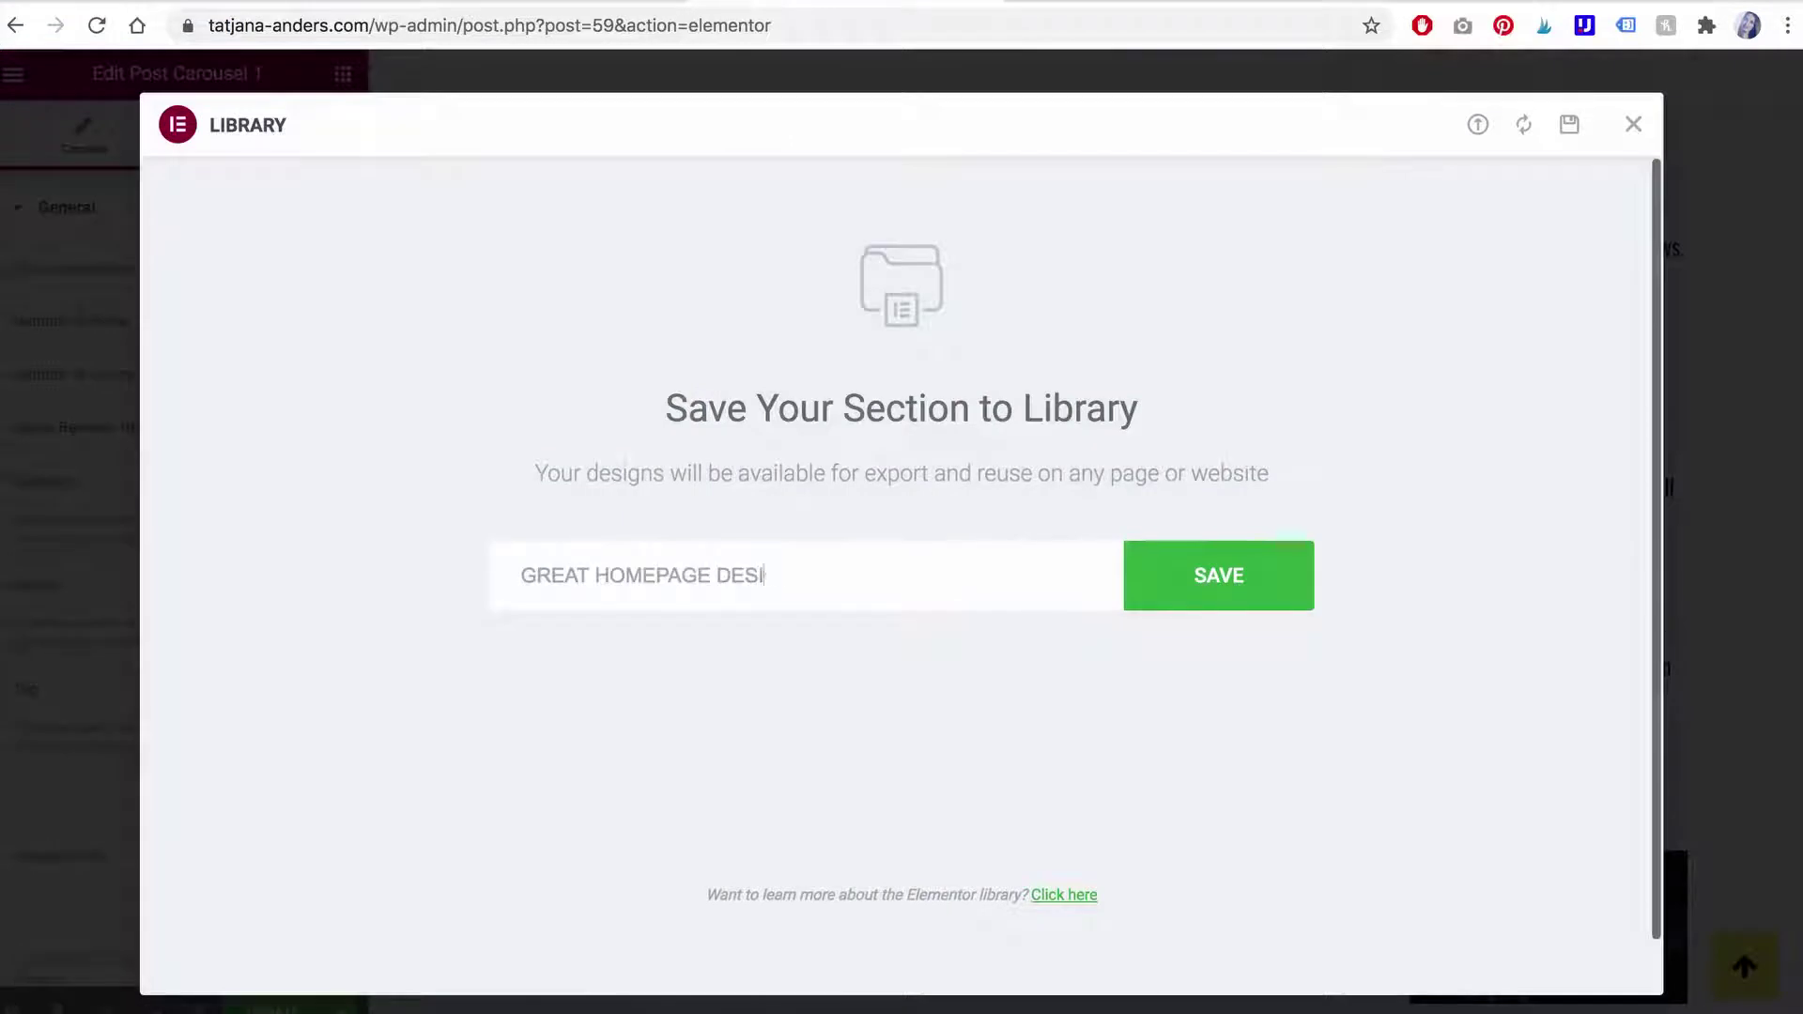
{"action": "type", "text": "GN IDEAS"}
{"action": "left_click", "coordinate": [1259, 591]}
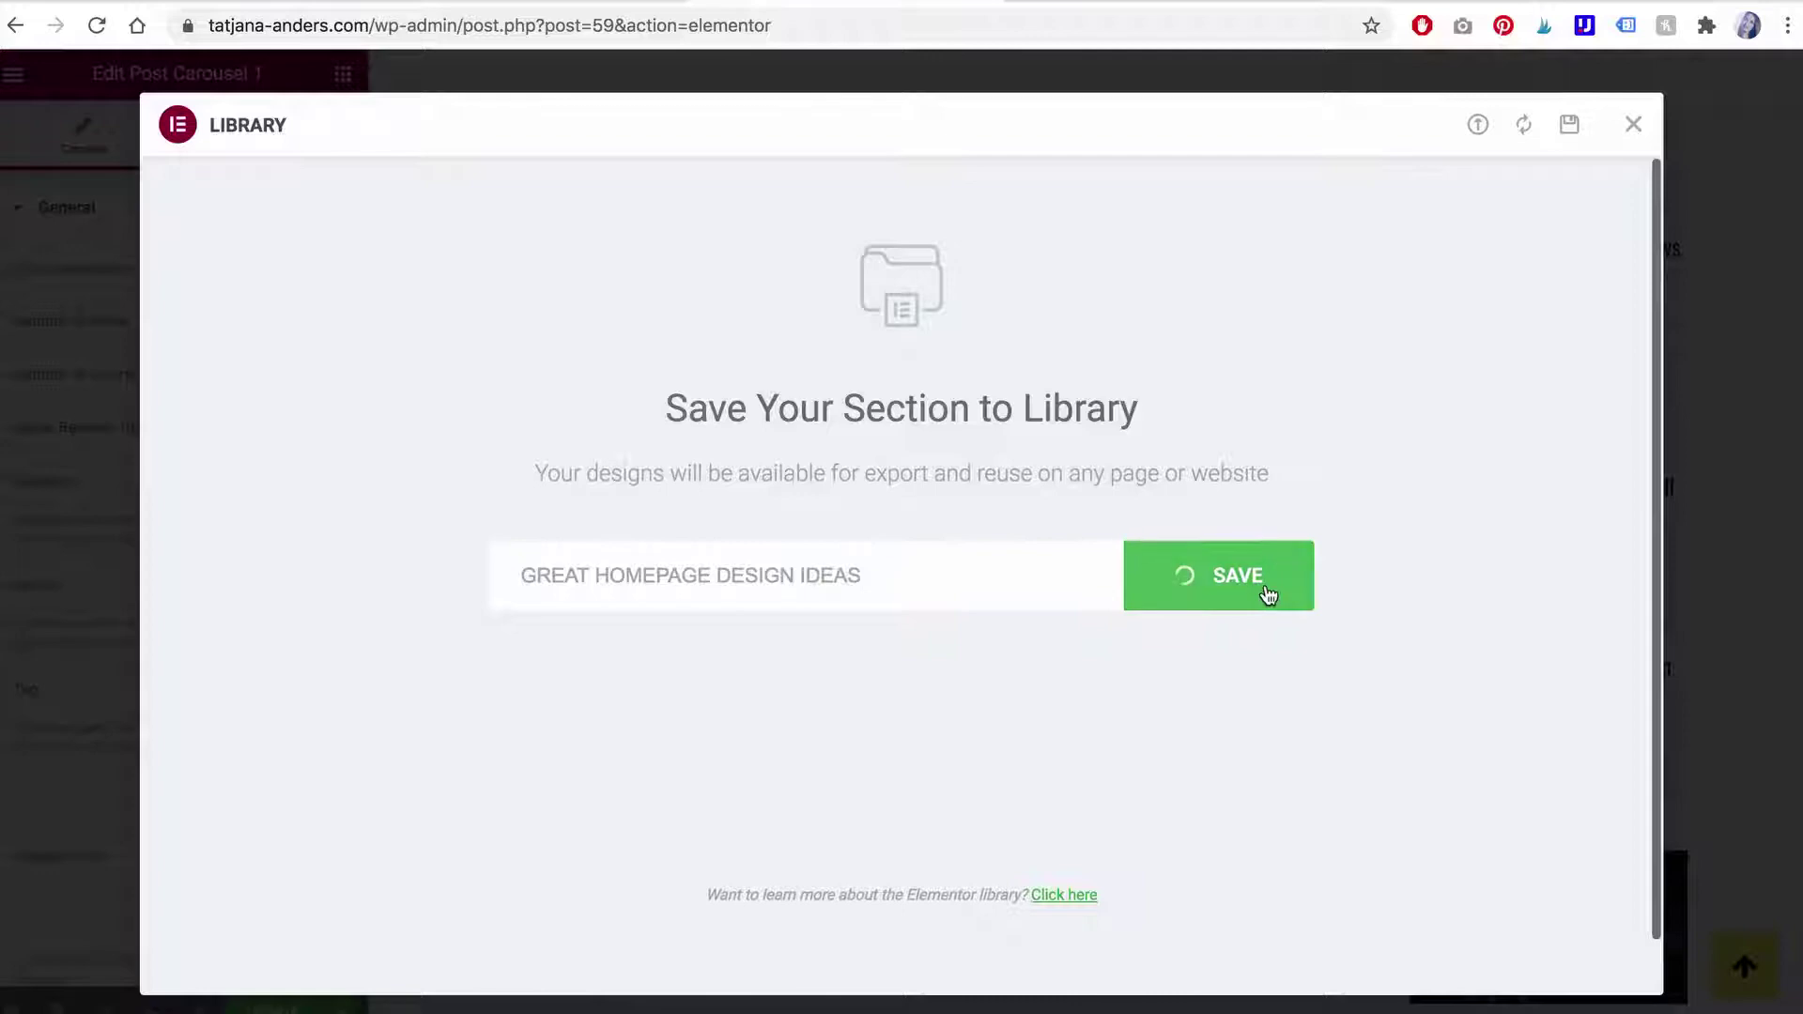
{"action": "scroll", "coordinate": [1028, 733], "scroll_direction": "down", "scroll_amount": 1}
Step: Insert GREAT HOMEPAGE DESIGN IDEAS from My Templates into the empty section, including document settings
{"action": "scroll", "coordinate": [1027, 723], "scroll_direction": "down", "scroll_amount": 5}
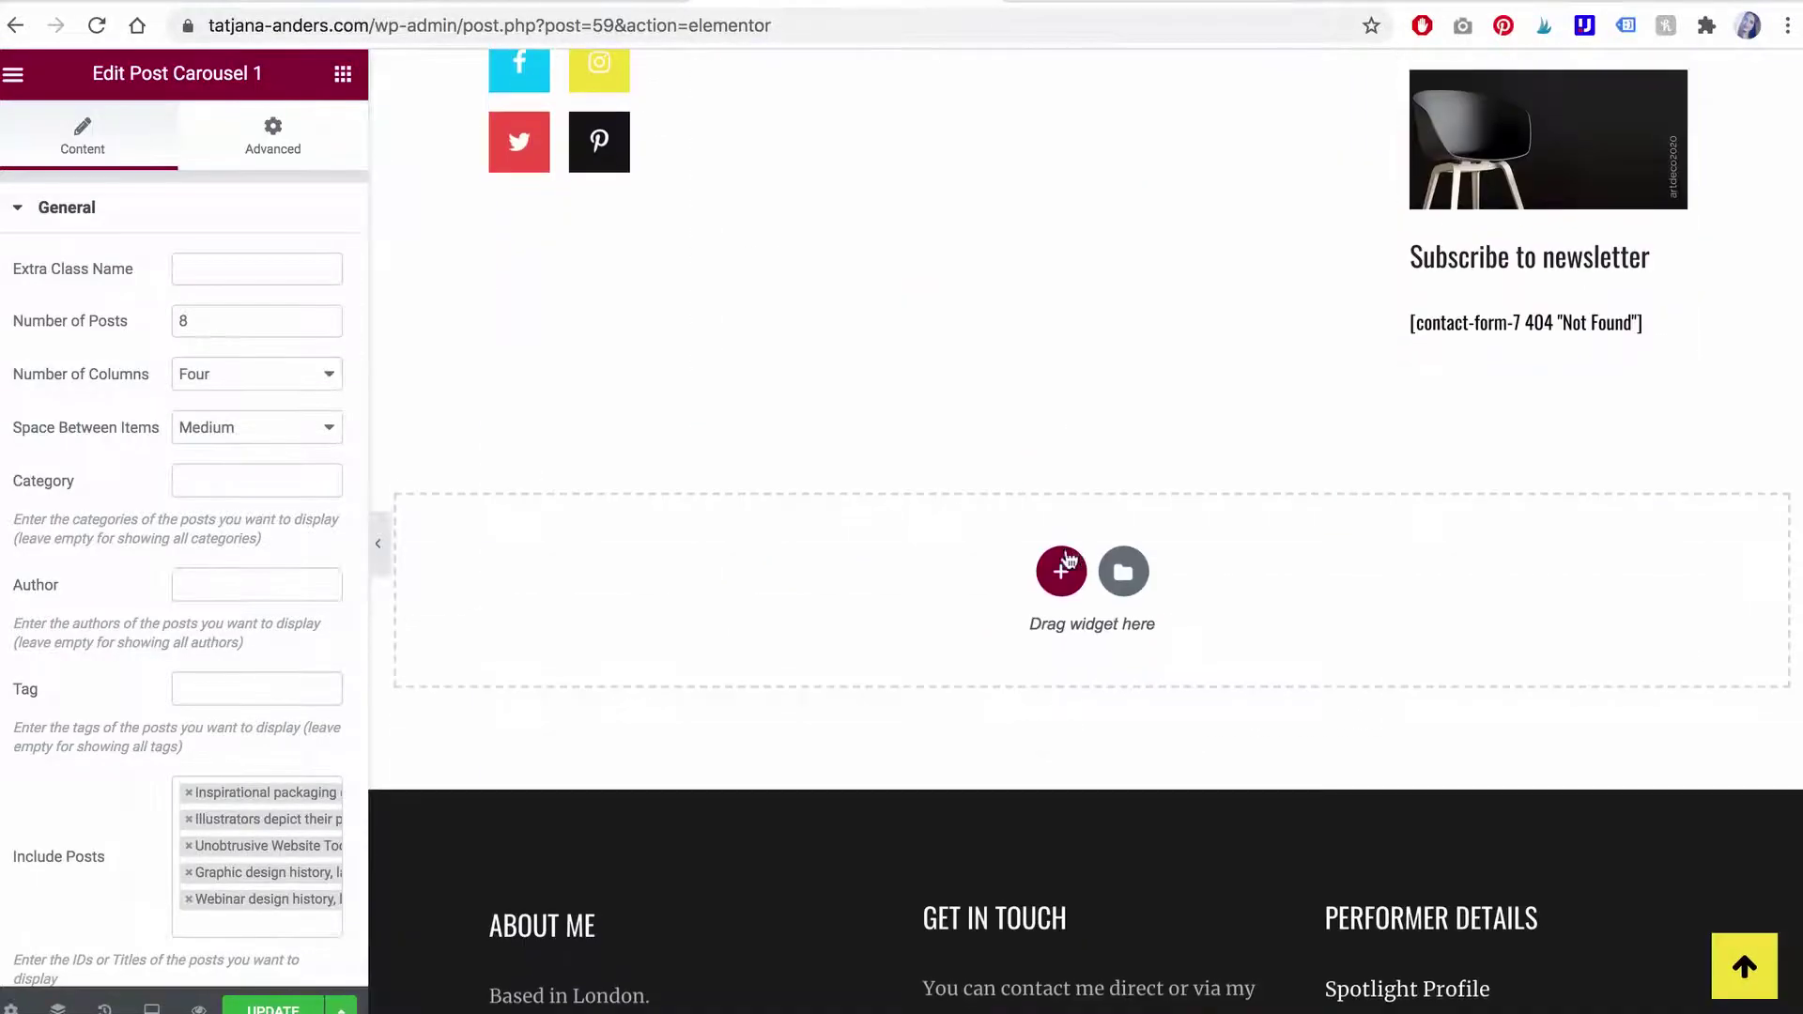
{"action": "left_click", "coordinate": [1121, 564]}
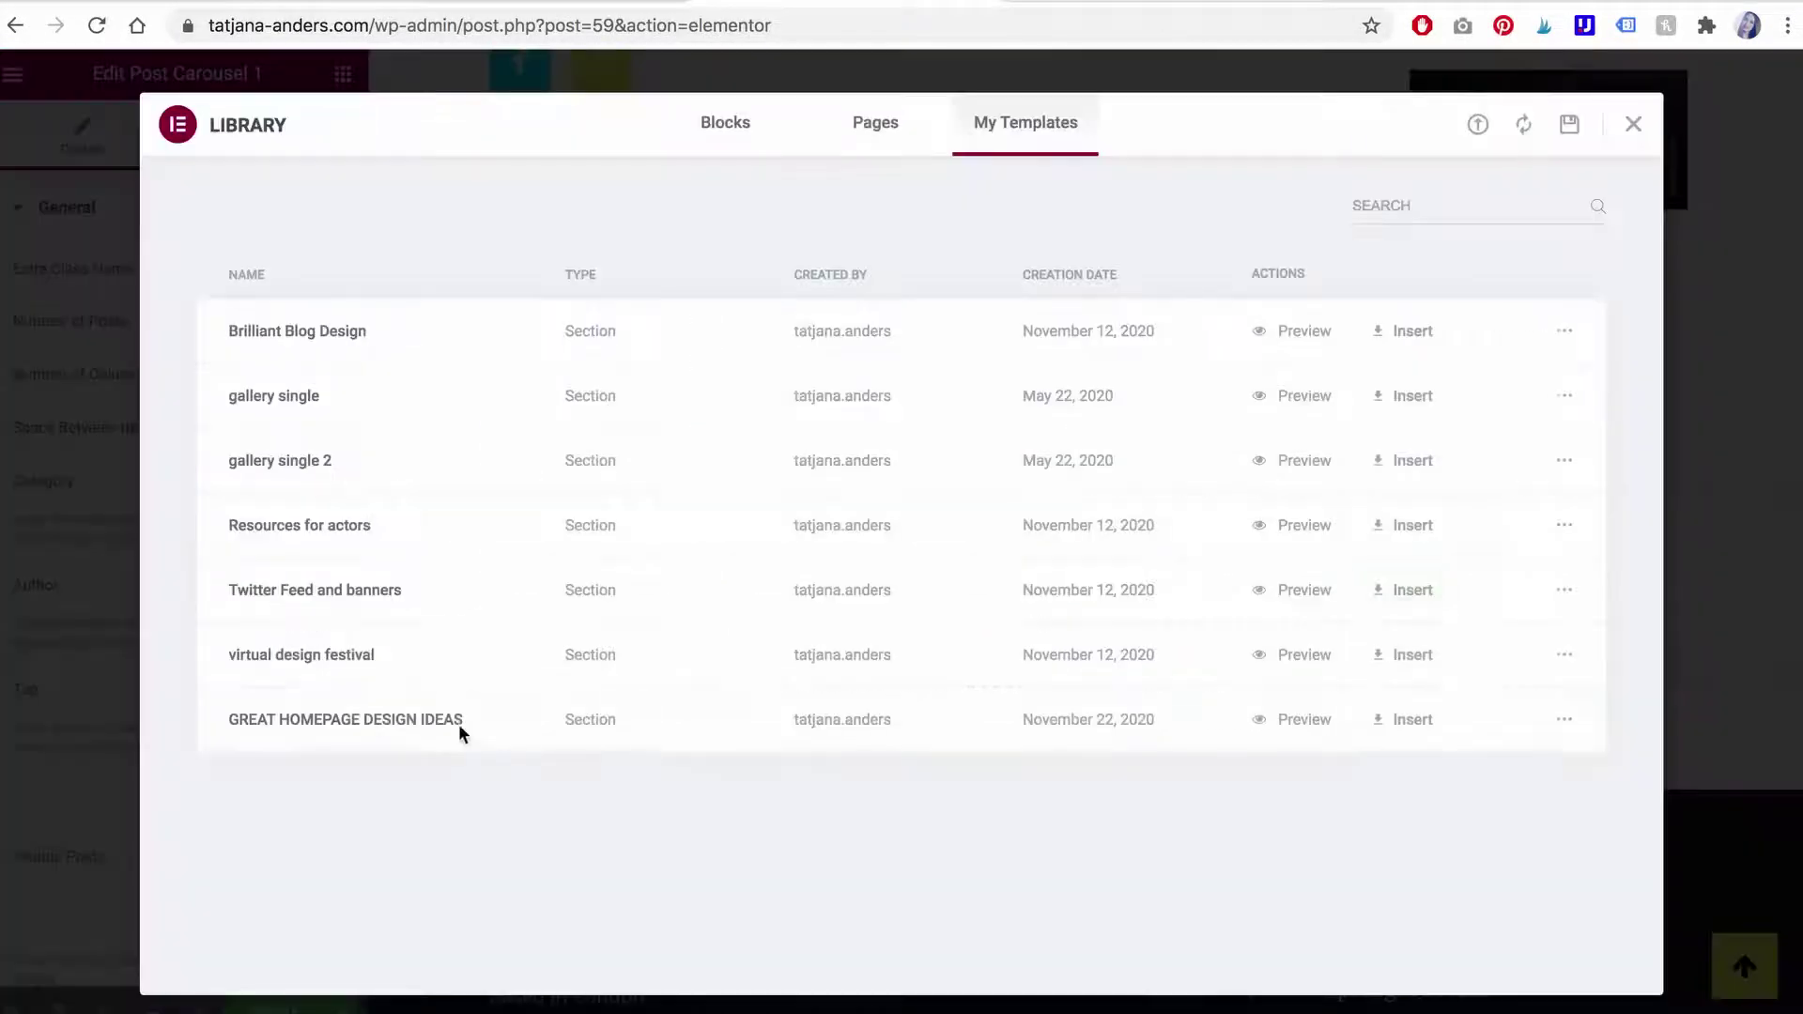
{"action": "left_click", "coordinate": [1408, 723]}
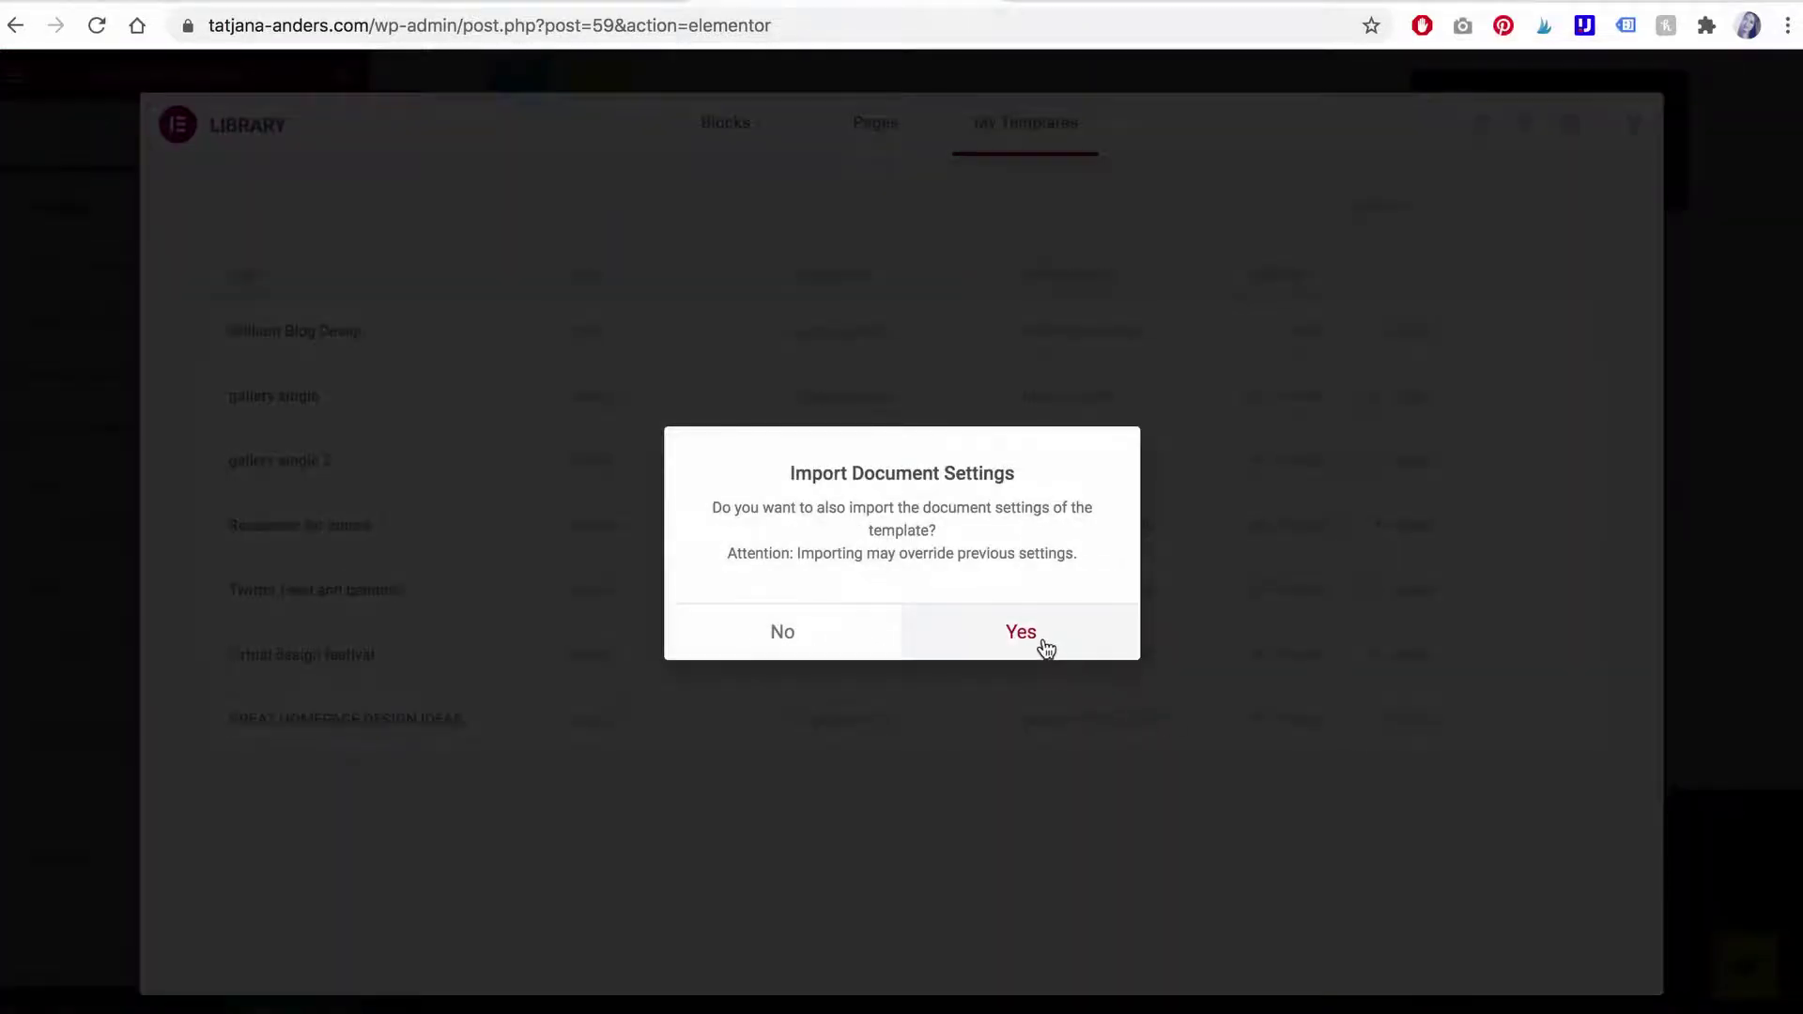
{"action": "left_click", "coordinate": [1042, 644]}
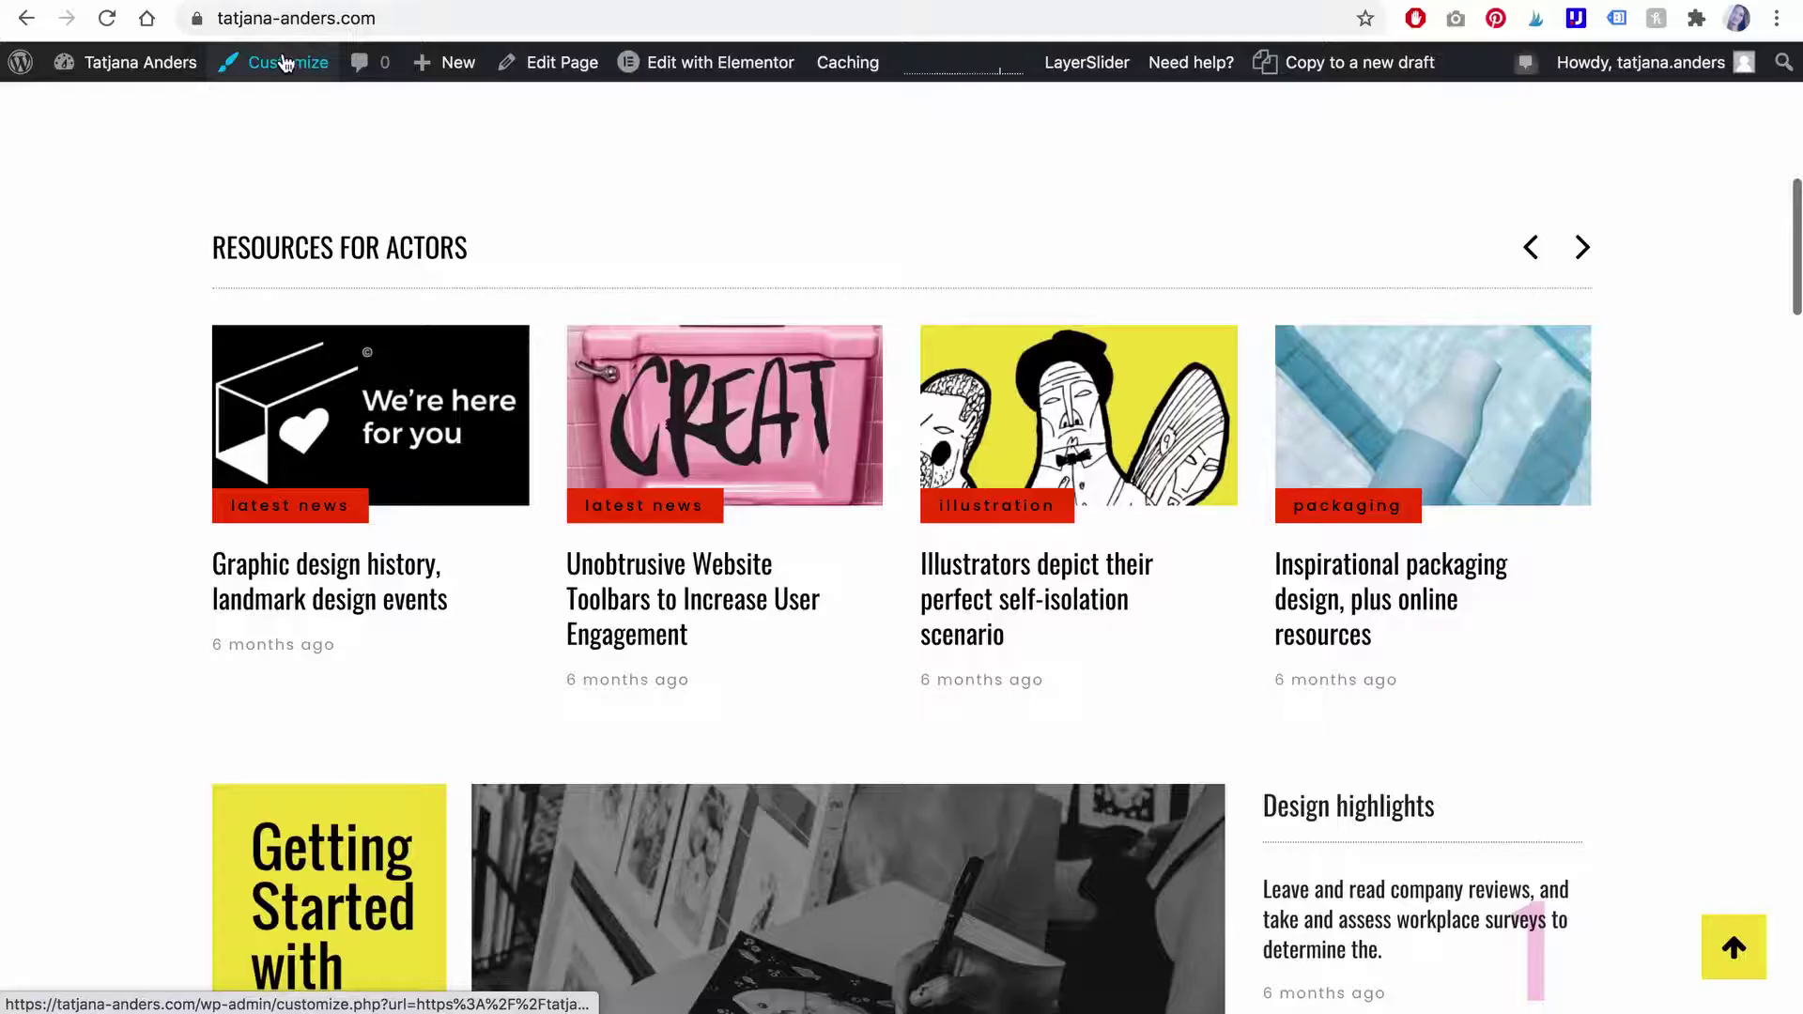
Step: Scroll the homepage and launch the Customizer from the WordPress admin bar
{"action": "scroll", "coordinate": [301, 148], "scroll_direction": "down", "scroll_amount": 1}
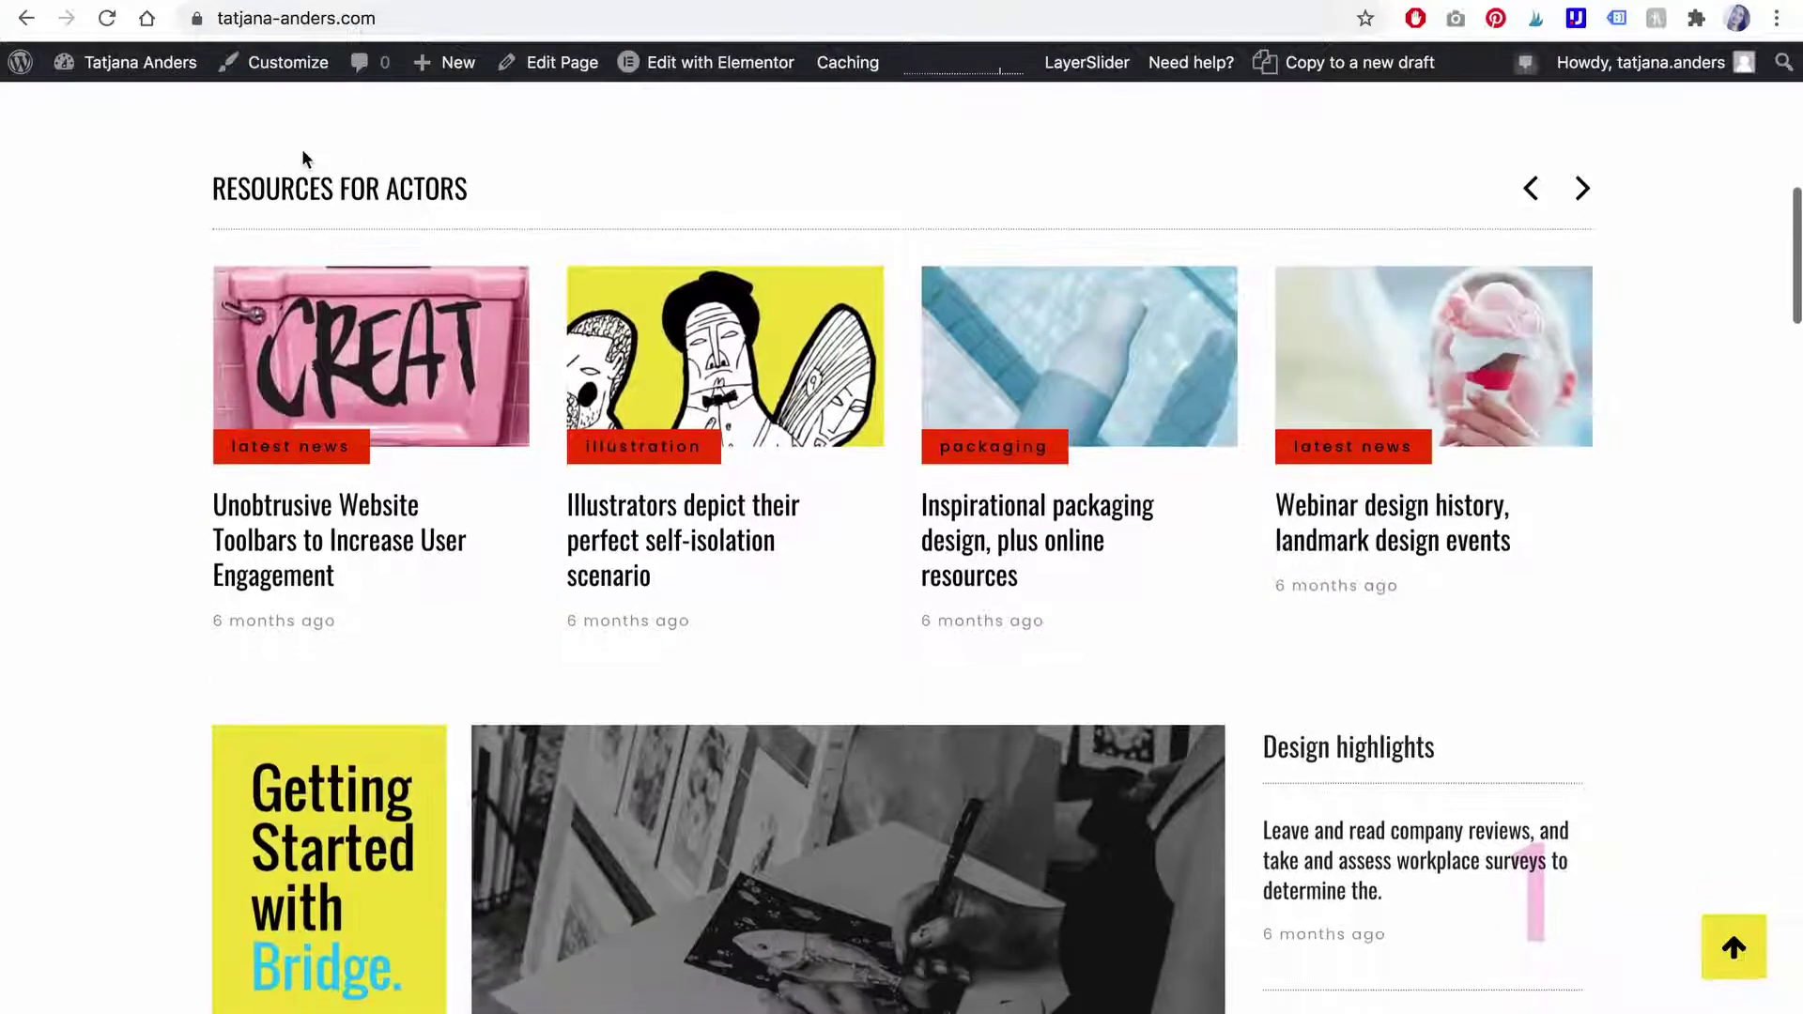
{"action": "left_click", "coordinate": [273, 75]}
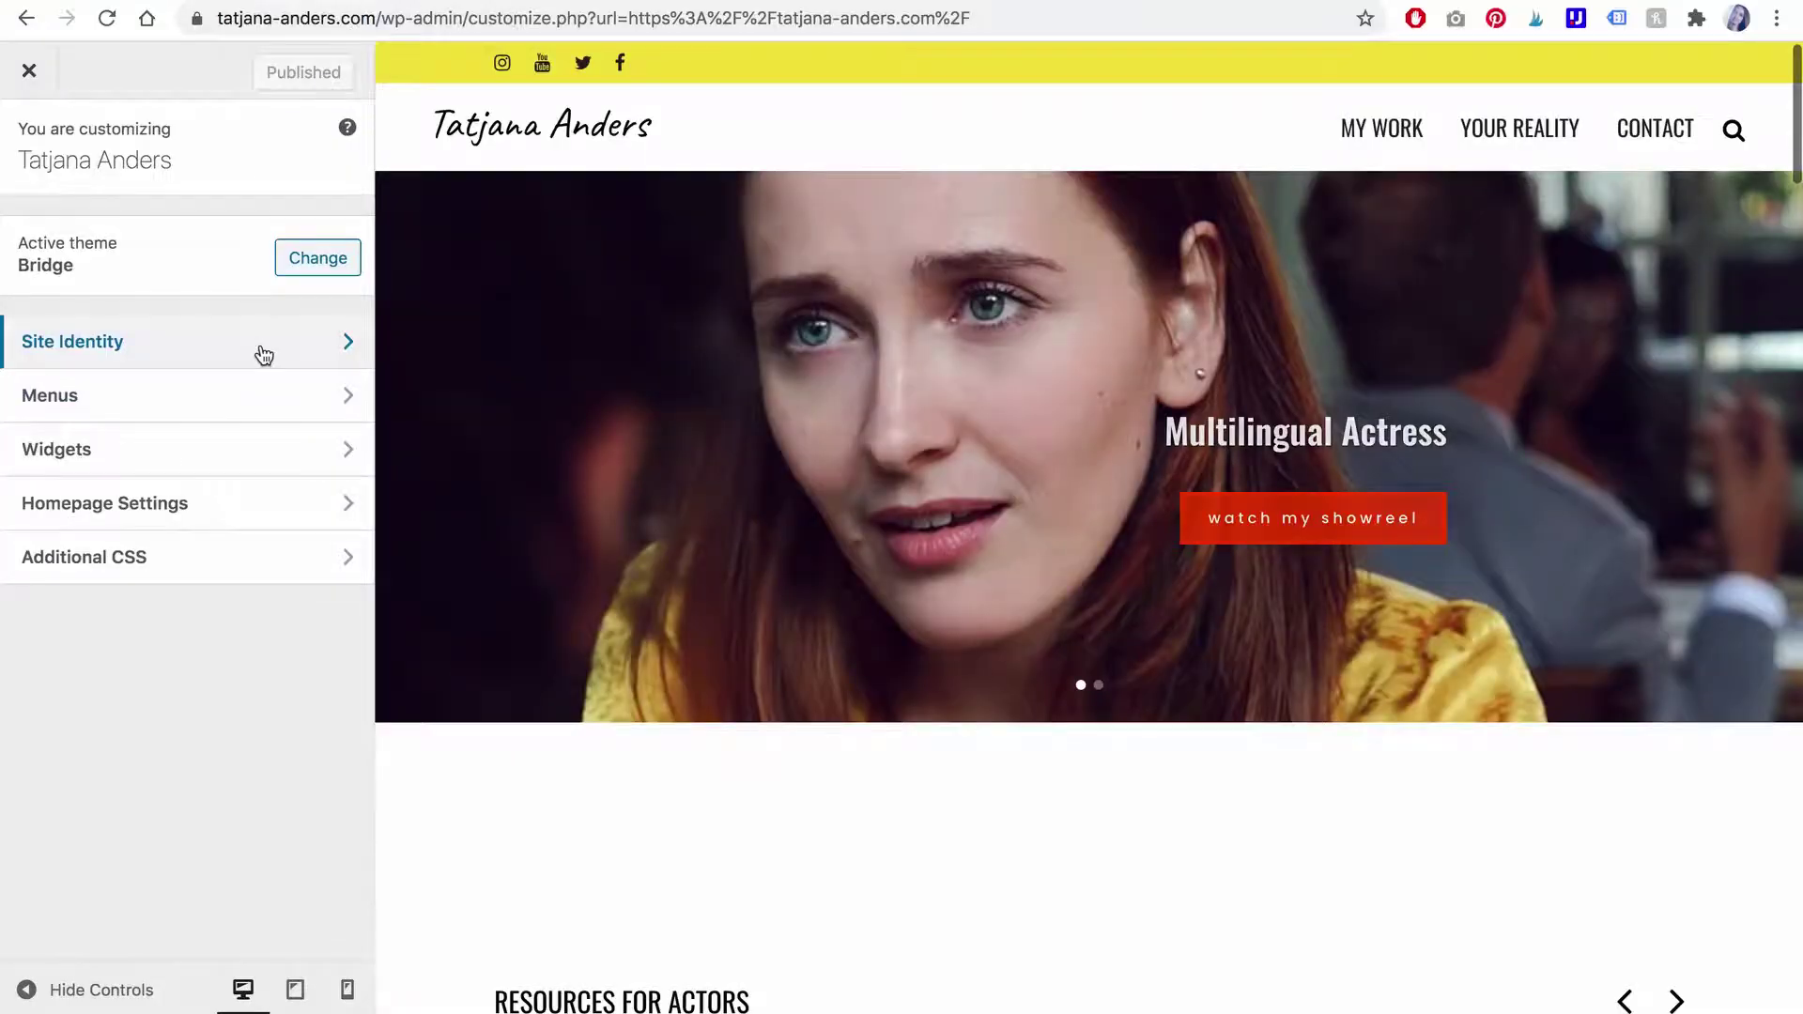
Step: Review the site title and tagline in Site Identity by selecting each field's text
{"action": "left_click", "coordinate": [258, 354]}
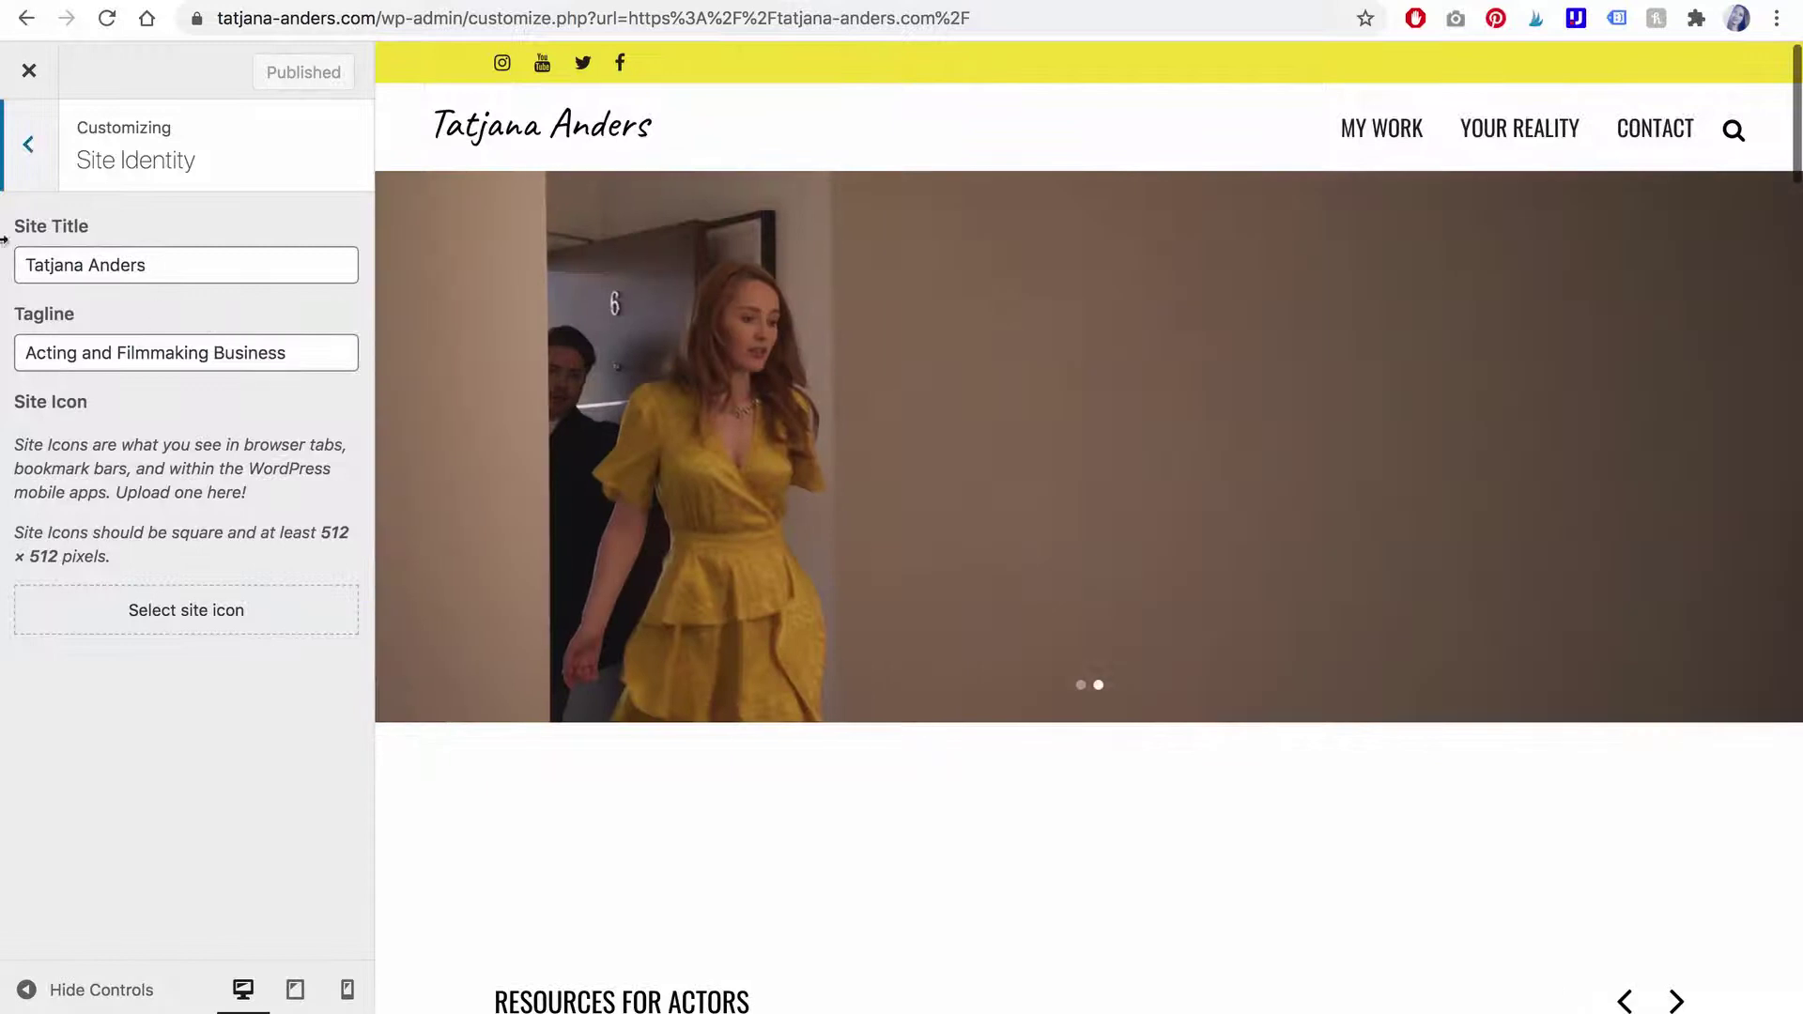
{"action": "left_click_drag", "start_coordinate": [23, 266], "coordinate": [160, 269]}
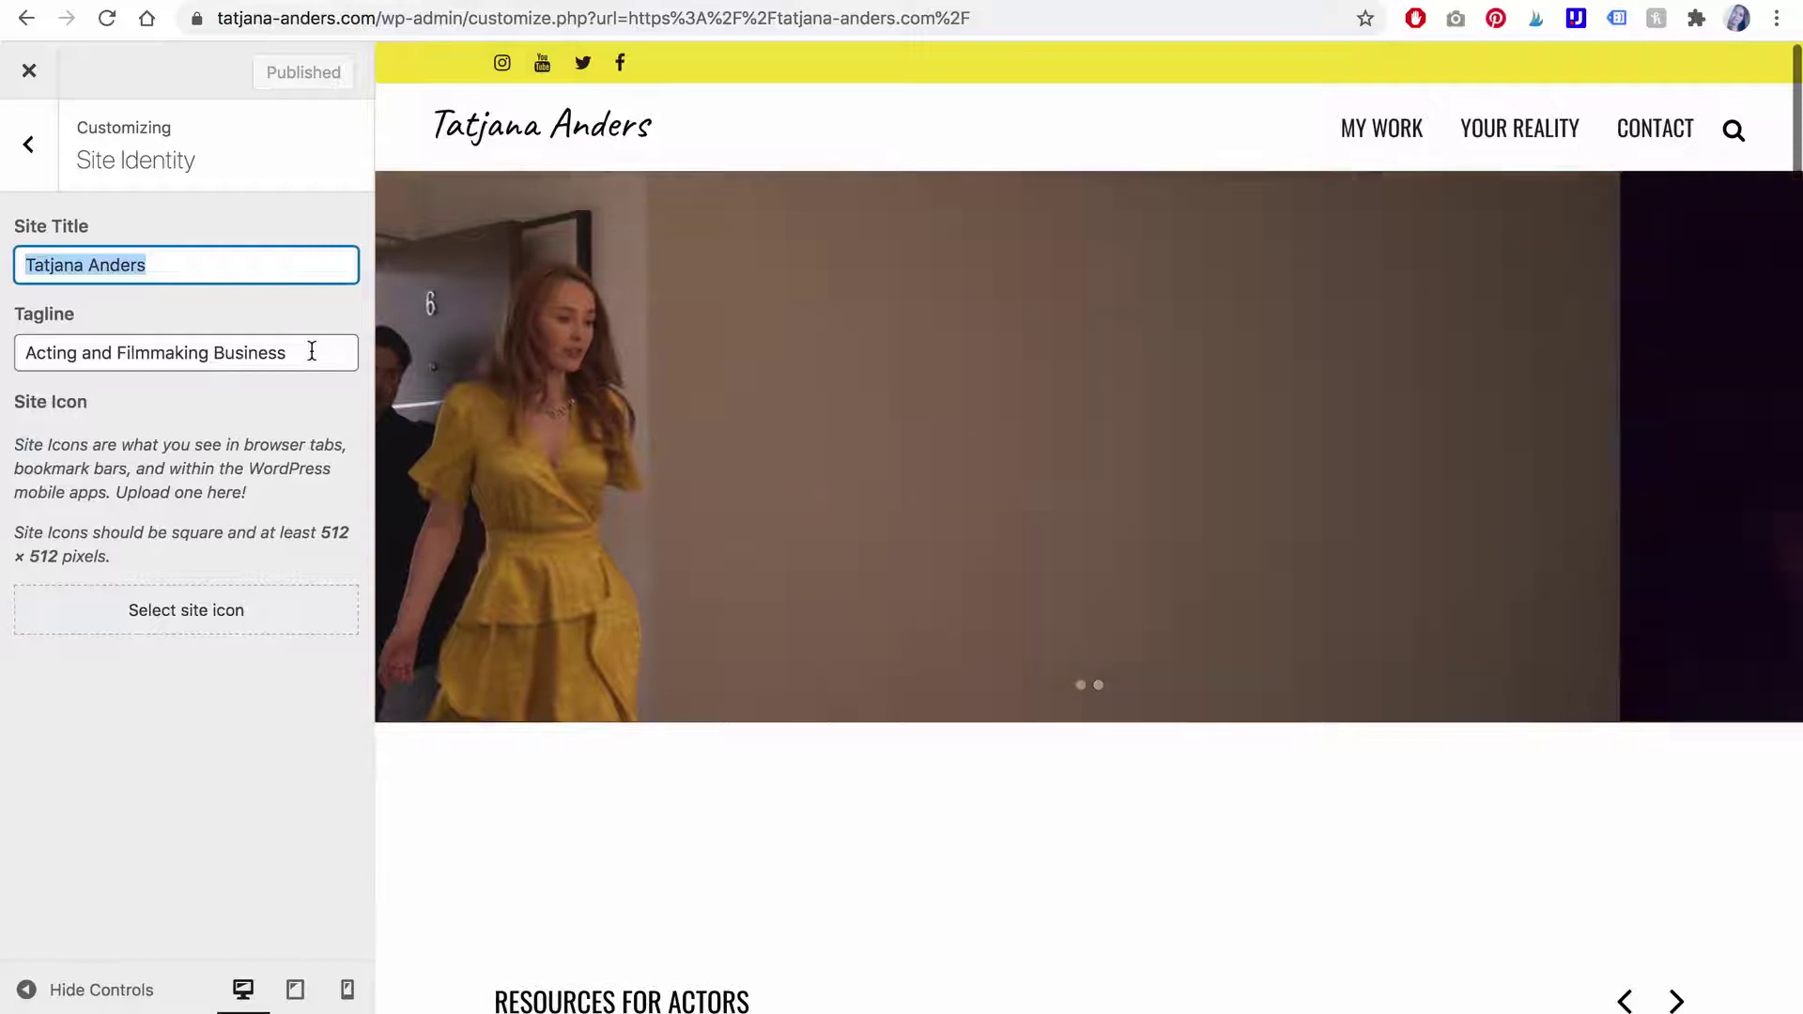
{"action": "left_click", "coordinate": [311, 352]}
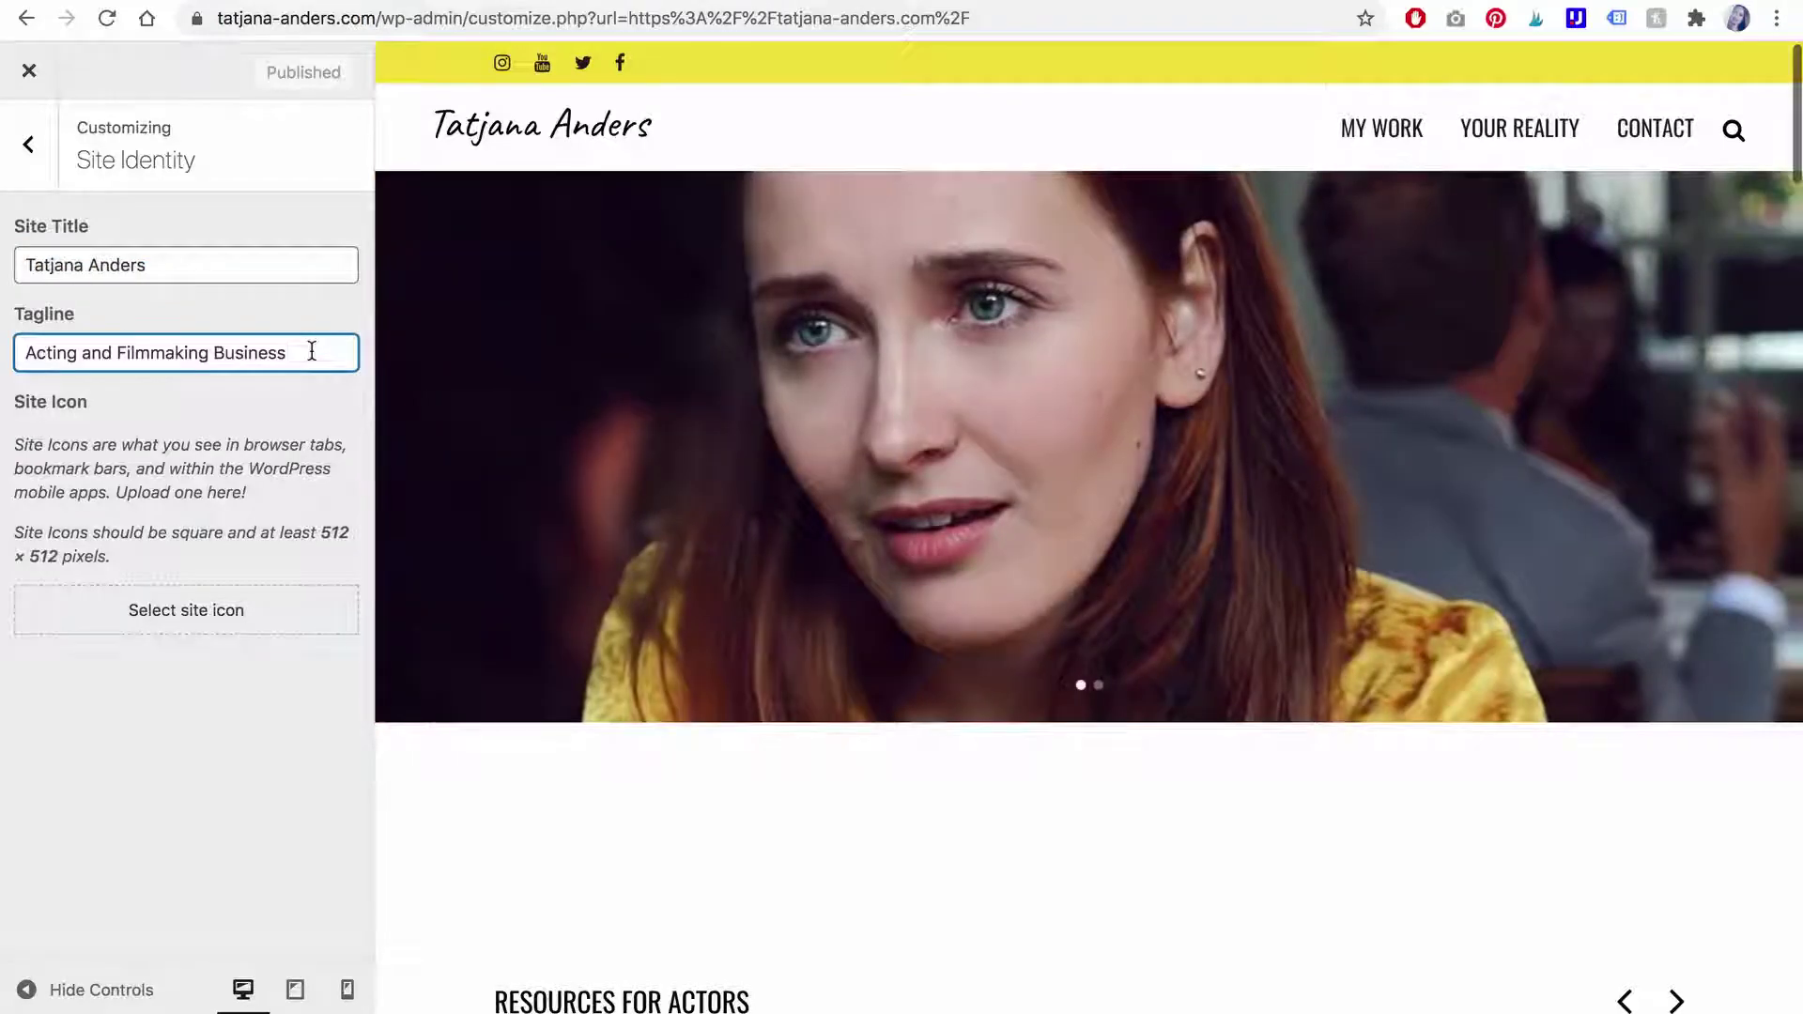
{"action": "left_click_drag", "start_coordinate": [312, 351], "coordinate": [15, 361]}
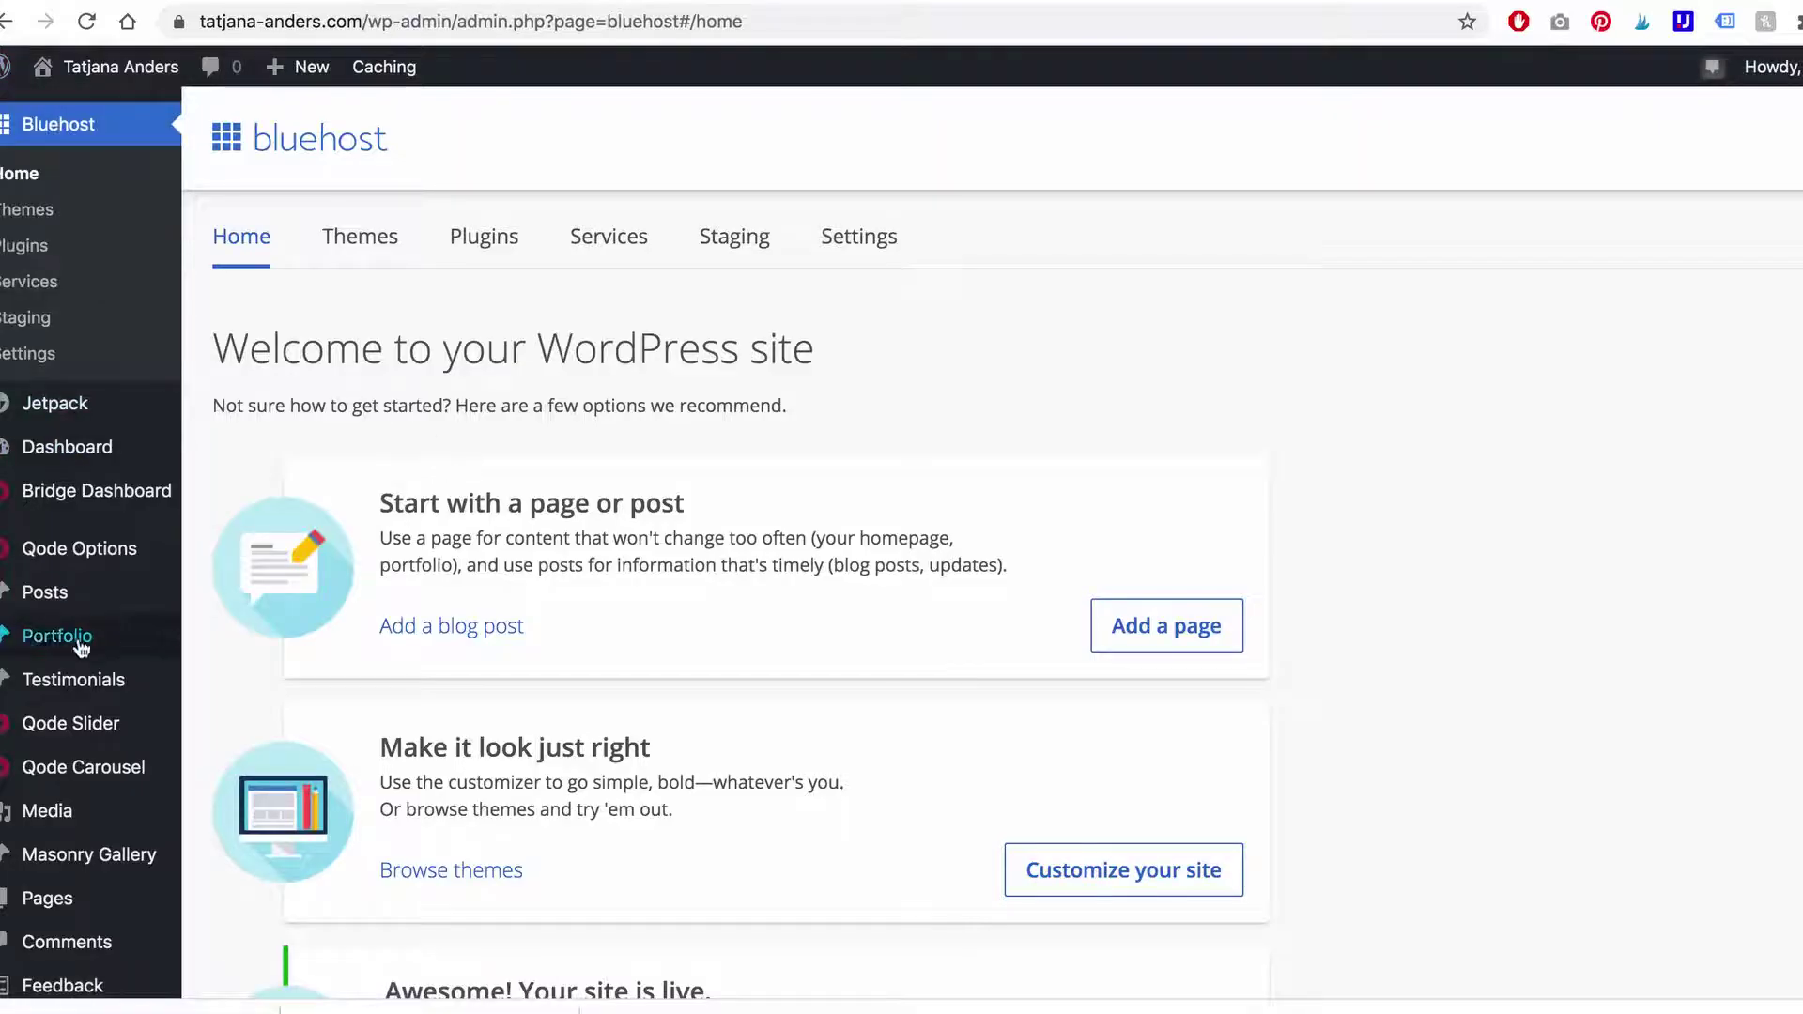
Step: Add a new page, paste 'Acting Showreel' as its title, and save it as a draft
{"action": "mouse_move", "coordinate": [47, 624]}
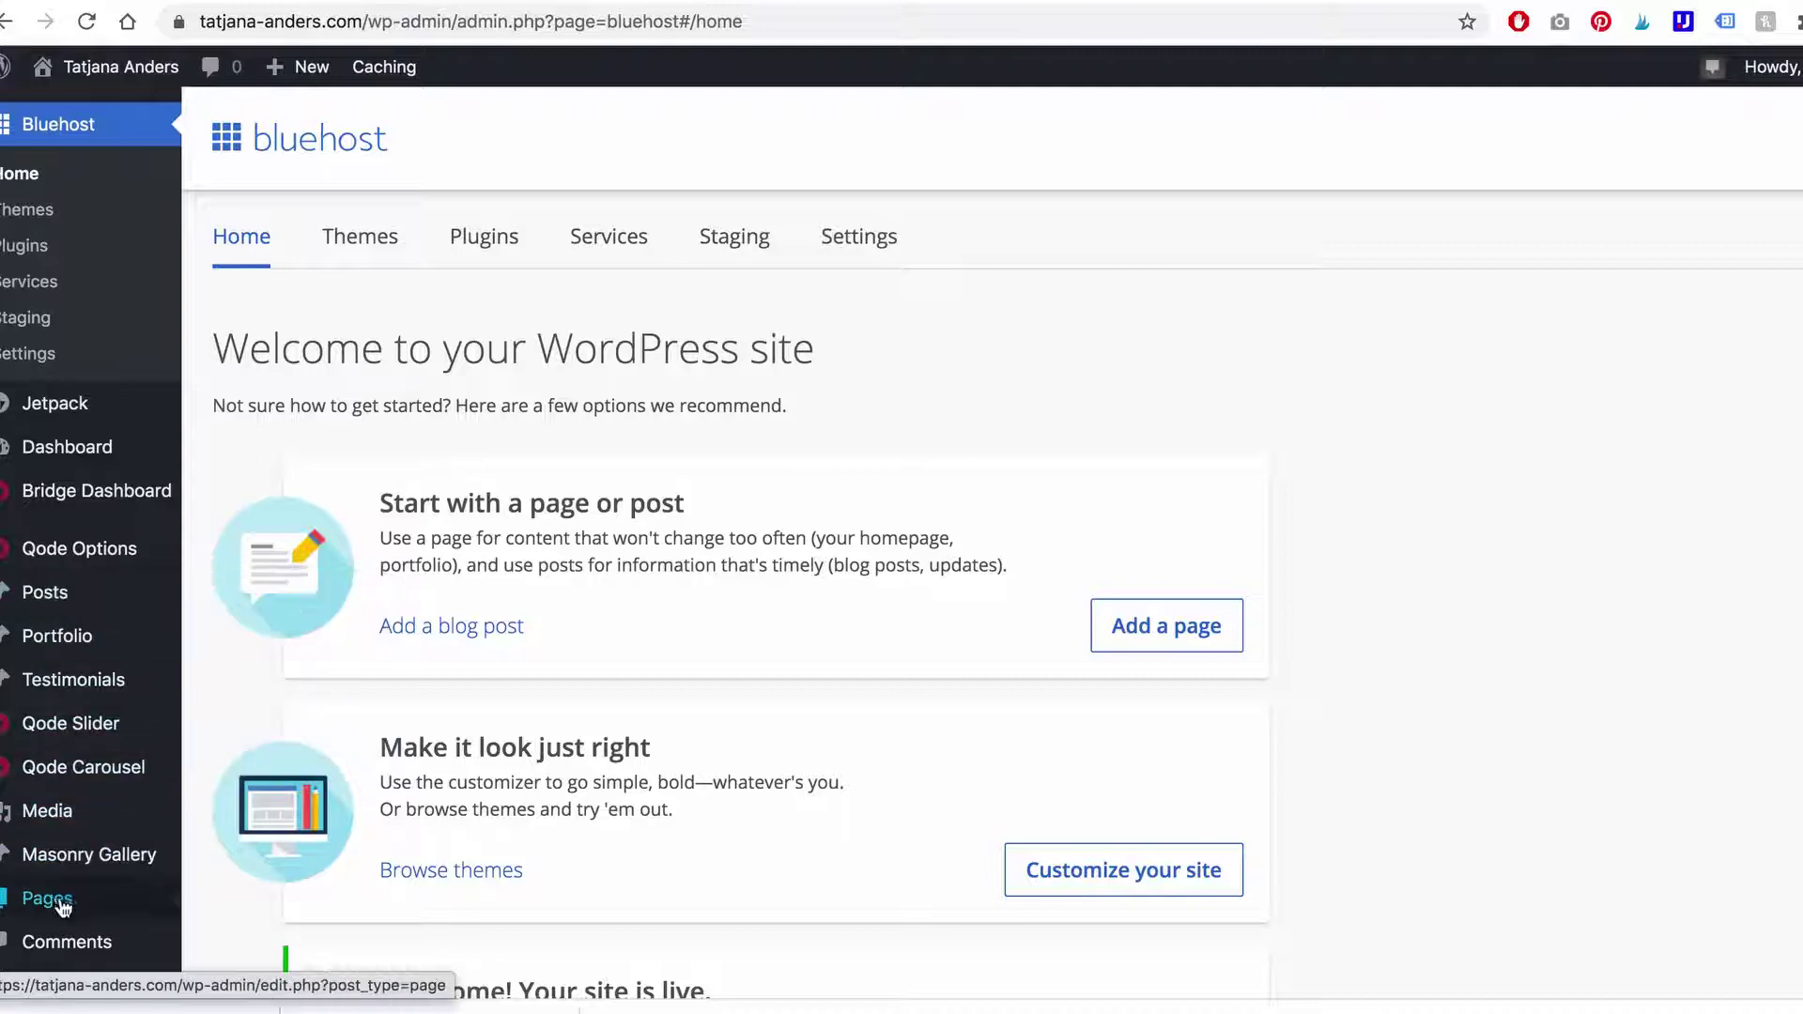
{"action": "mouse_move", "coordinate": [99, 900]}
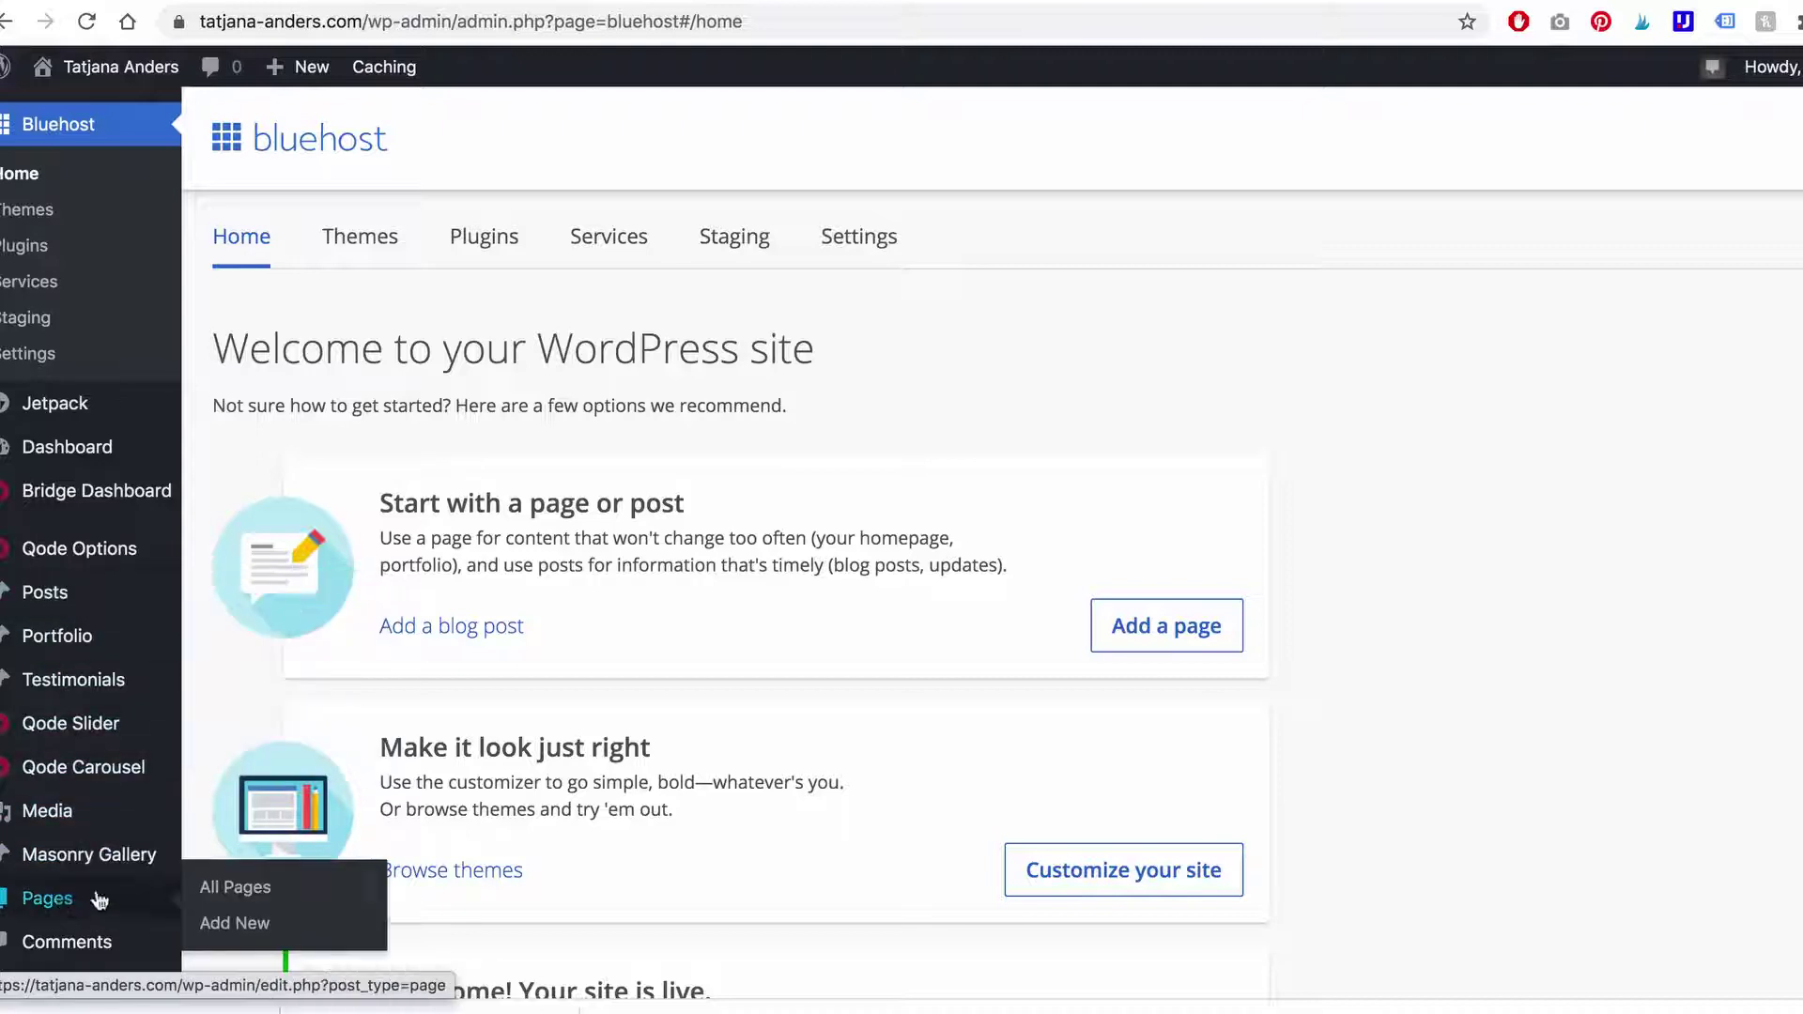
{"action": "left_click", "coordinate": [266, 920]}
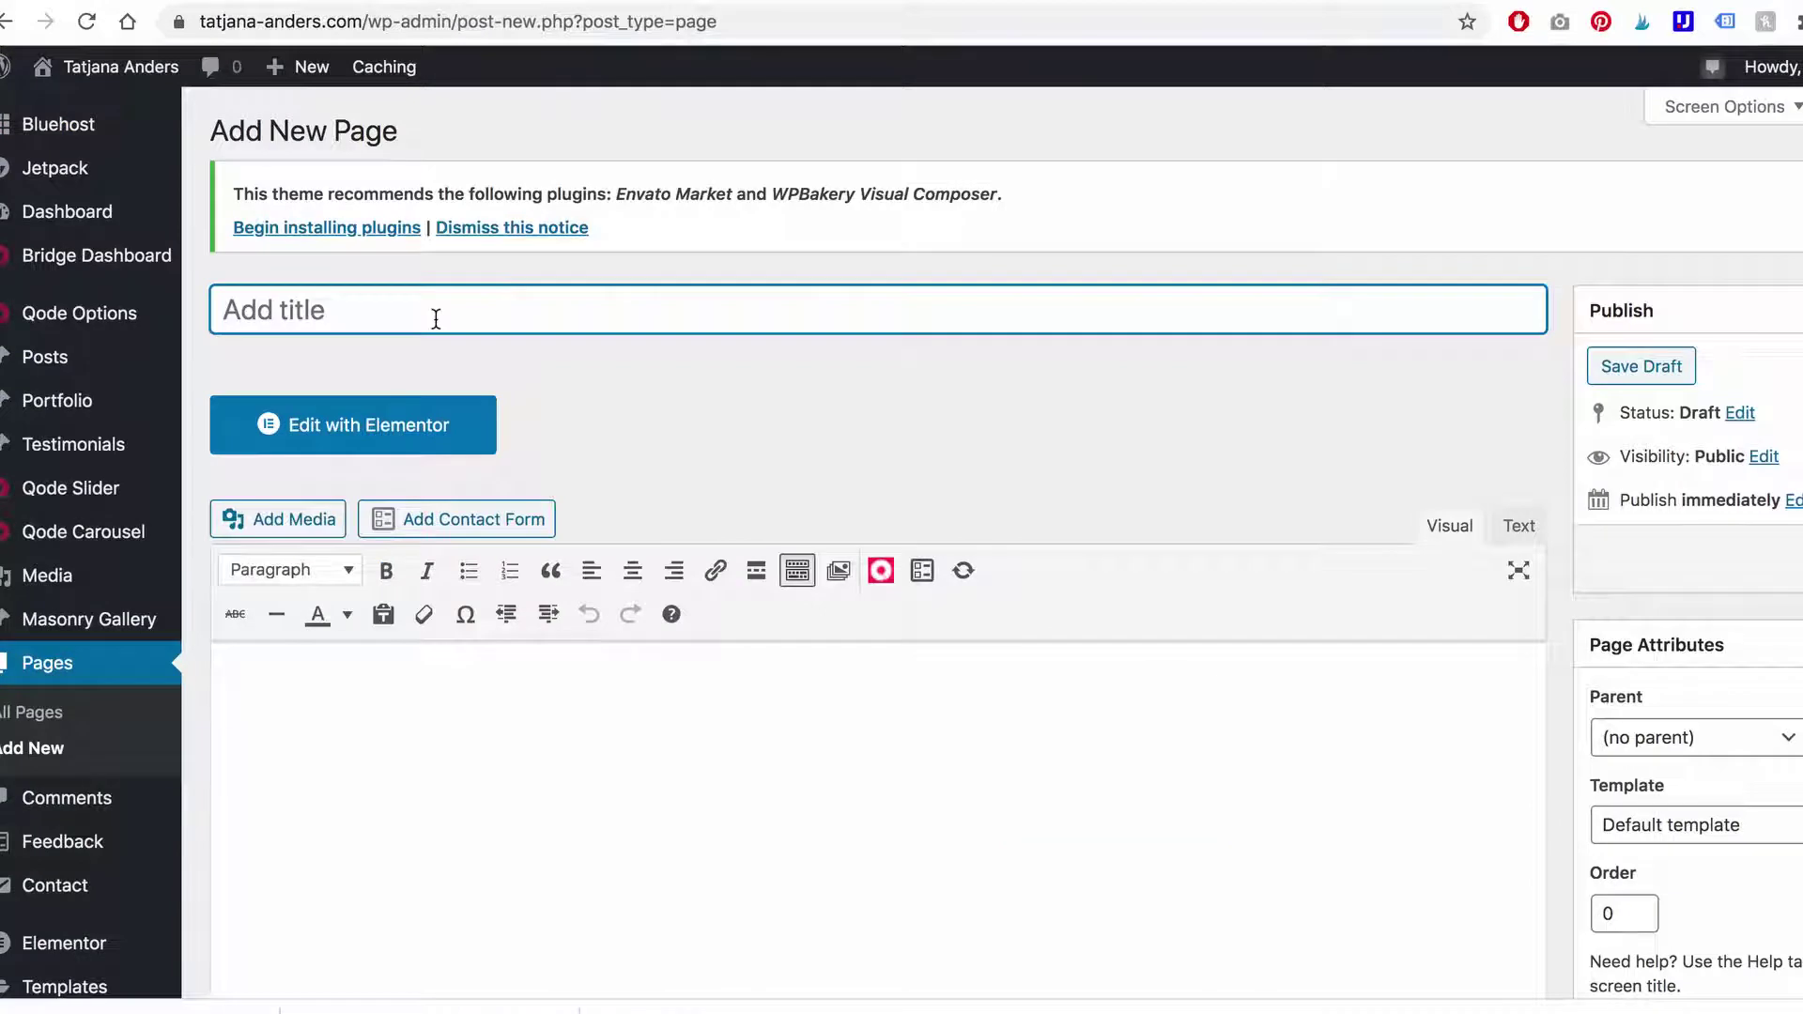
{"action": "type", "text": "Acting Showreel"}
{"action": "scroll", "coordinate": [1099, 347], "scroll_direction": "down", "scroll_amount": 1}
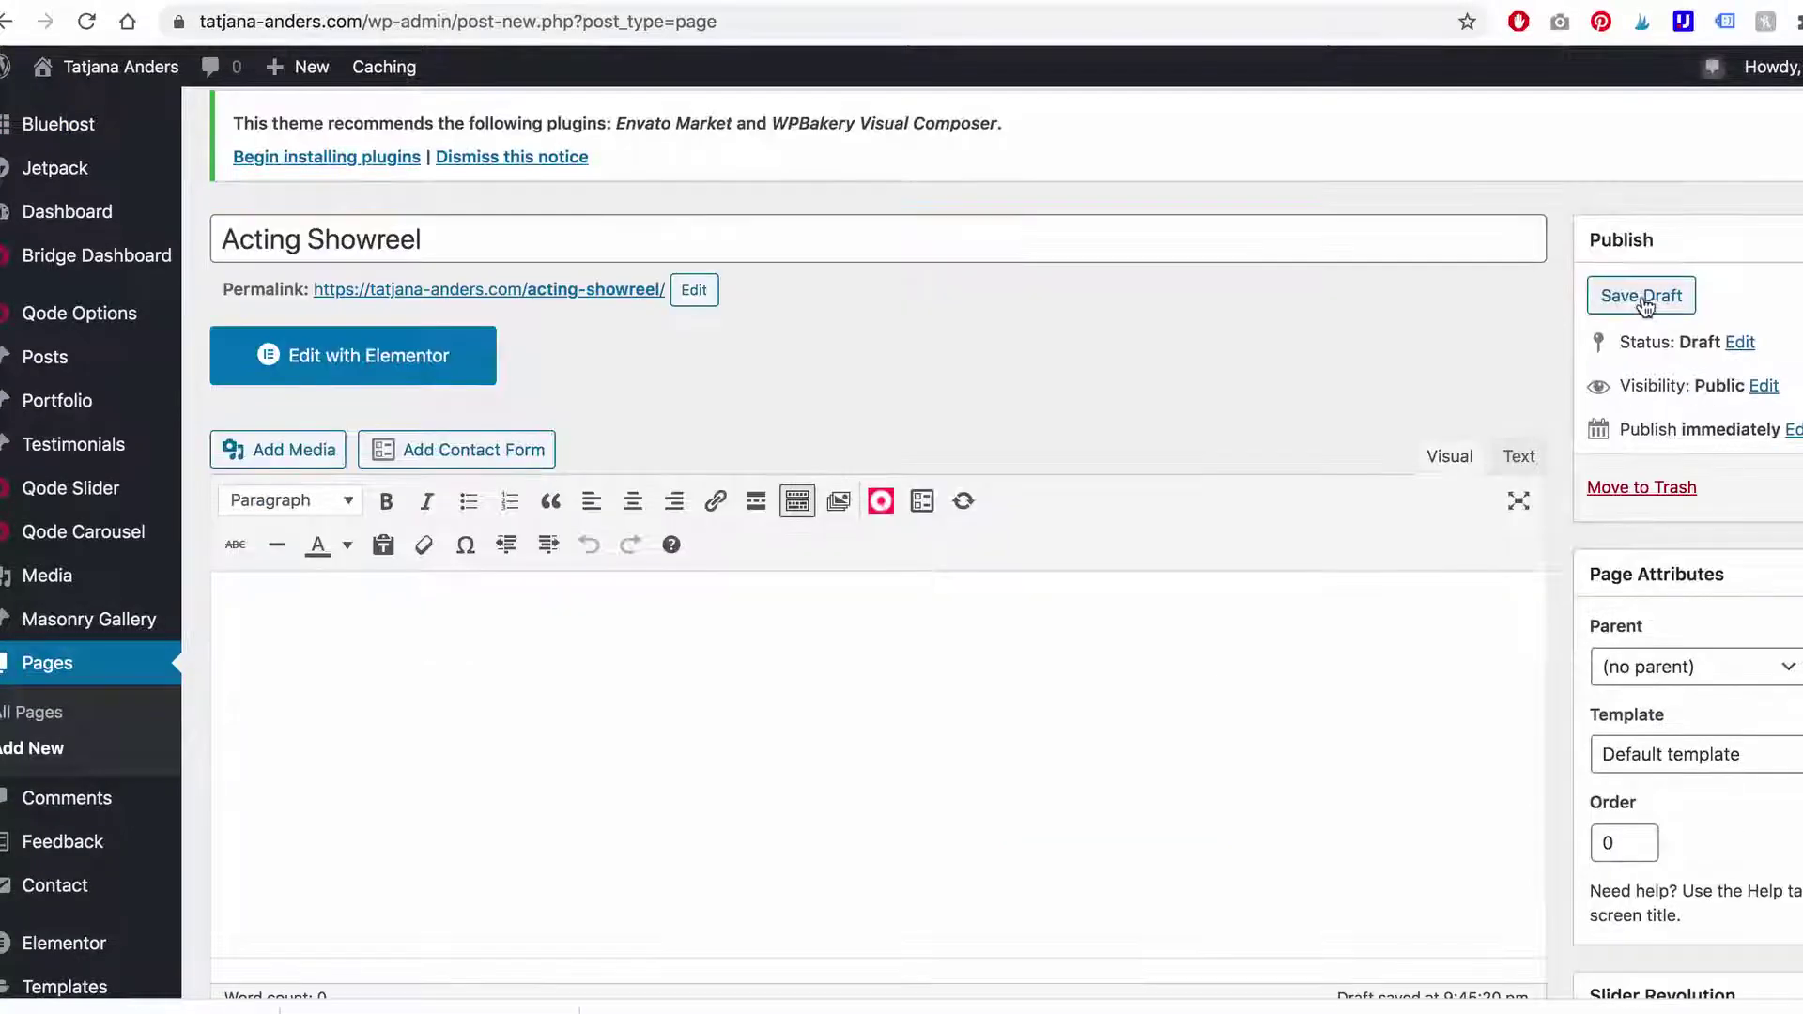
{"action": "left_click", "coordinate": [1641, 294]}
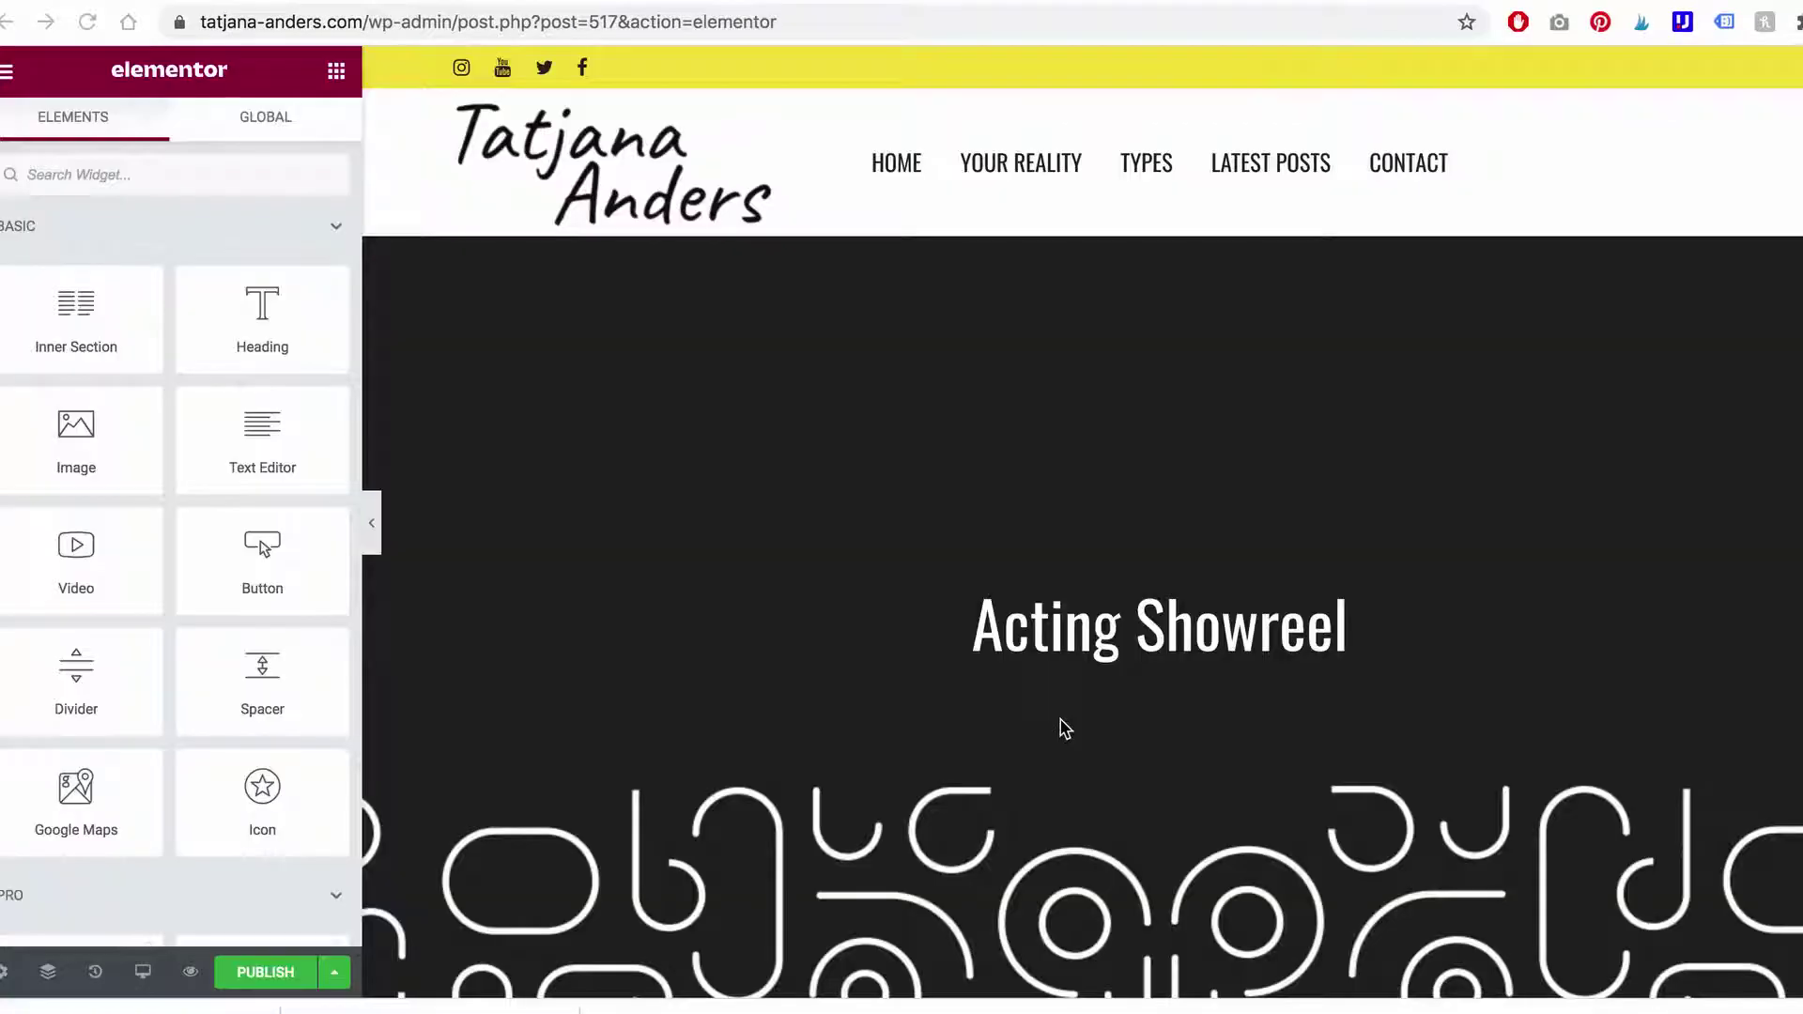
Step: Add a one-column section with a Text Editor block reading 'Acting Showreel' as Heading 1
{"action": "scroll", "coordinate": [1063, 729], "scroll_direction": "down", "scroll_amount": 10}
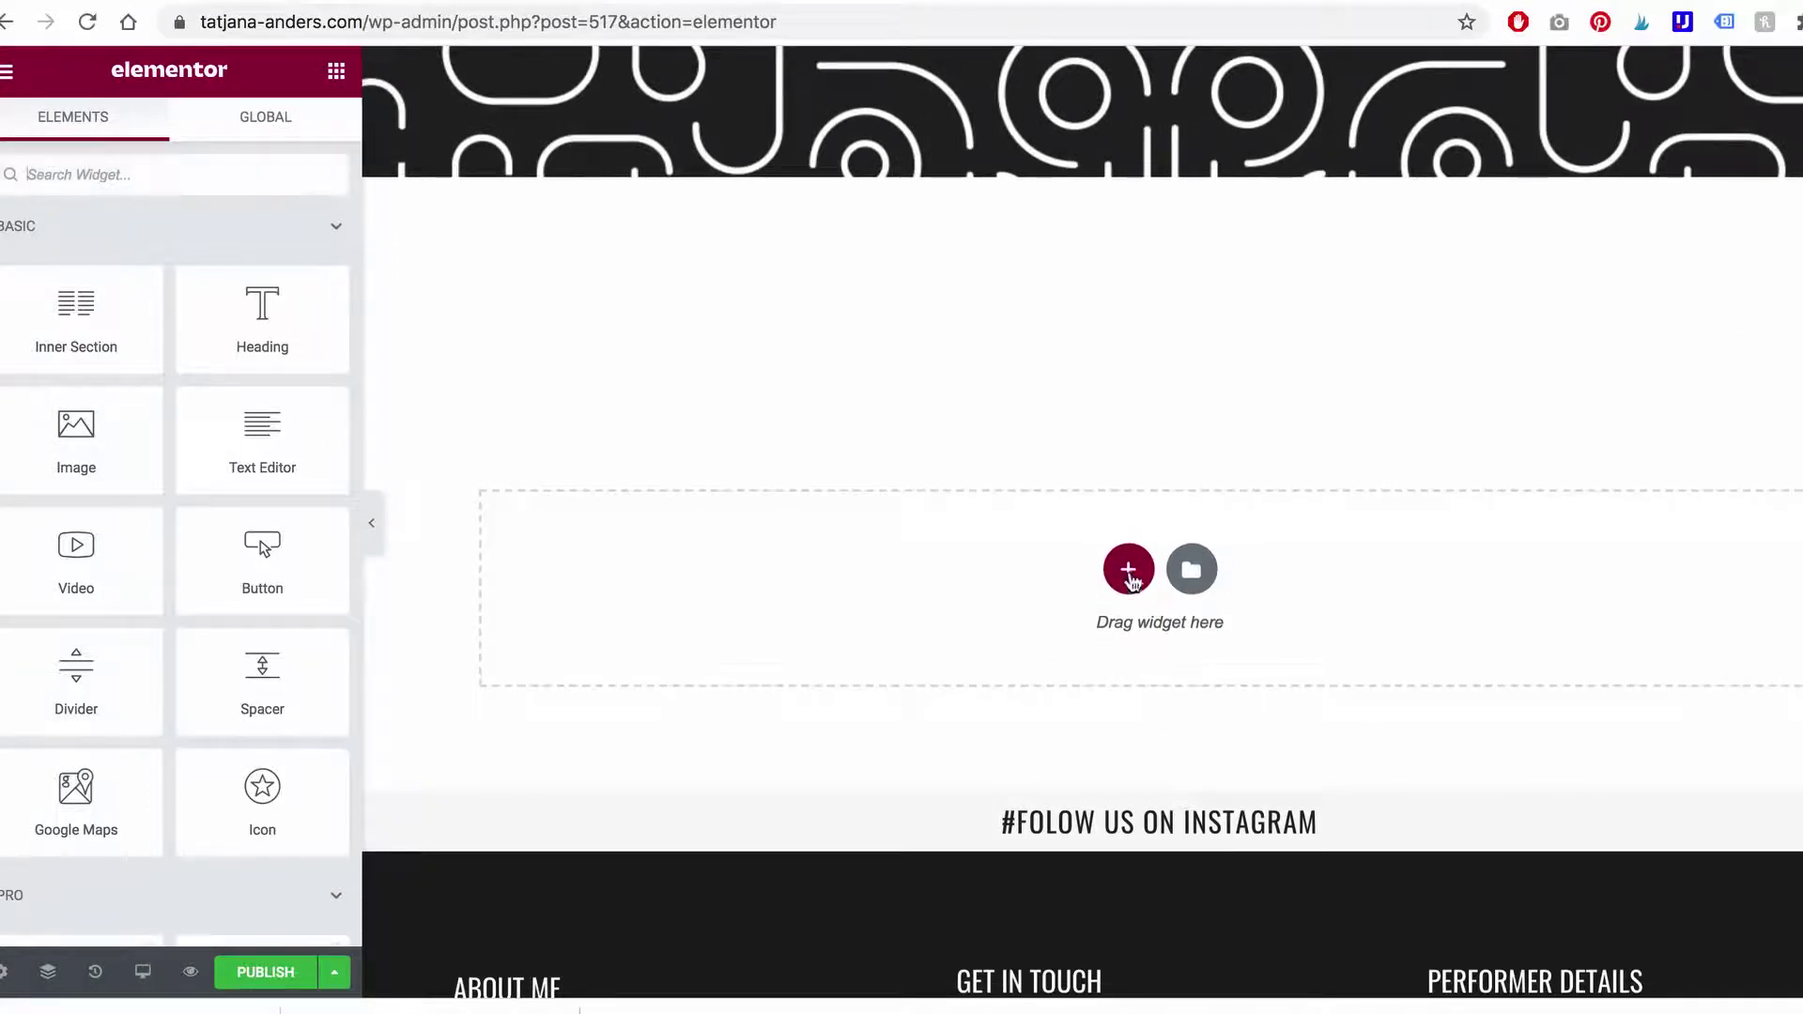
{"action": "left_click", "coordinate": [1128, 570]}
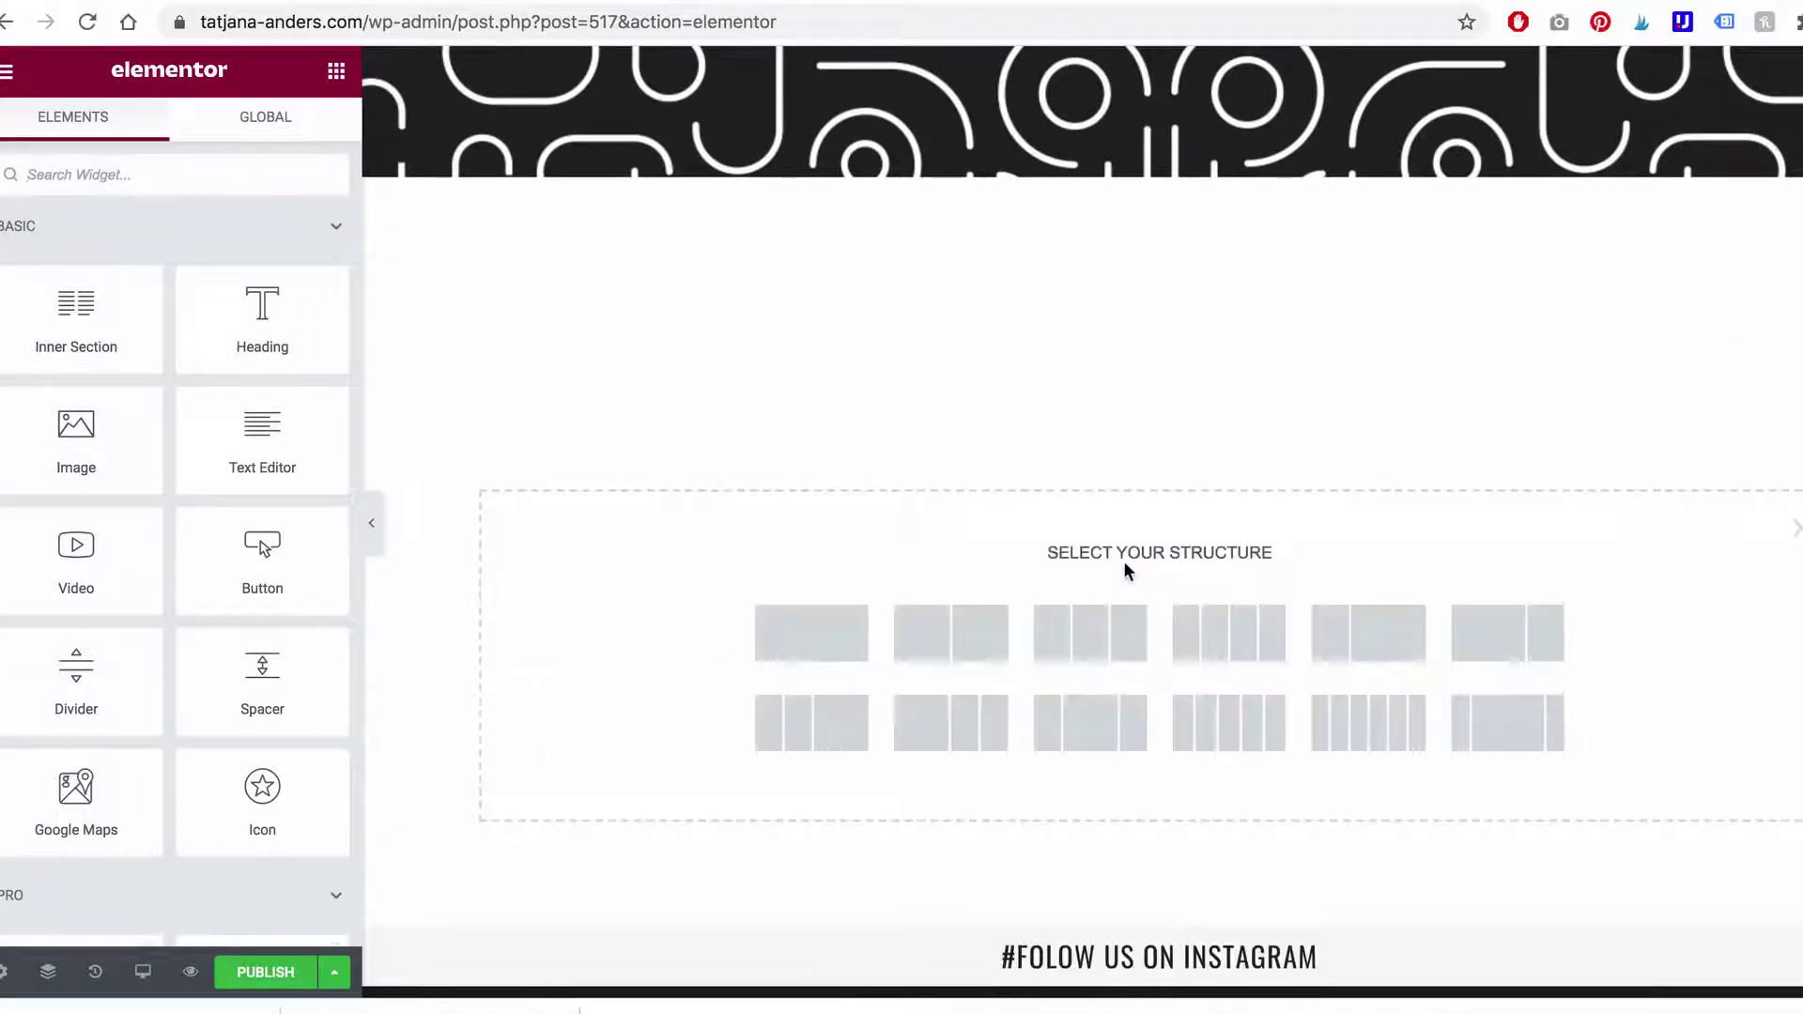
{"action": "left_click", "coordinate": [836, 627]}
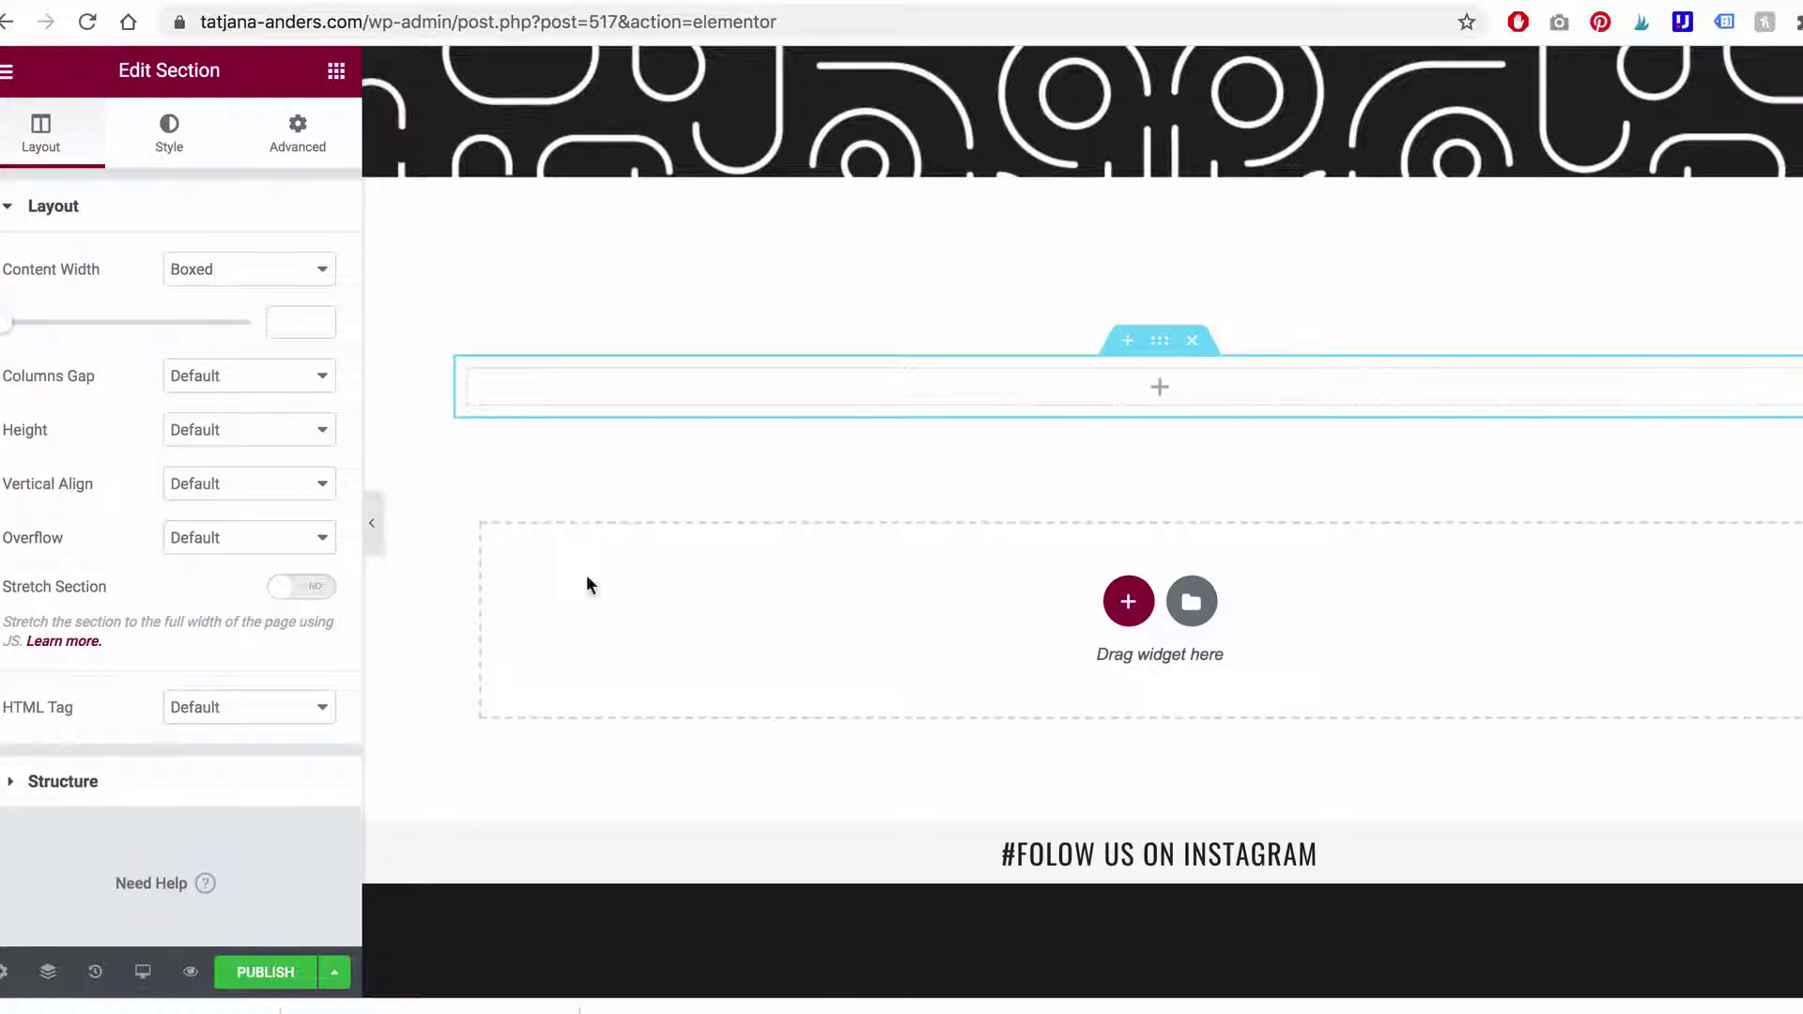
{"action": "left_click_drag", "start_coordinate": [262, 472], "coordinate": [616, 382]}
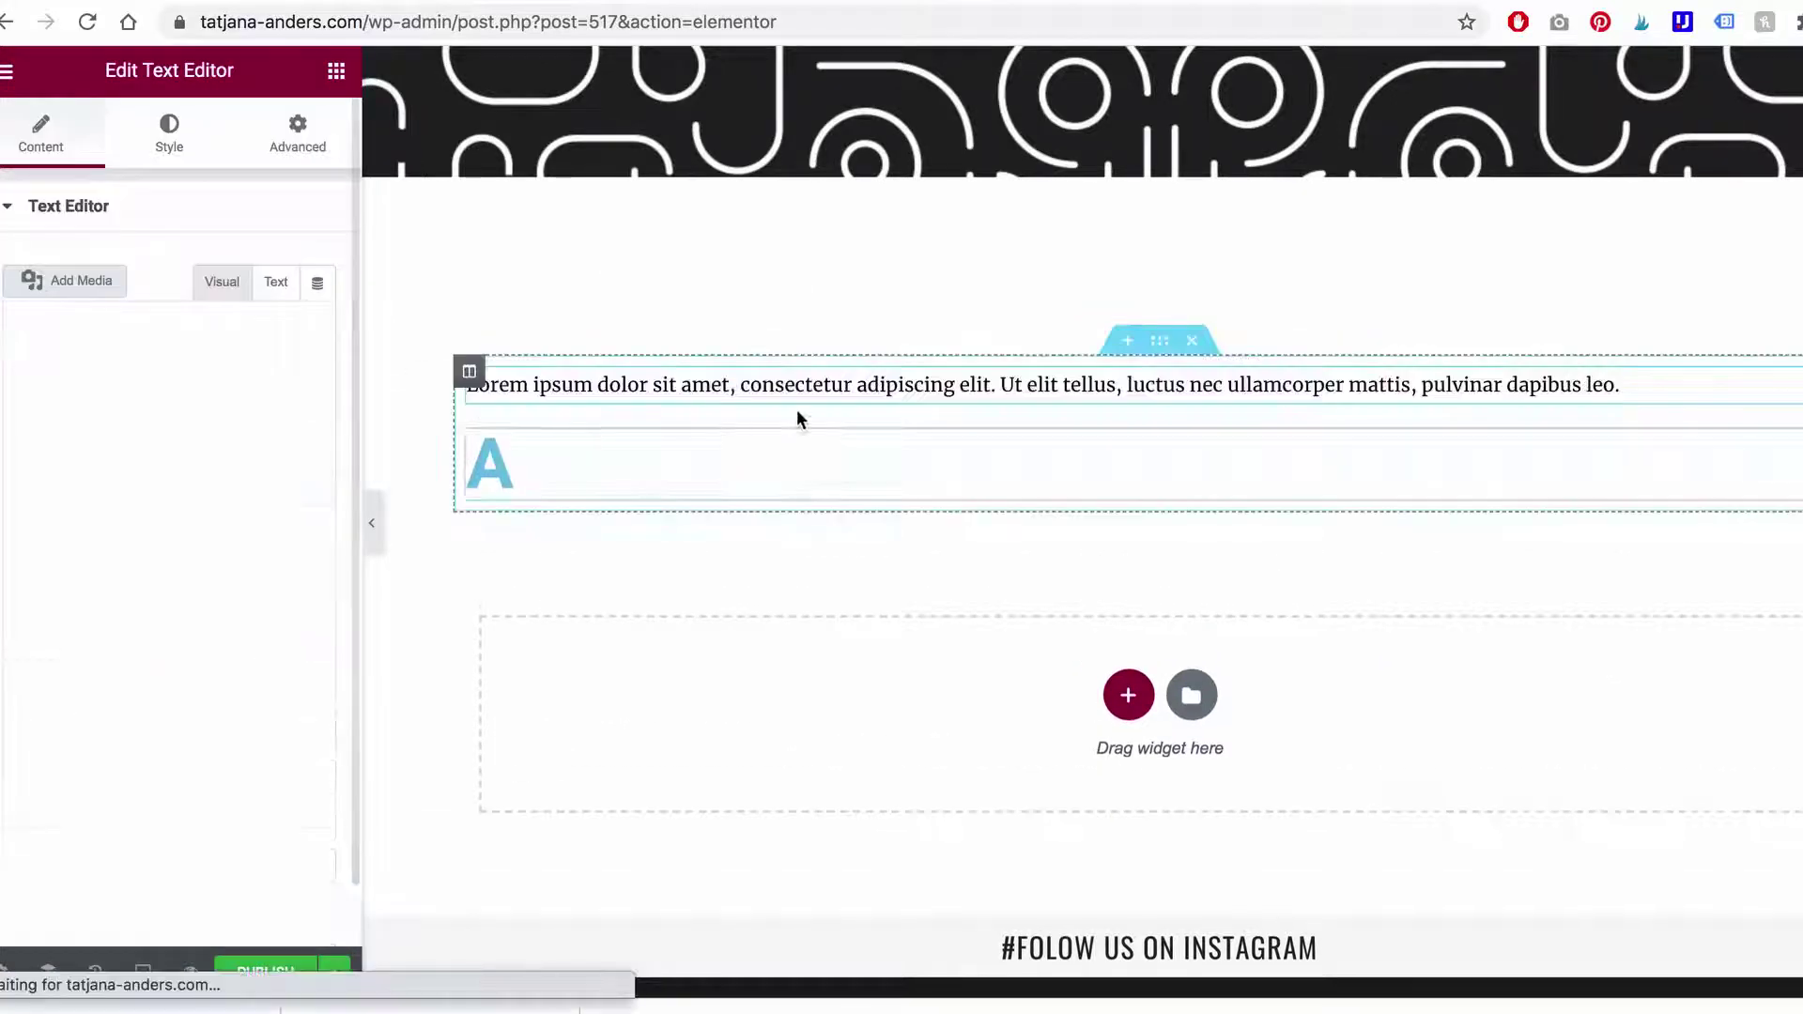
{"action": "key", "text": "ctrl+a"}
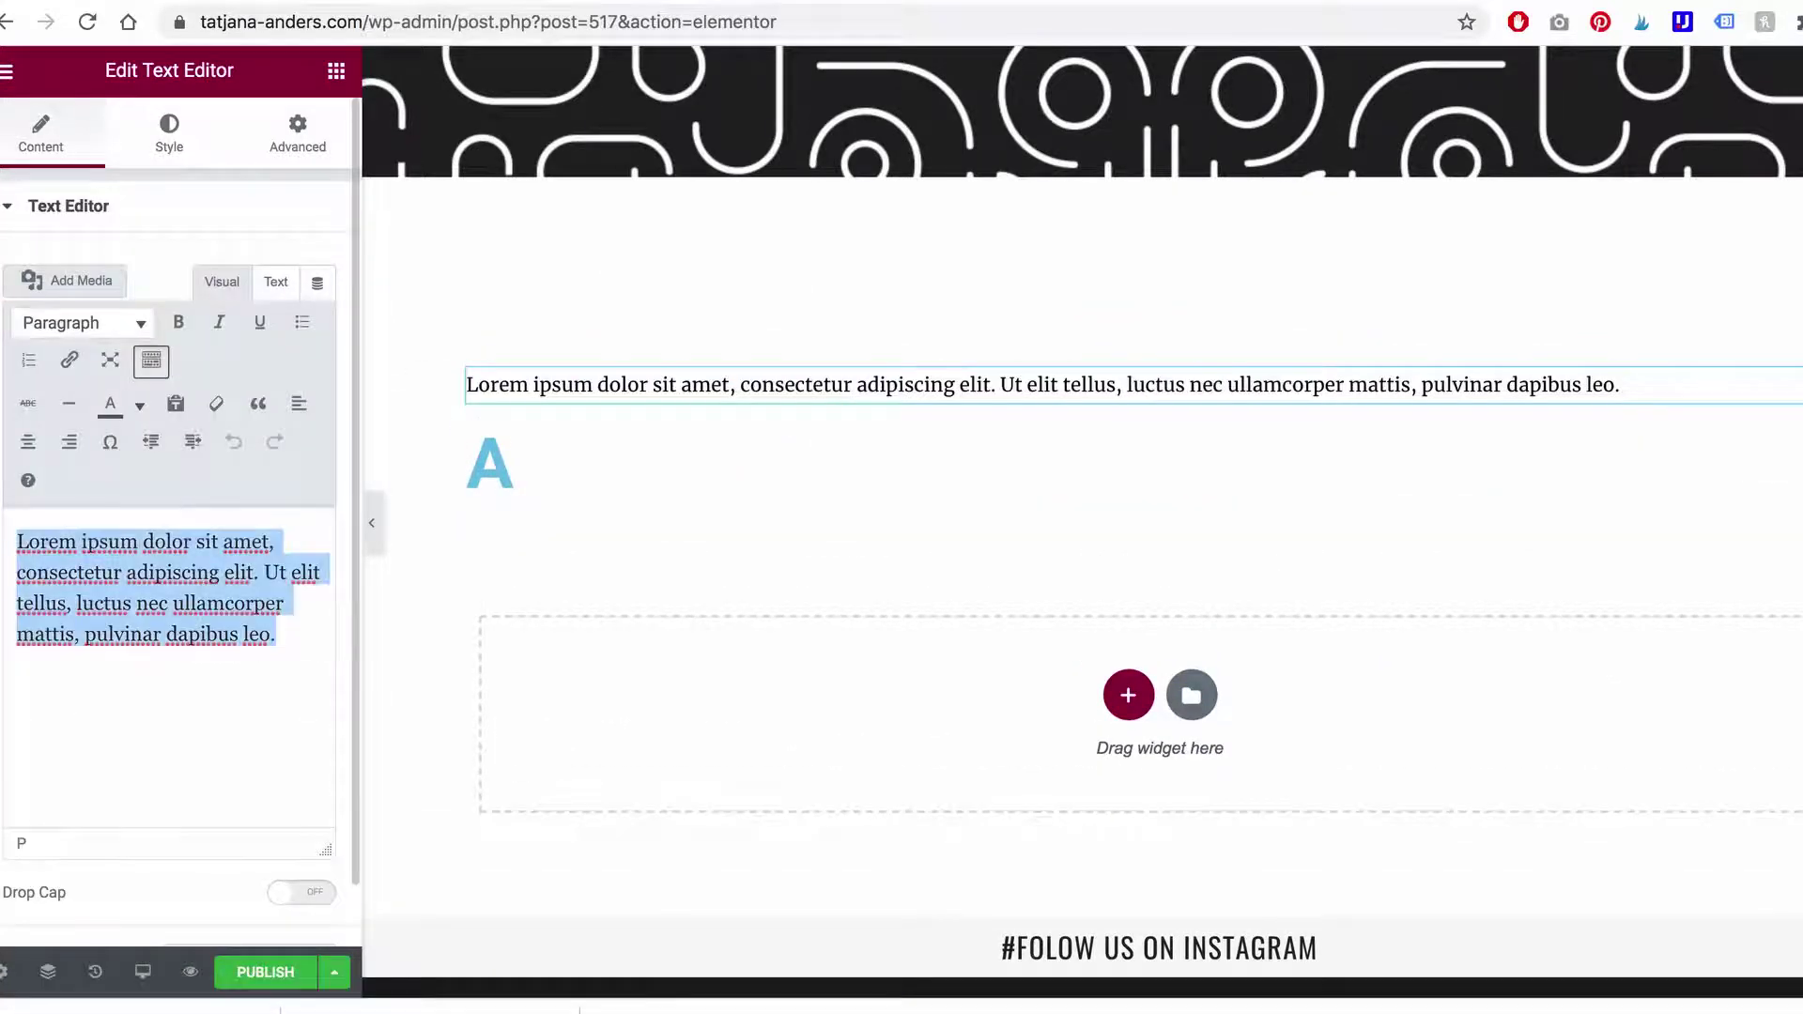
{"action": "type", "text": "Acting Showreel"}
{"action": "key", "text": "ctrl+a"}
{"action": "left_click", "coordinate": [56, 323]}
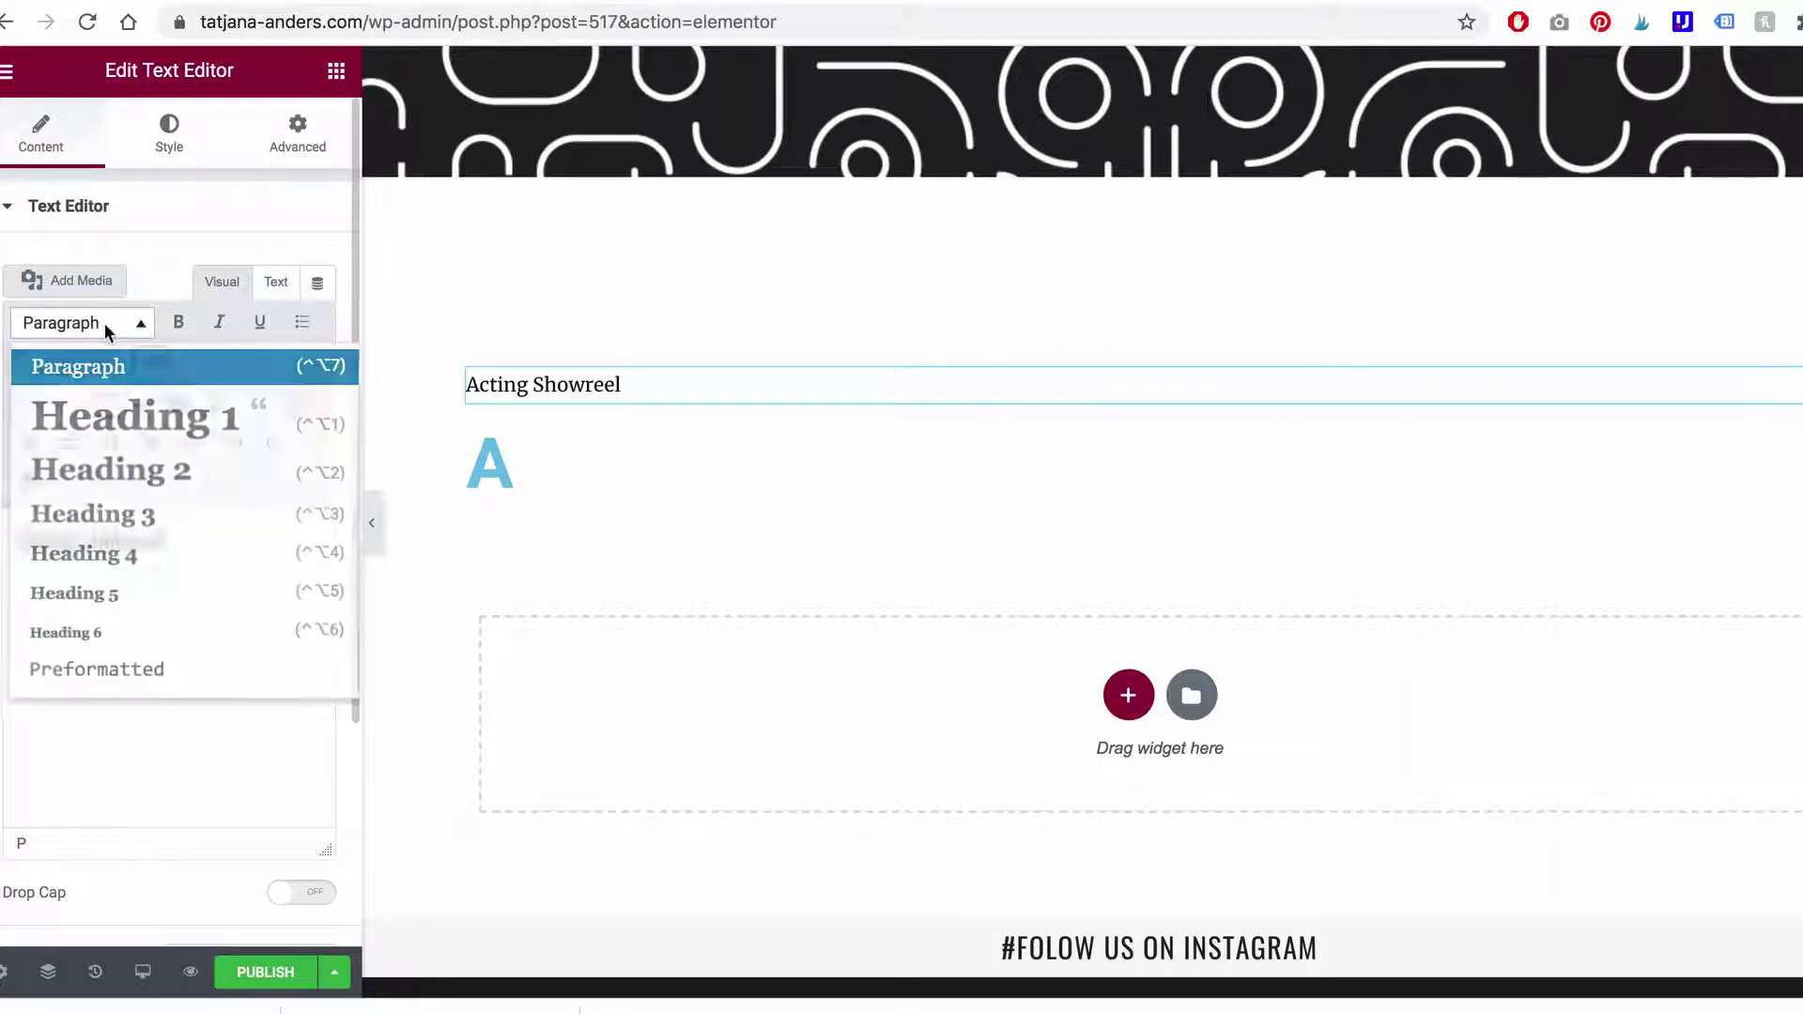
{"action": "left_click", "coordinate": [82, 435]}
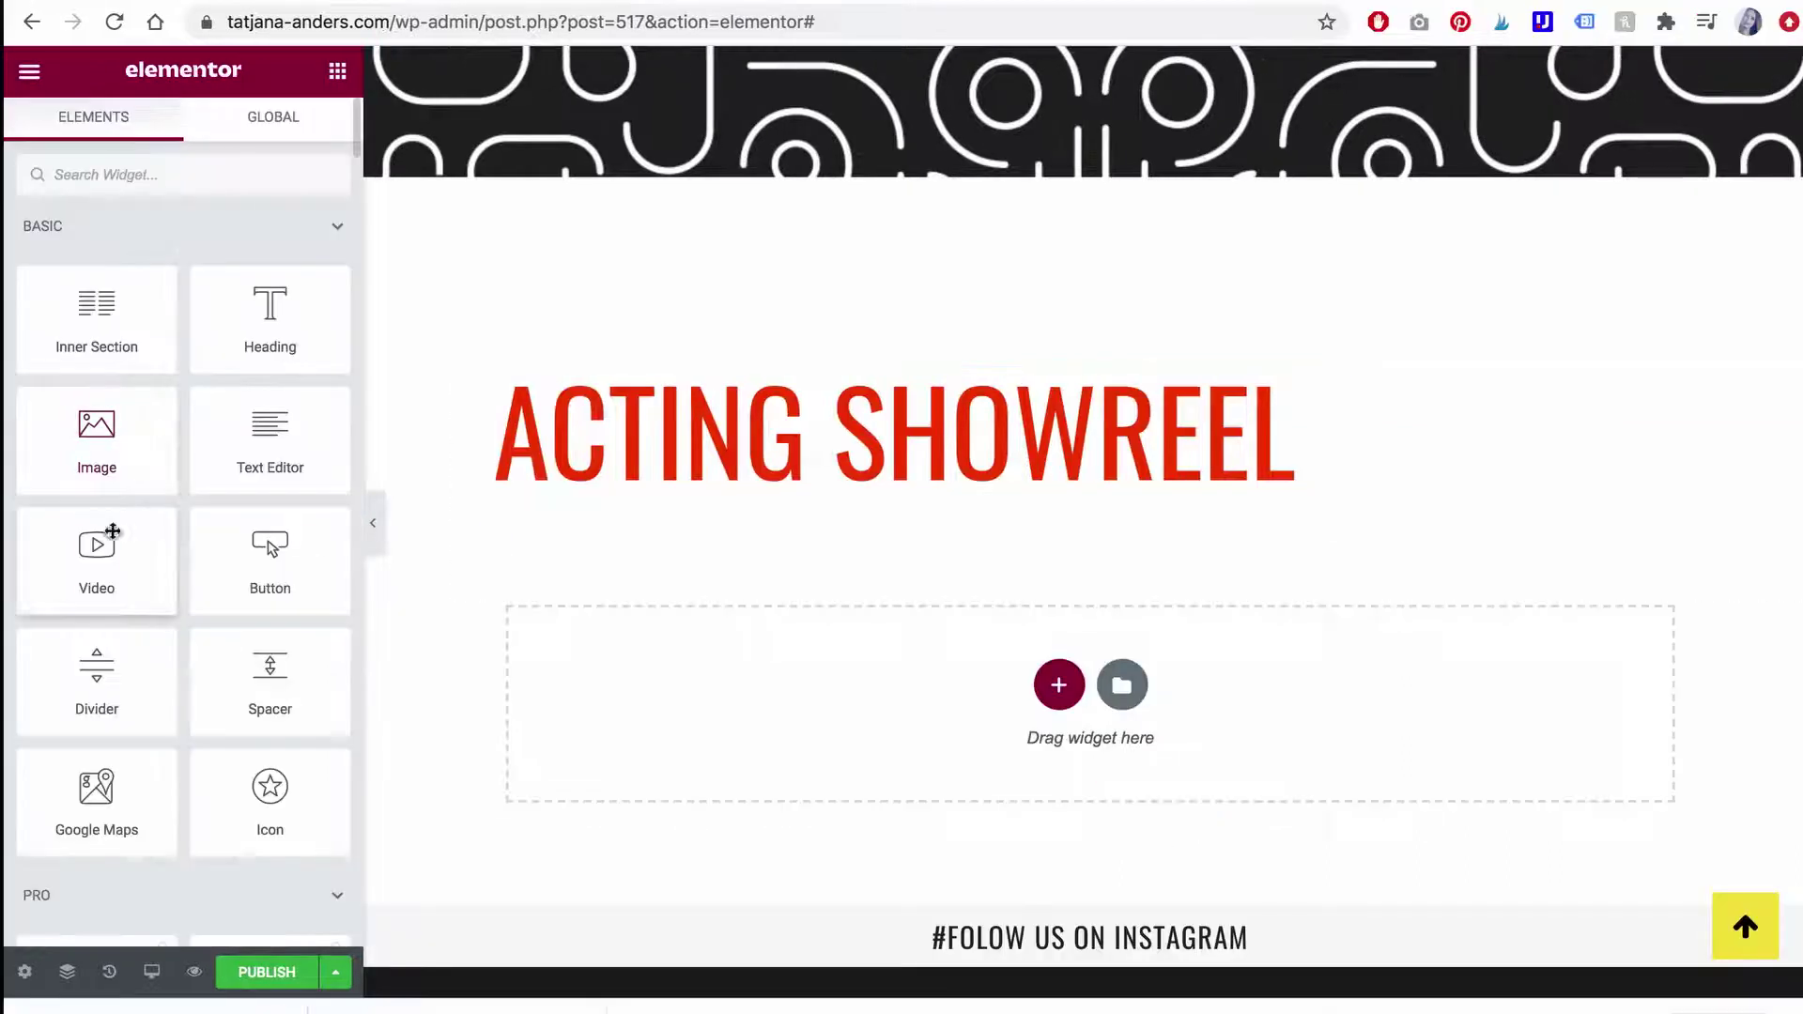
Step: Add a Video widget below the heading and copy the showreel's Vimeo URL
{"action": "left_click_drag", "start_coordinate": [104, 542], "coordinate": [650, 498]}
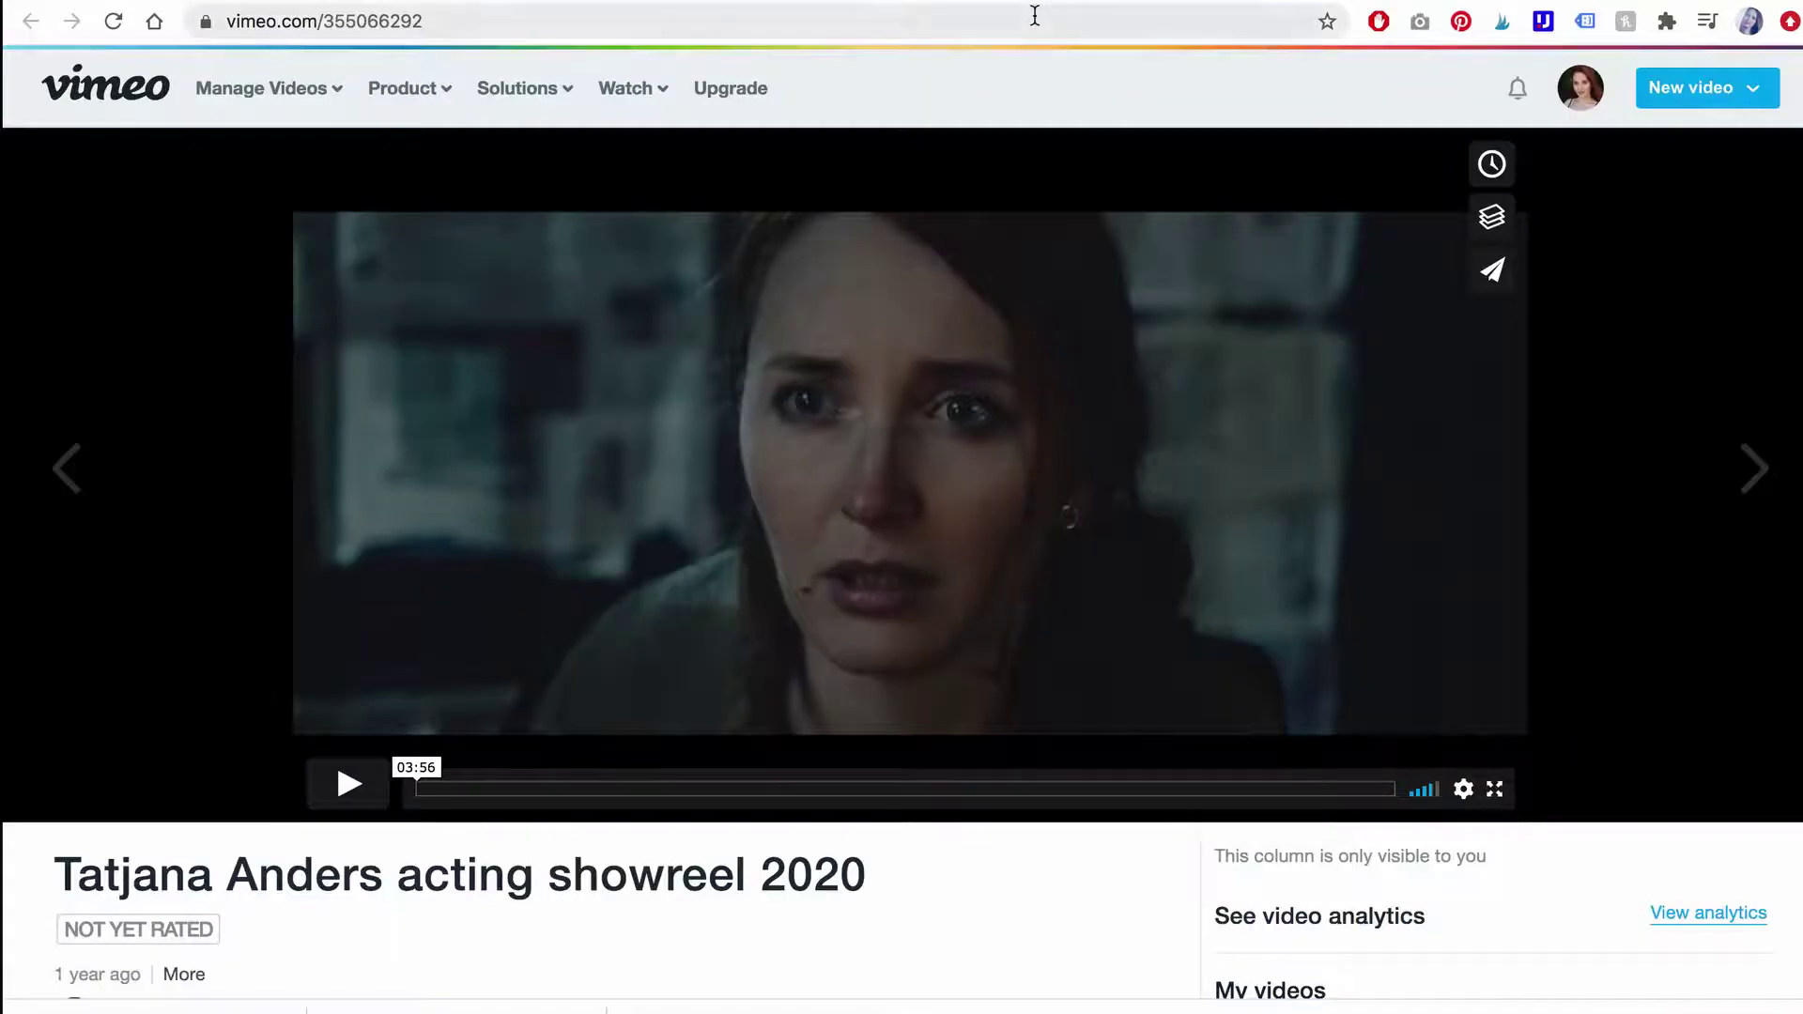
{"action": "left_click", "coordinate": [1035, 16]}
{"action": "key", "text": "super+c"}
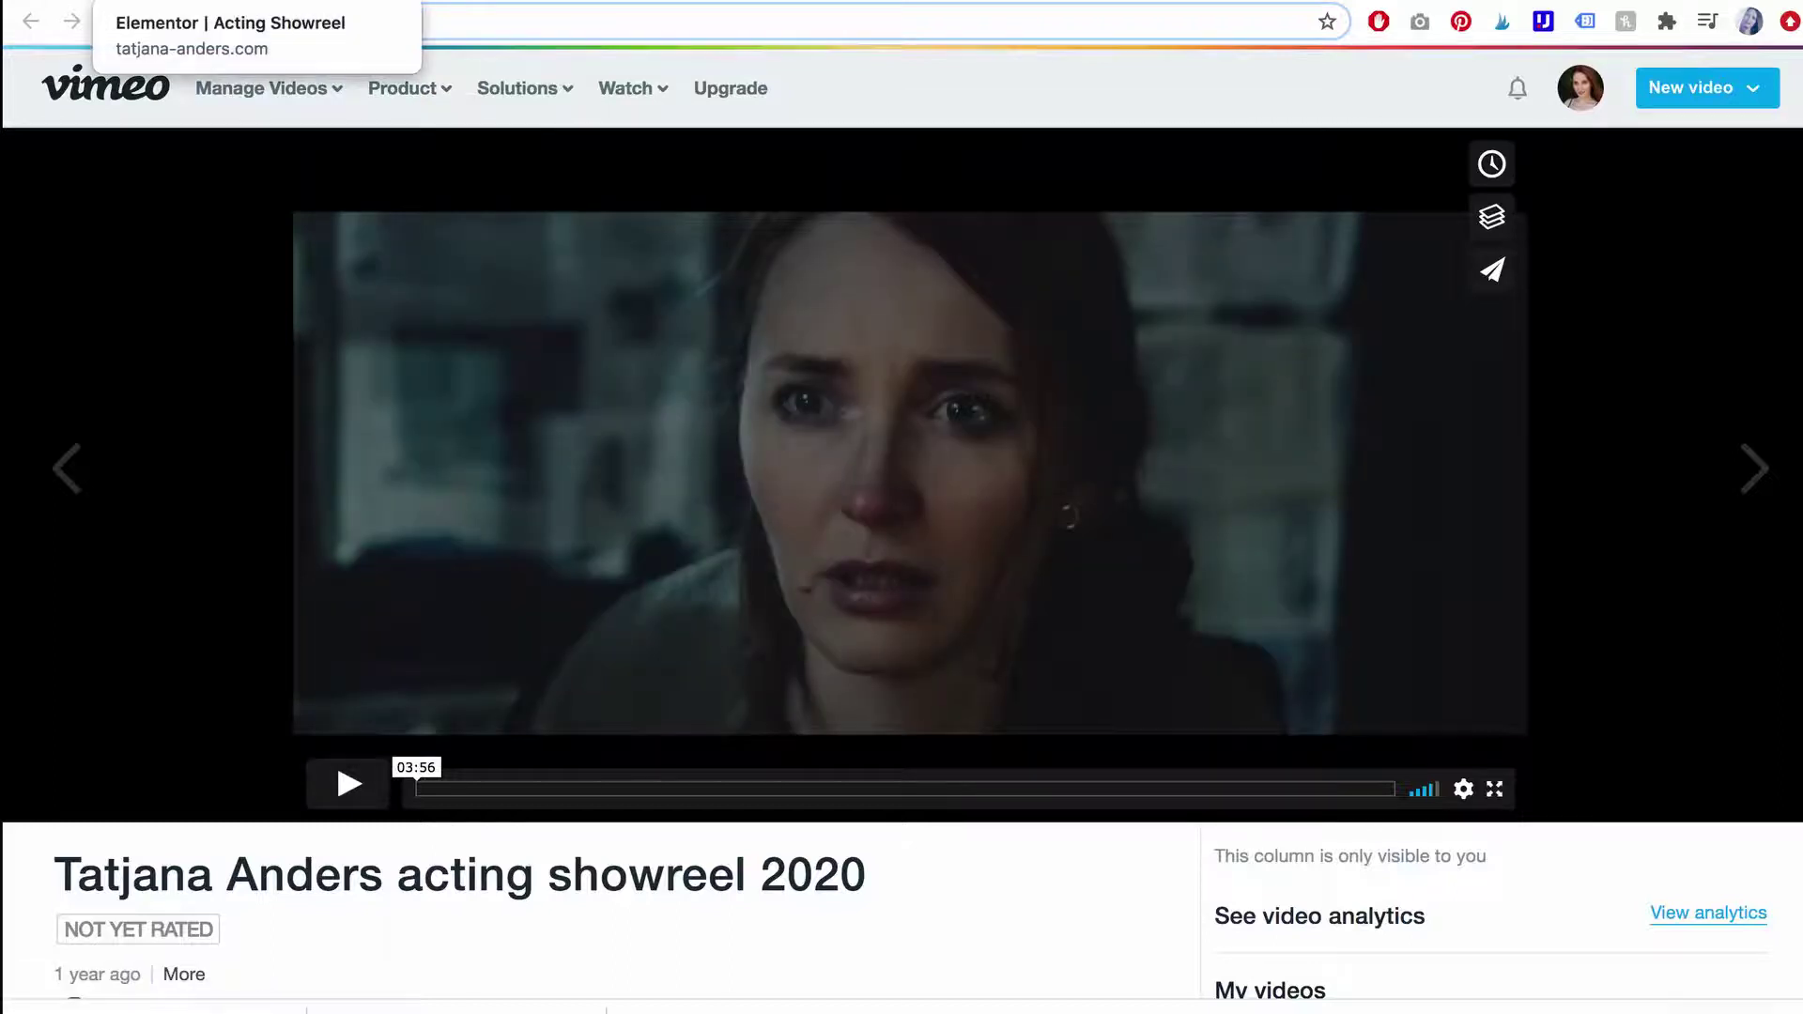
{"action": "left_click", "coordinate": [188, 2]}
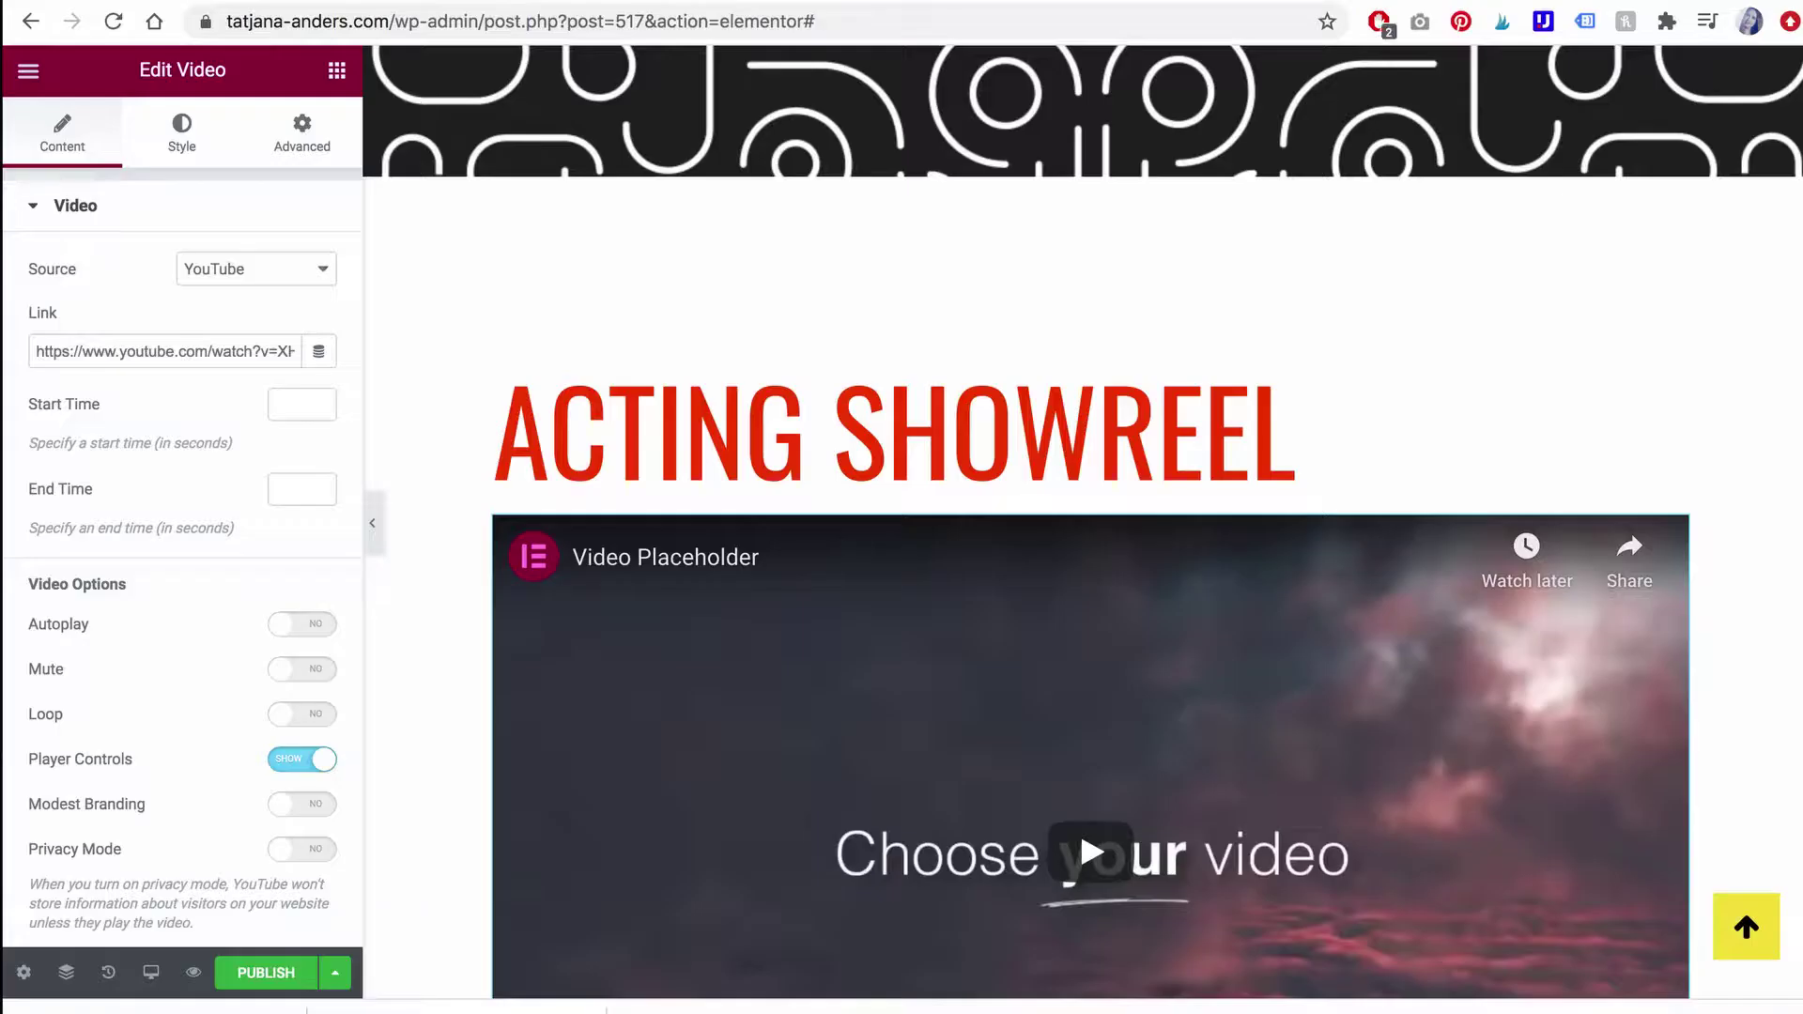
{"action": "left_click", "coordinate": [268, 275]}
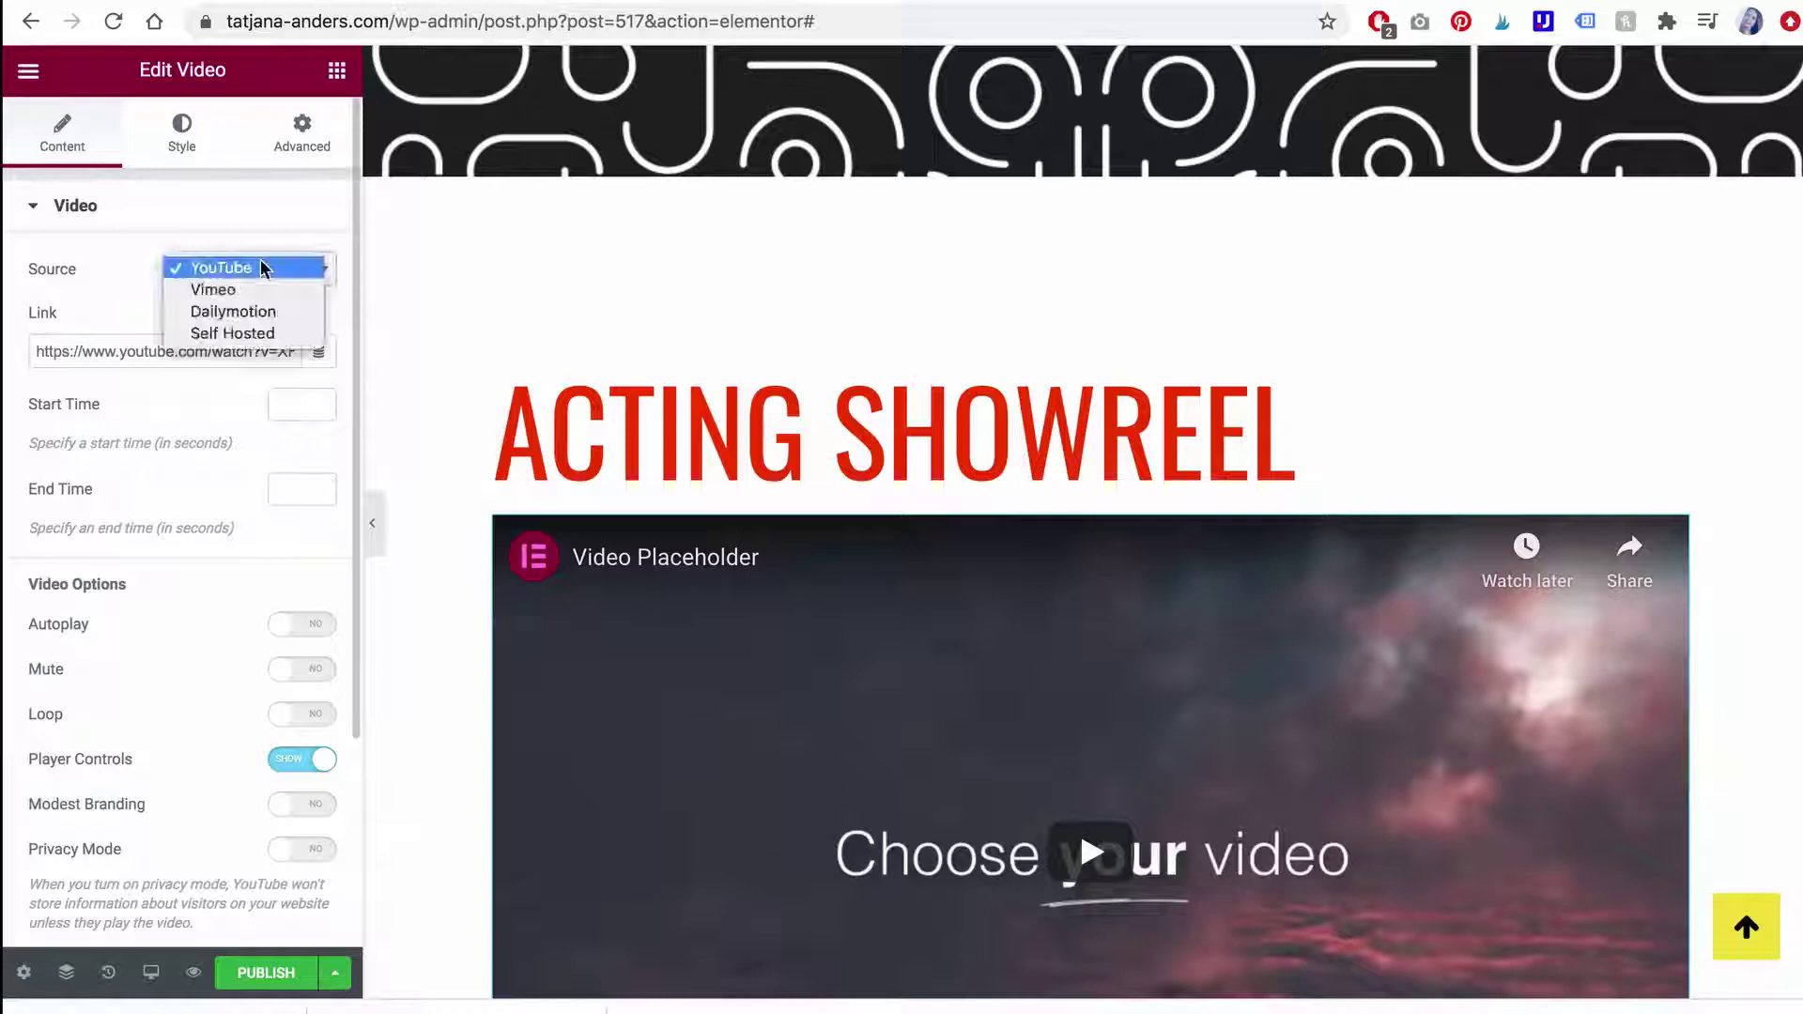
{"action": "left_click", "coordinate": [256, 291]}
{"action": "triple_click", "coordinate": [260, 355]}
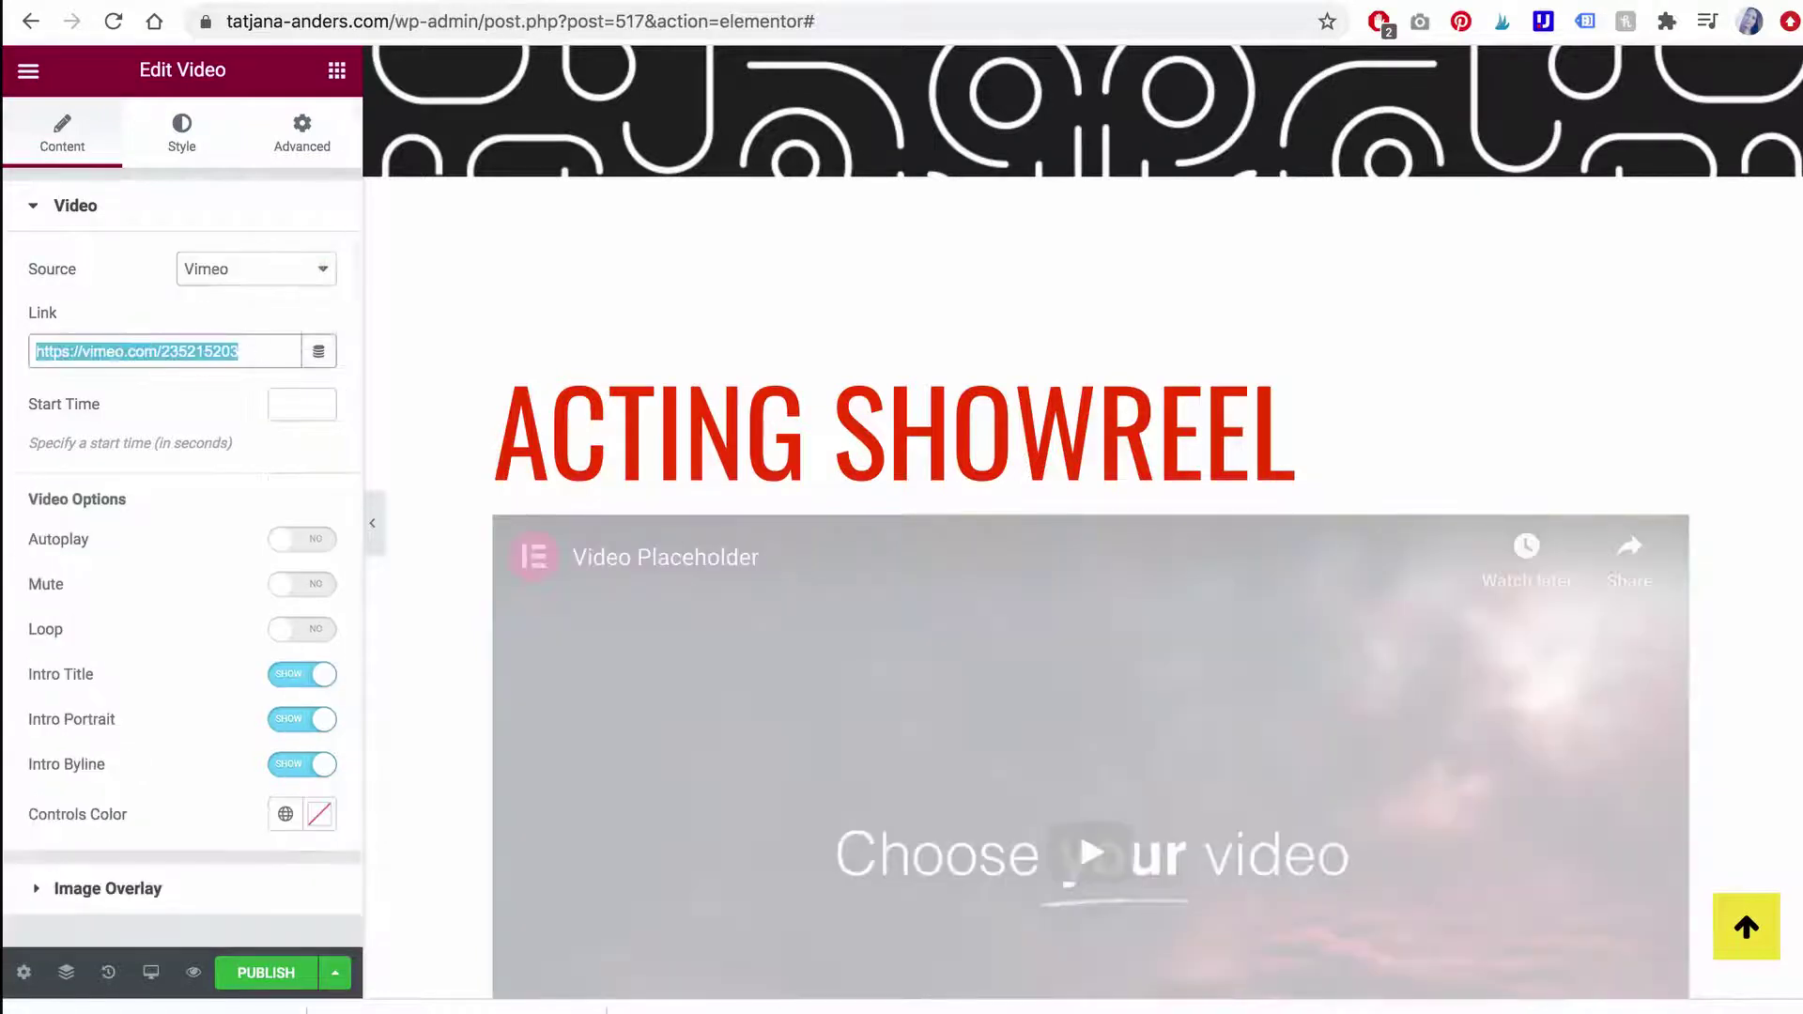
{"action": "key", "text": "super+v"}
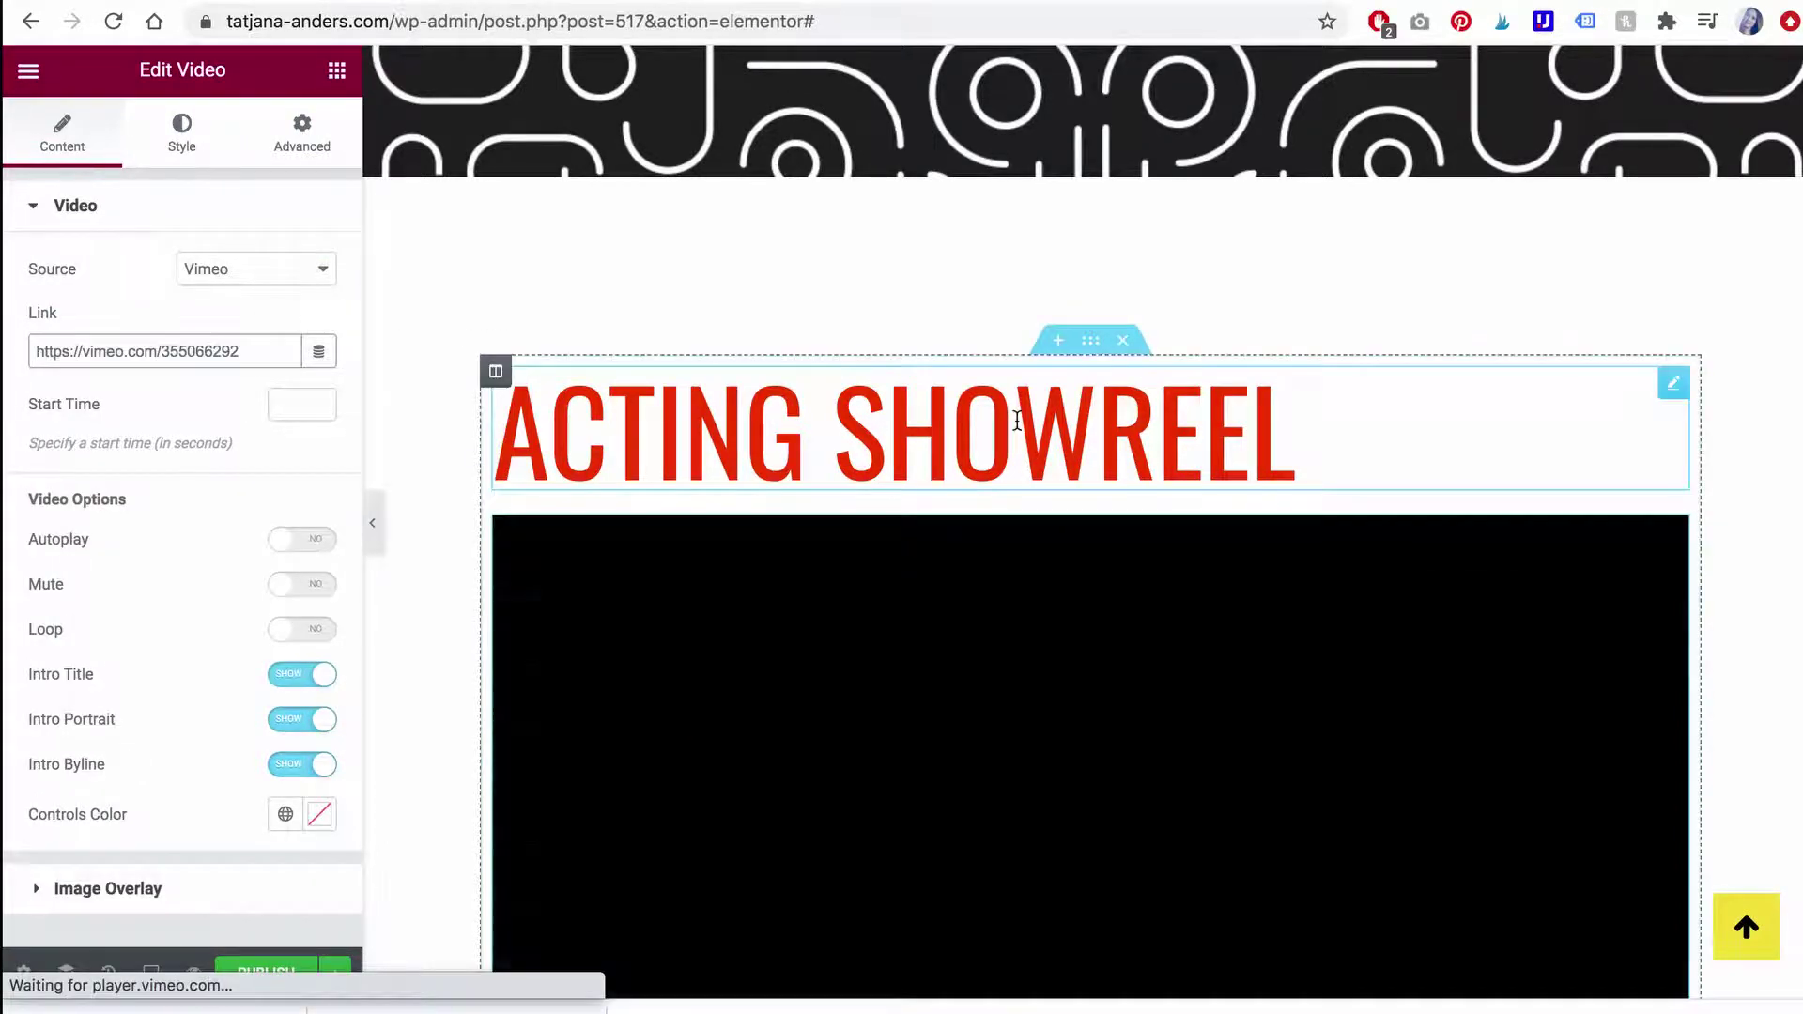